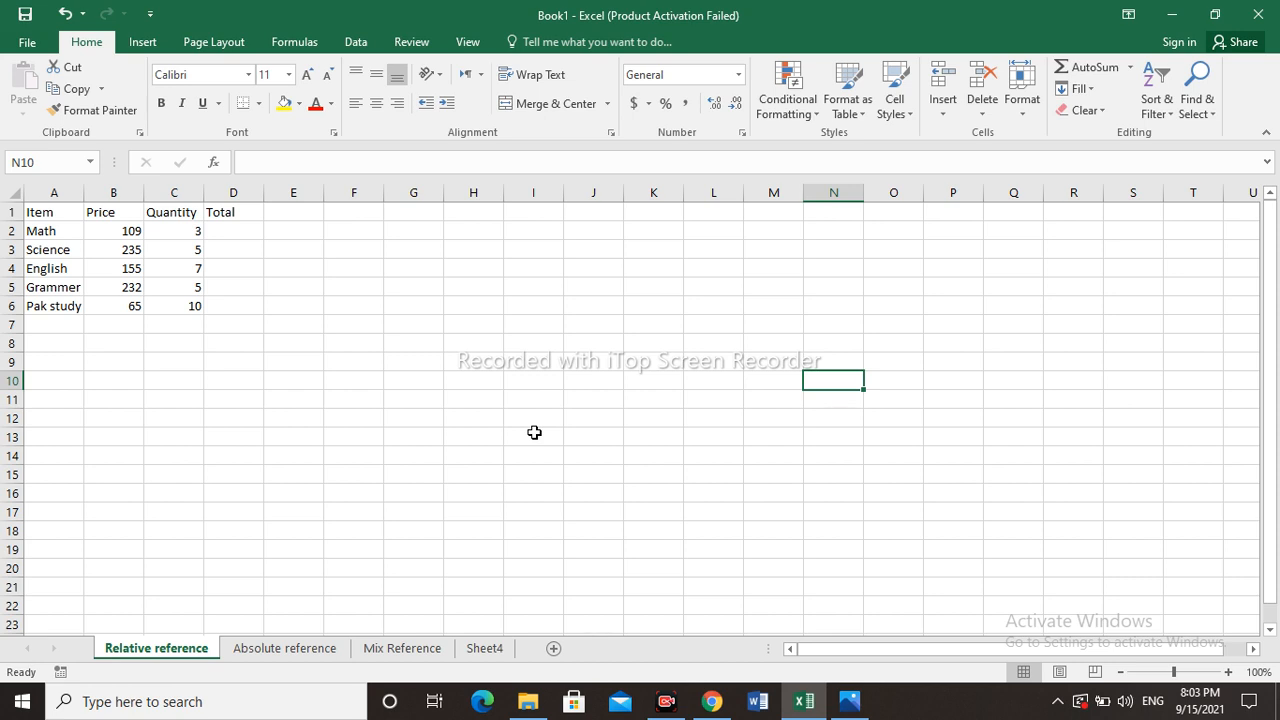
- Enter text in cell H7 and 12 in cell H8
{"action": "left_click", "coordinate": [482, 329]}
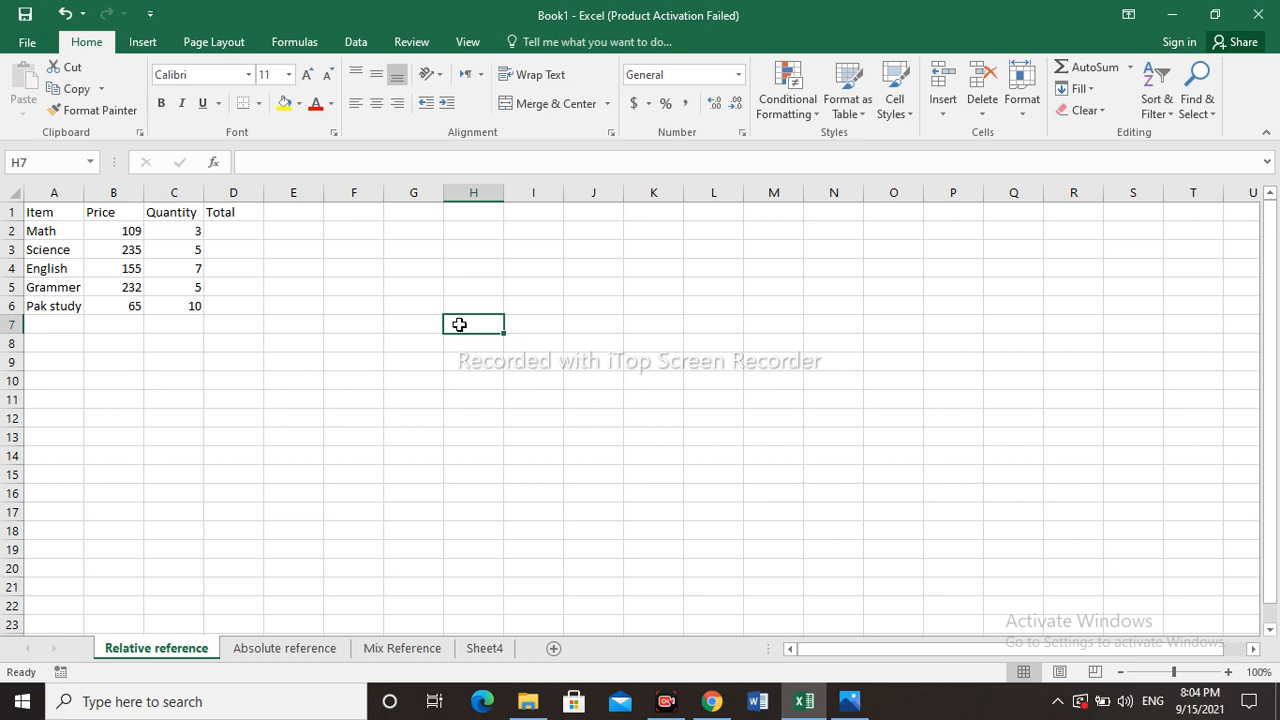
{"action": "type", "text": "text"}
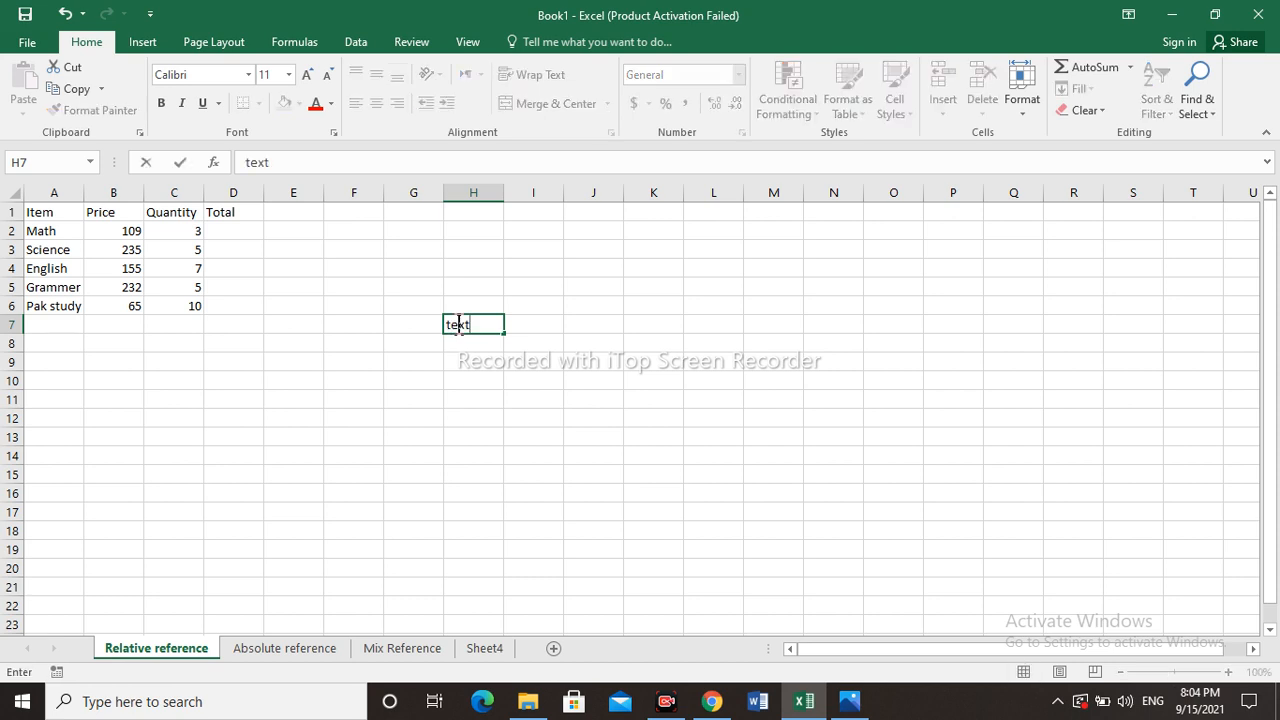
{"action": "key", "text": "Return"}
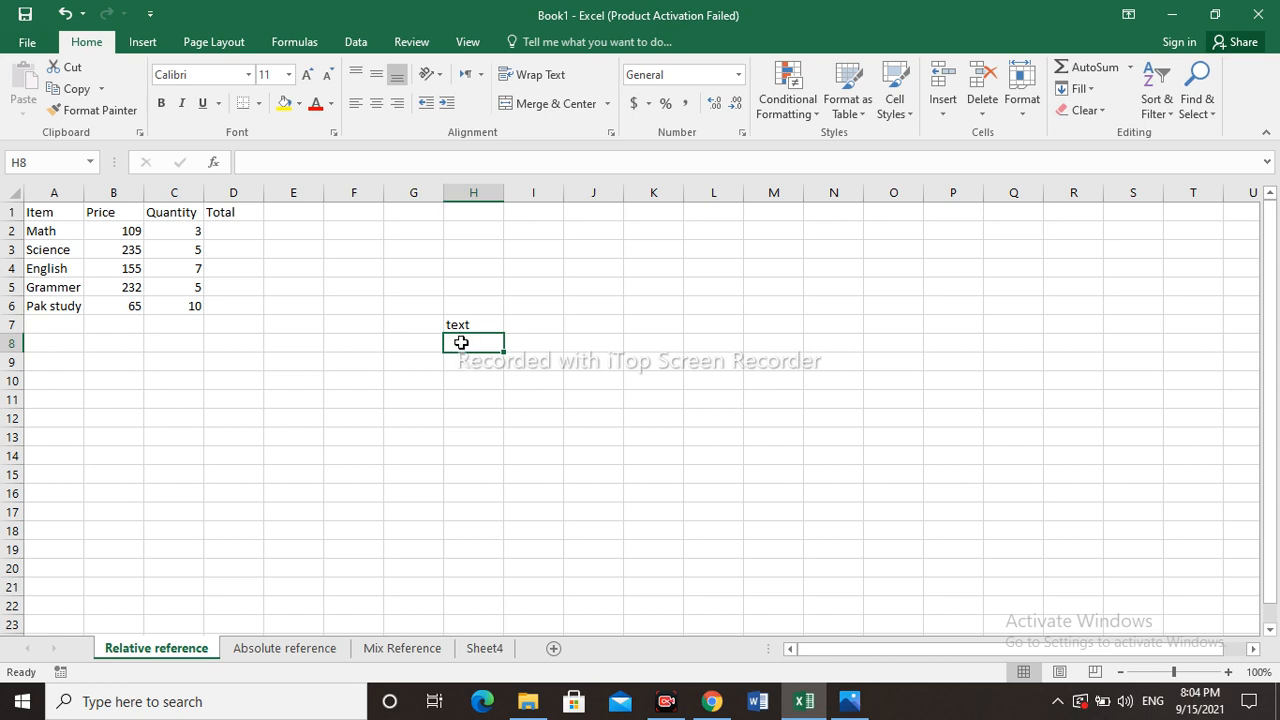
{"action": "type", "text": "12"}
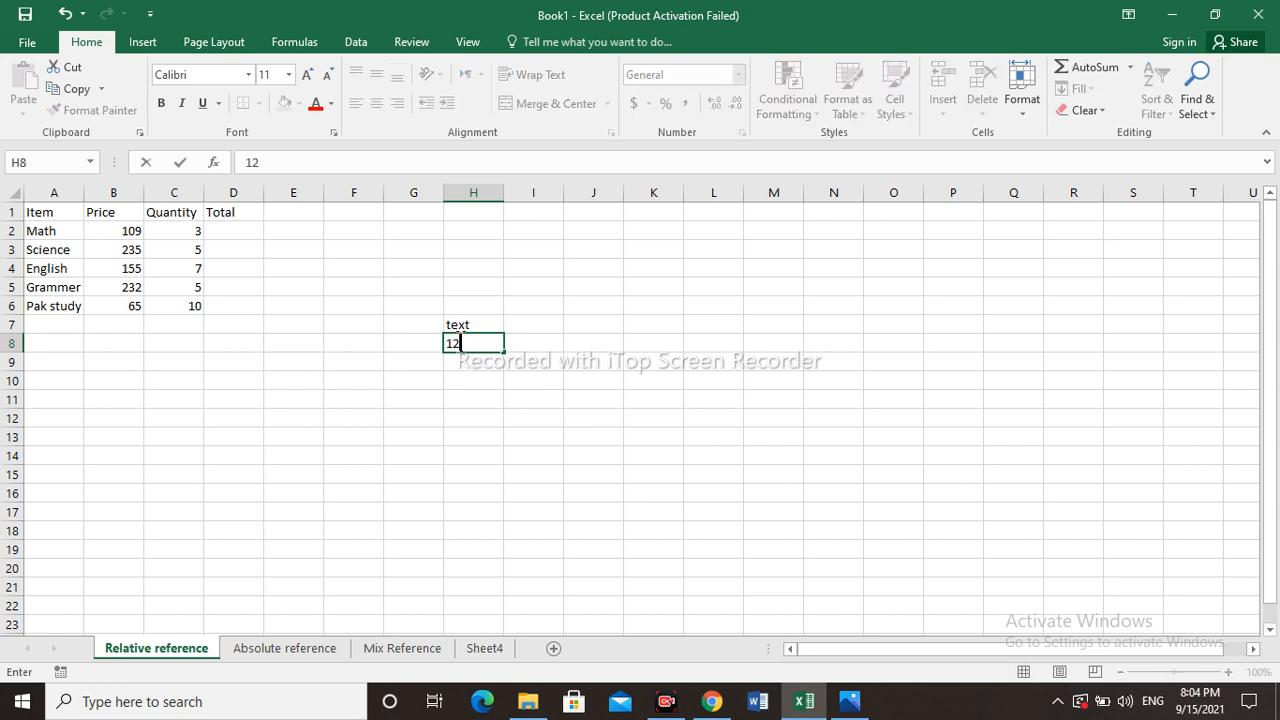
{"action": "key", "text": "Return"}
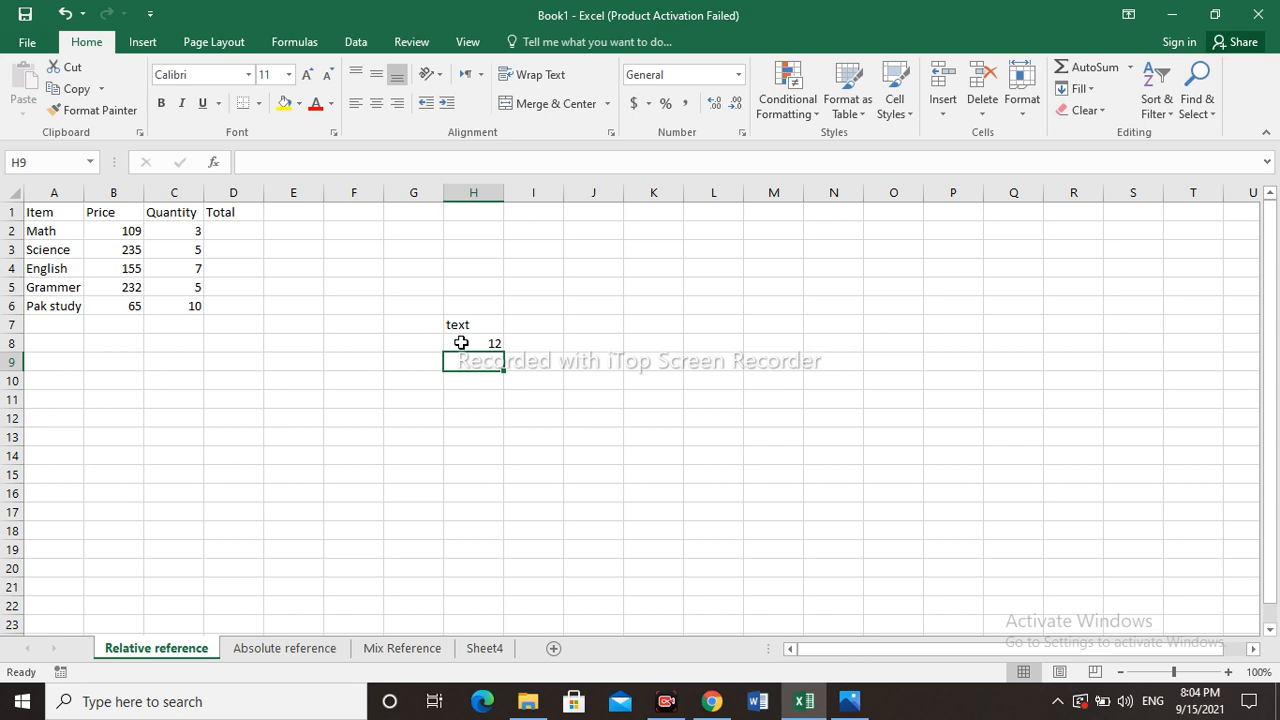
- Enter true in cell H9 and False in cell H10
{"action": "left_click", "coordinate": [461, 343]}
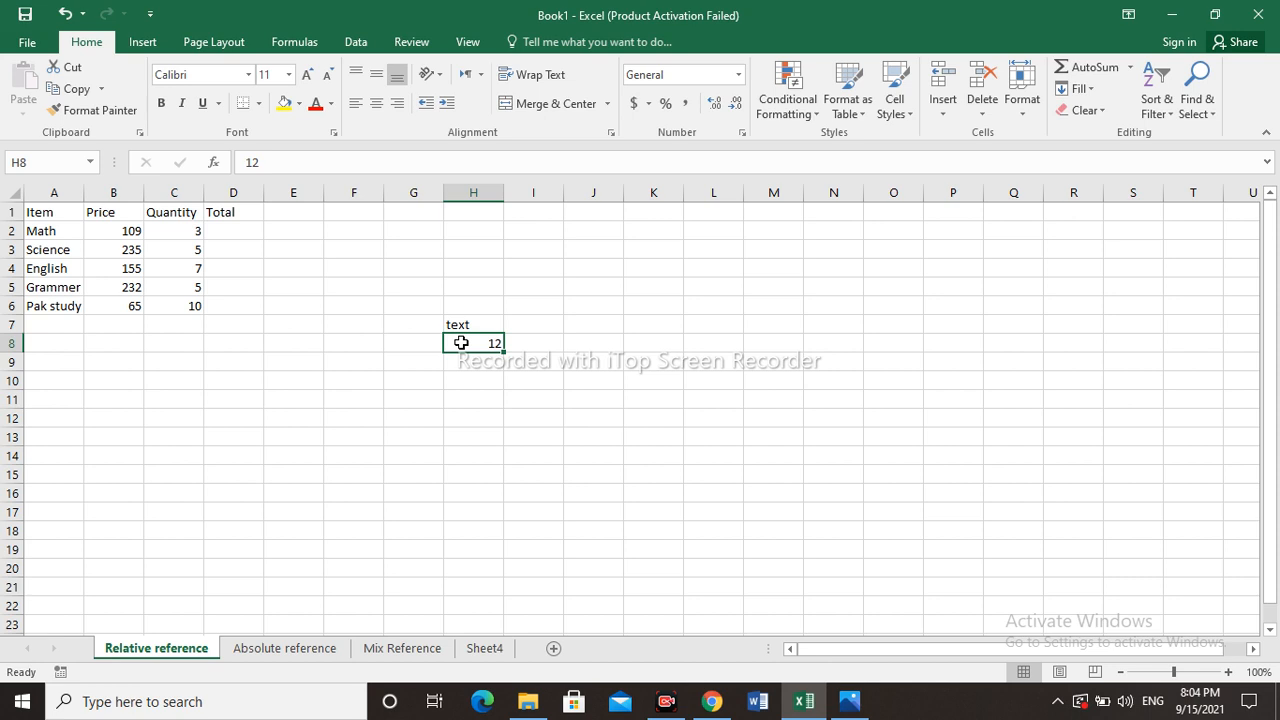
{"action": "left_click", "coordinate": [461, 360]}
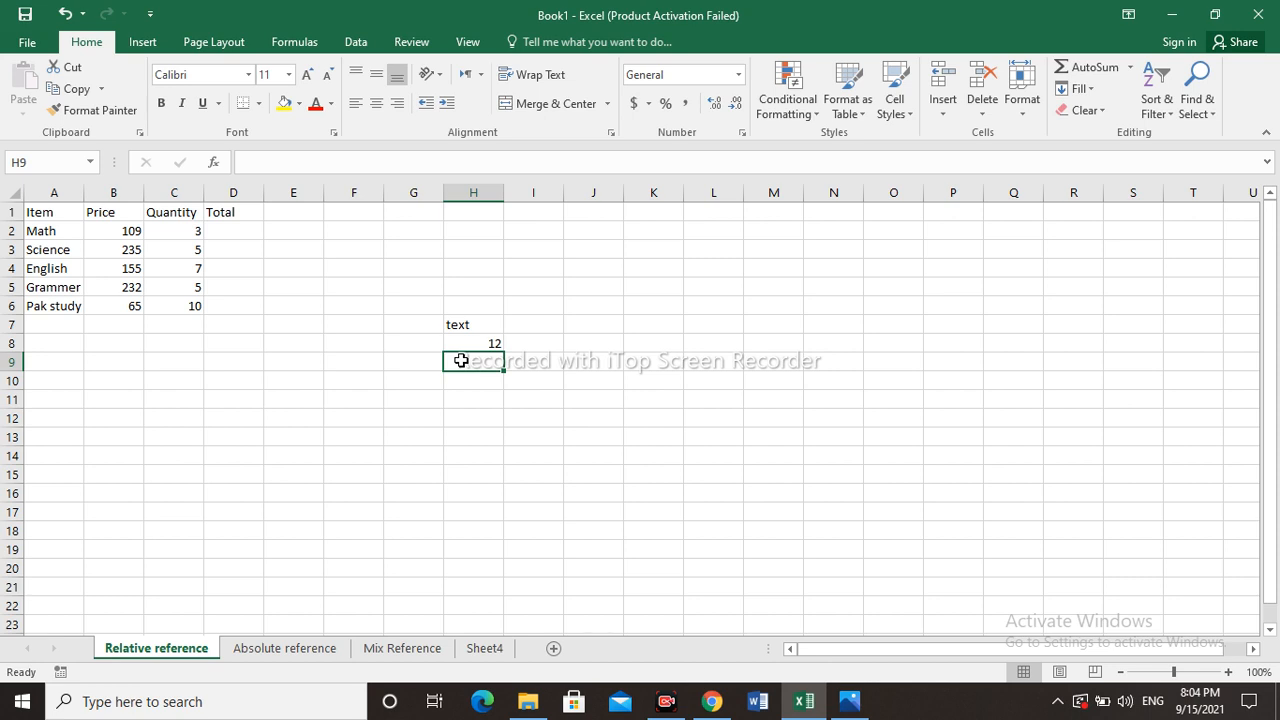
{"action": "type", "text": "true"}
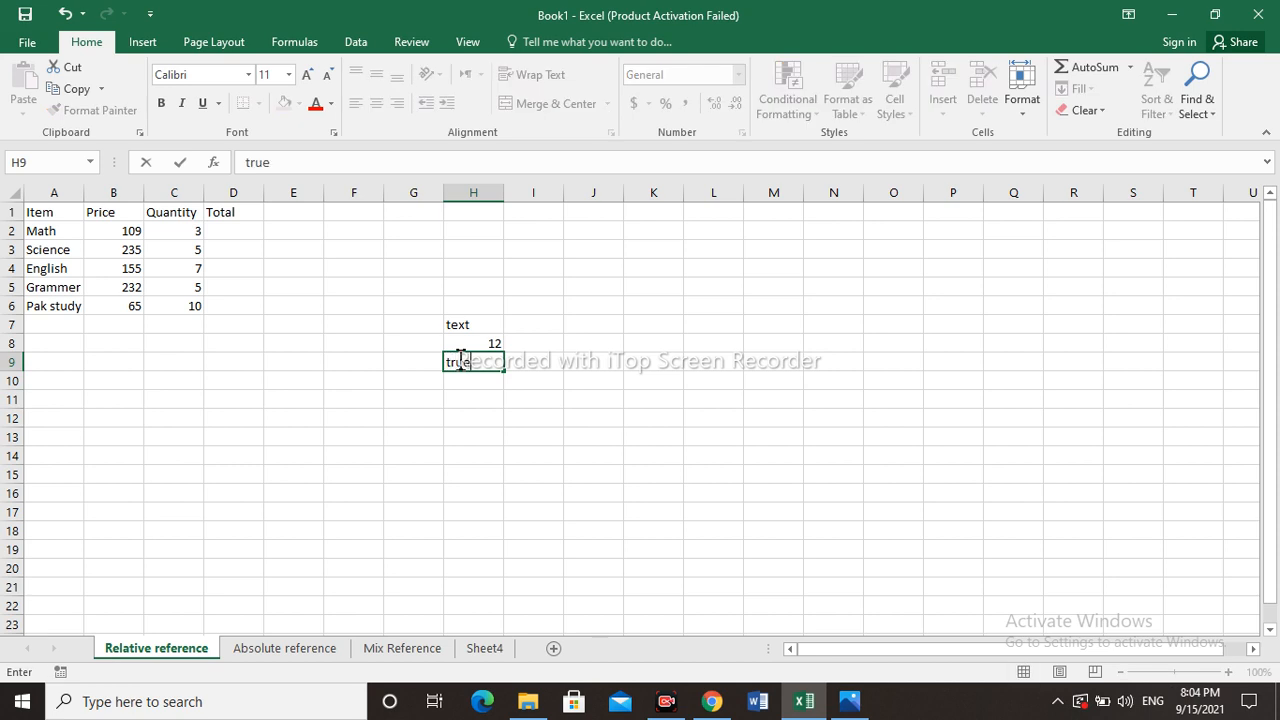
{"action": "key", "text": "Return"}
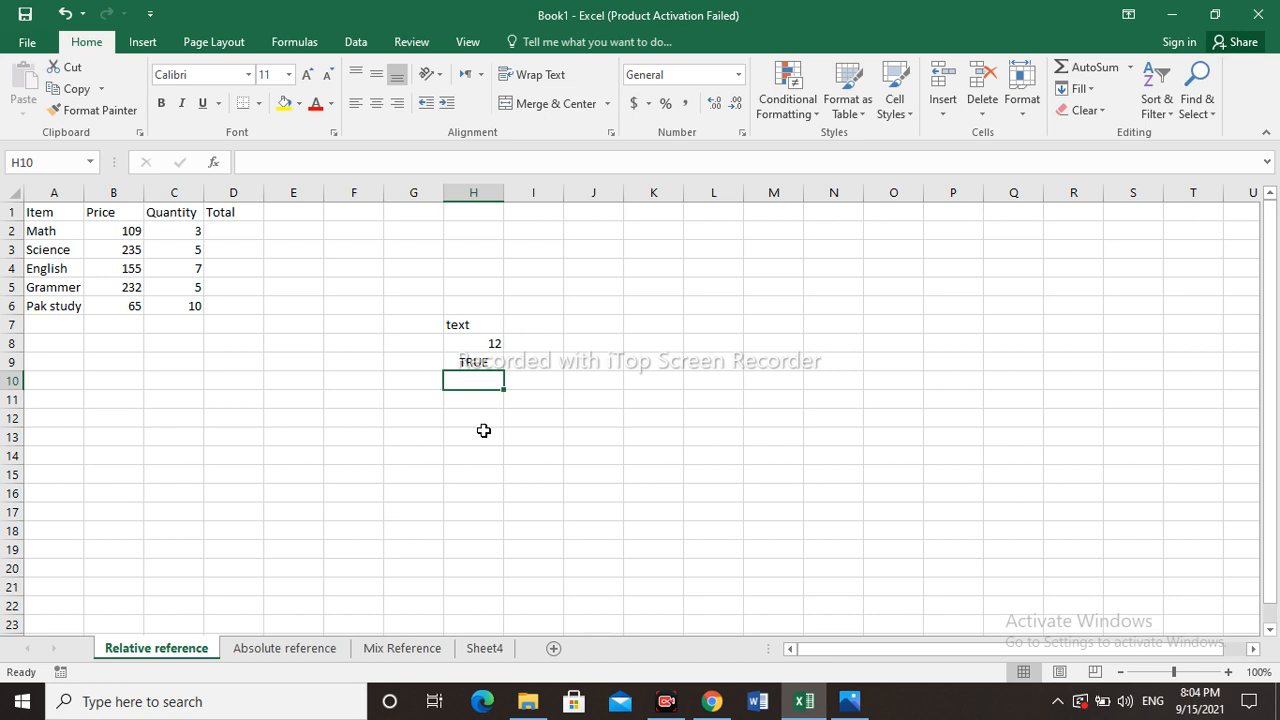
{"action": "type", "text": "False"}
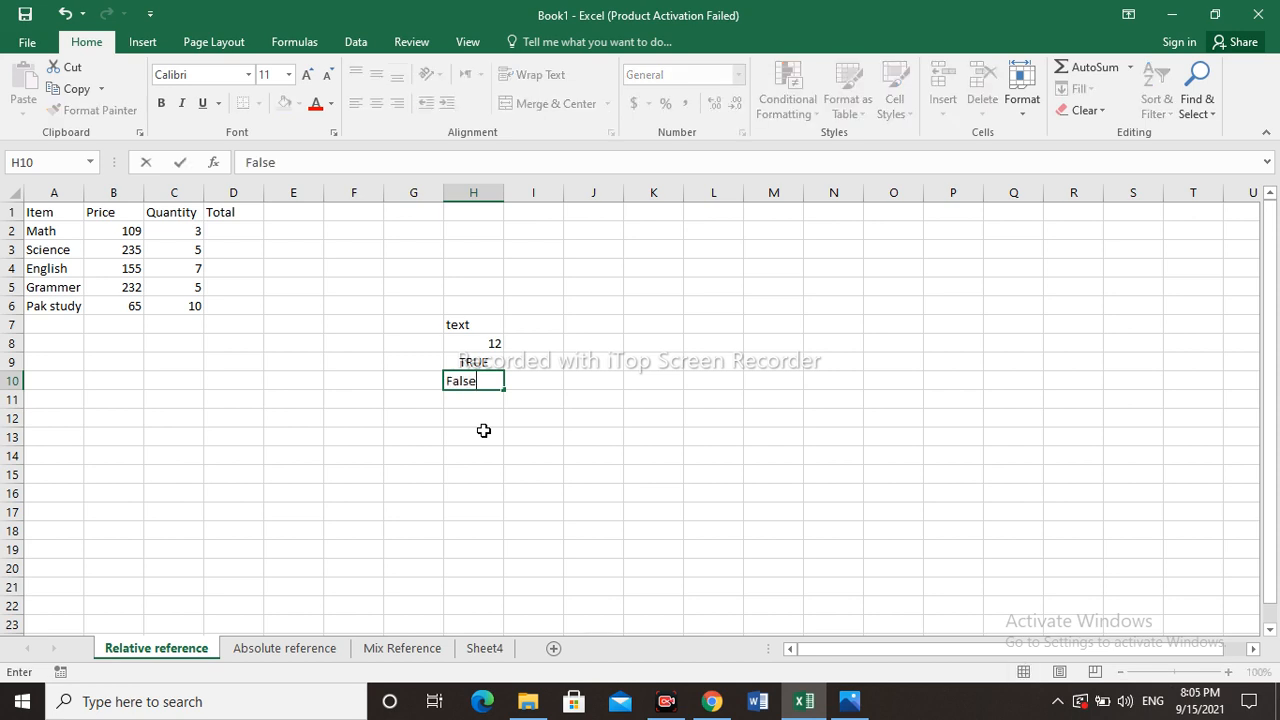
{"action": "key", "text": "Return"}
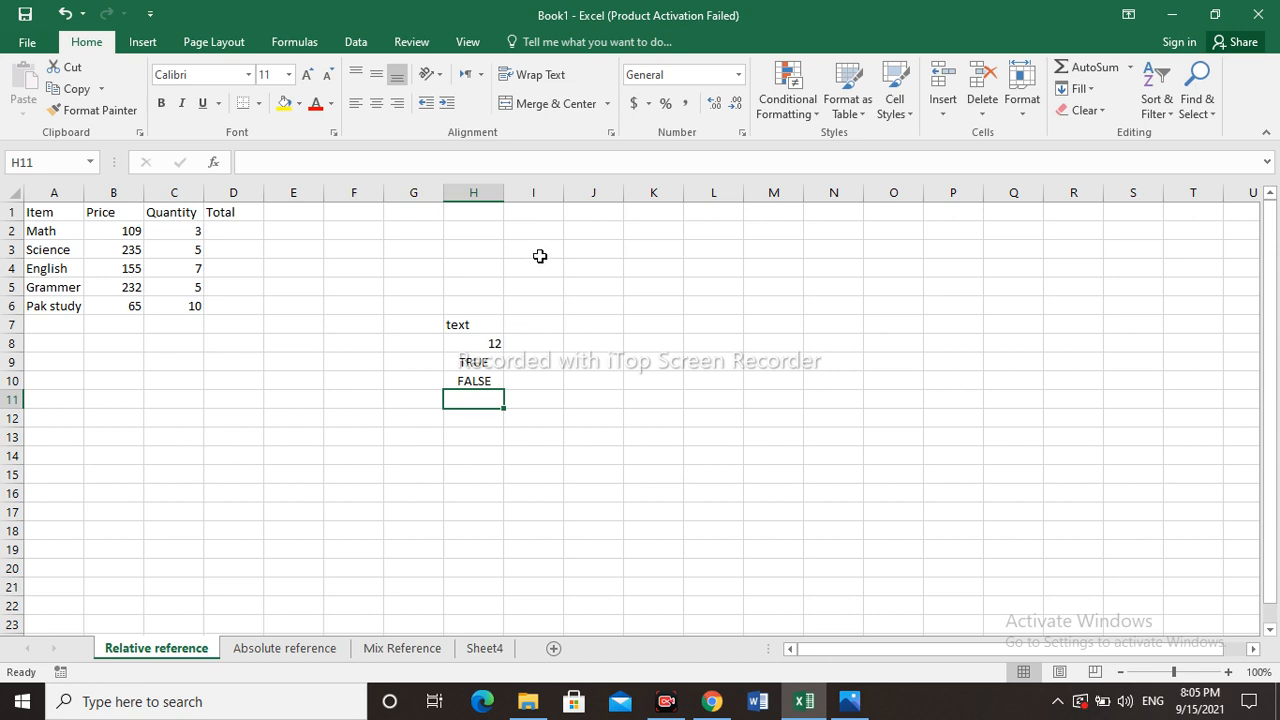
{"action": "left_click", "coordinate": [738, 76]}
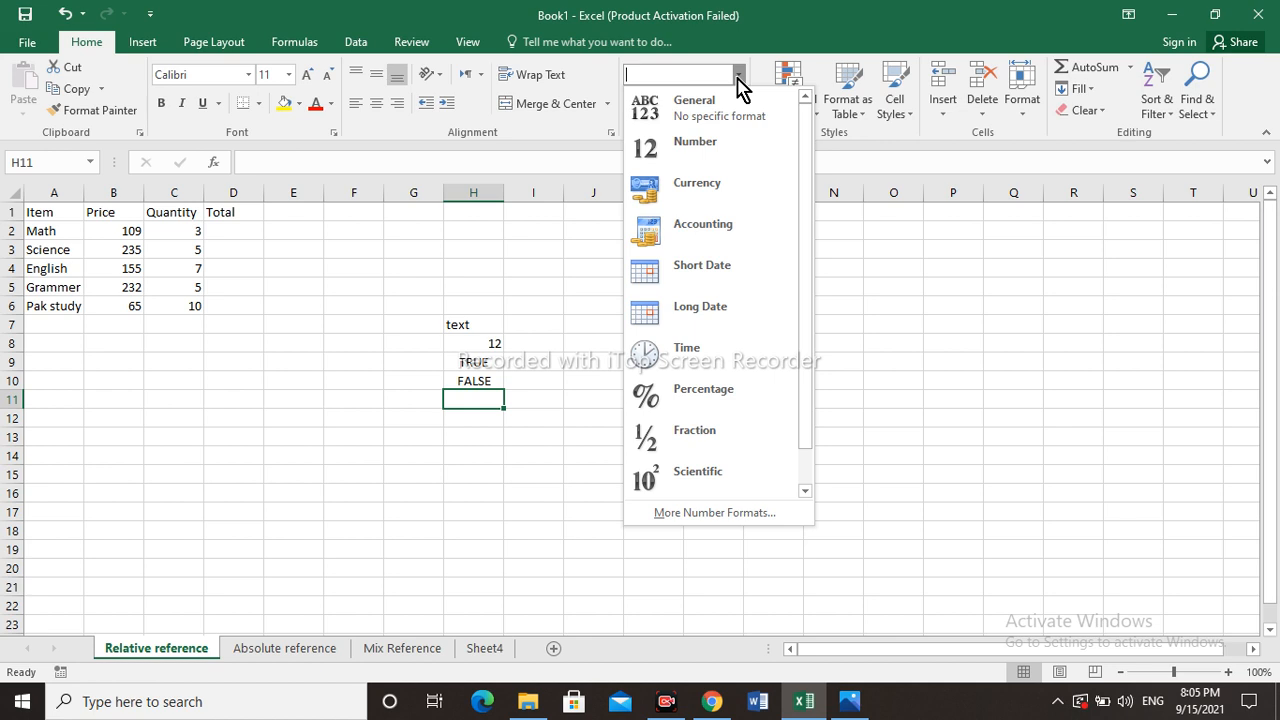
{"action": "left_click", "coordinate": [739, 78]}
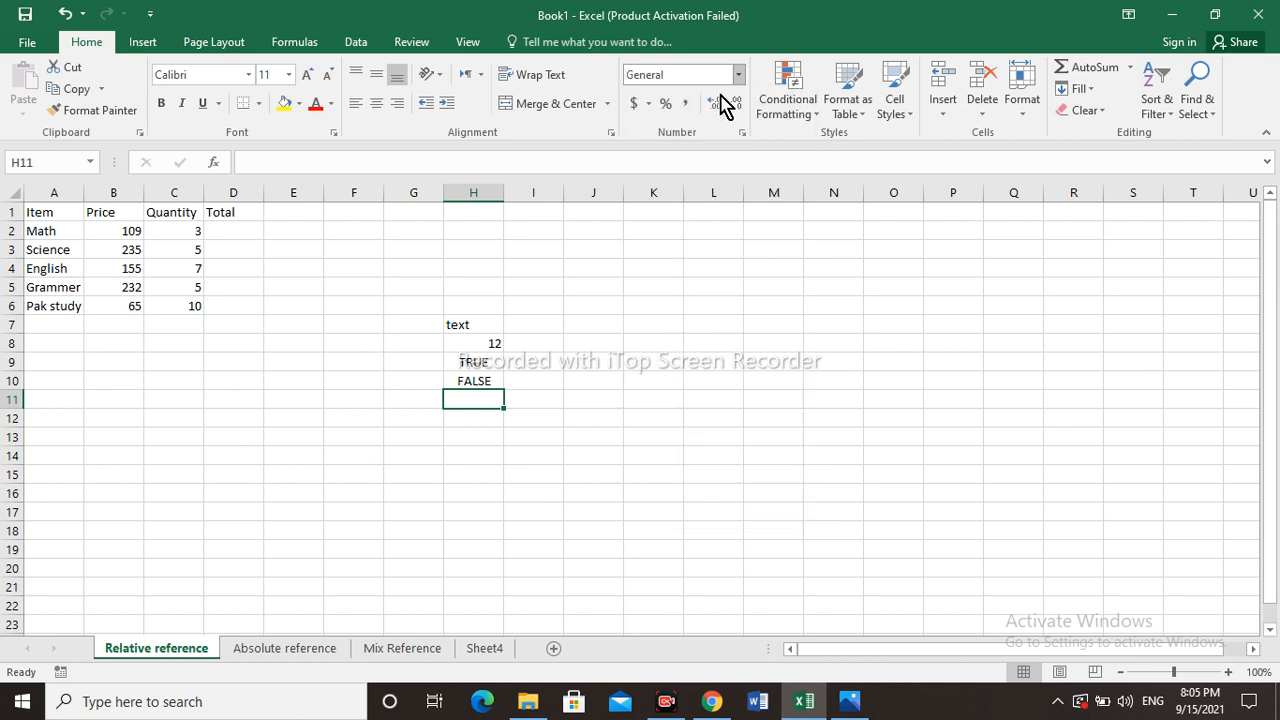
- Clear the entries in cells H7 through H10
{"action": "left_click", "coordinate": [477, 384]}
{"action": "key", "text": "BackSpace"}
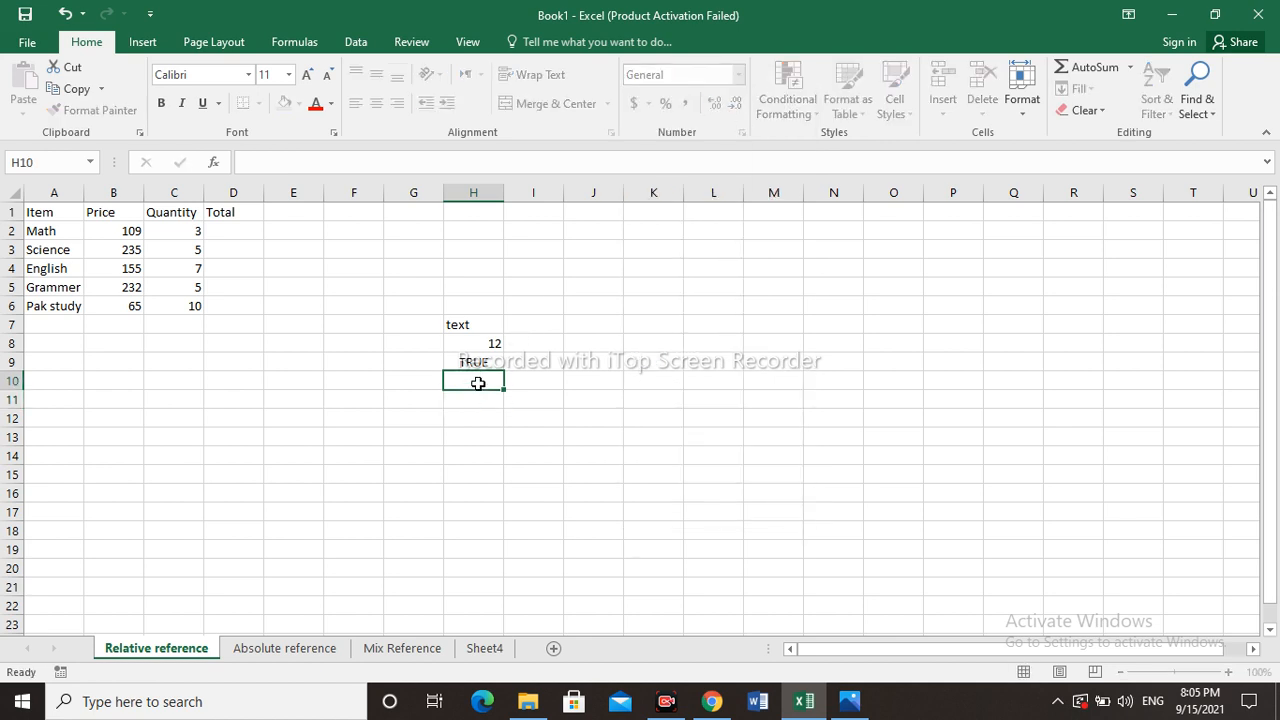
{"action": "key", "text": "Up"}
{"action": "key", "text": "BackSpace"}
{"action": "key", "text": "Up"}
{"action": "key", "text": "BackSpace"}
{"action": "key", "text": "Up"}
{"action": "key", "text": "BackSpace"}
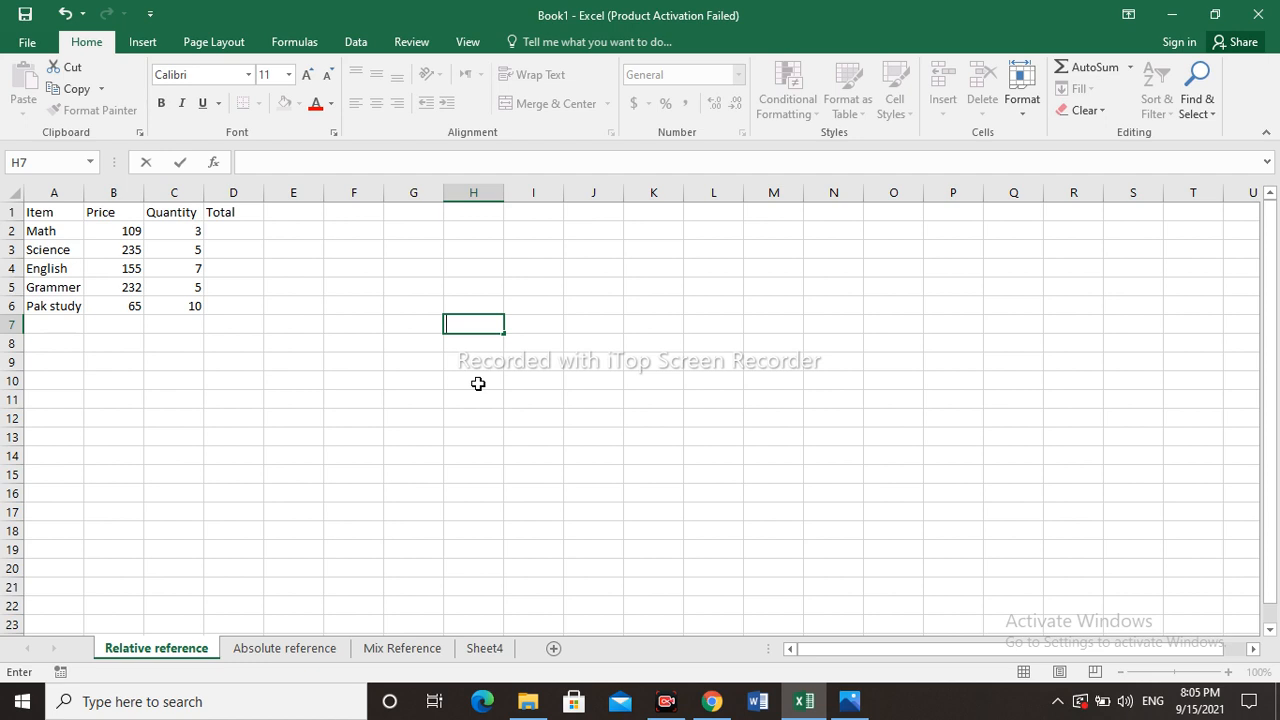
- Highlight Quantity column values greater than 4 with Light Red Fill with Dark Red Text
{"action": "left_click", "coordinate": [164, 264]}
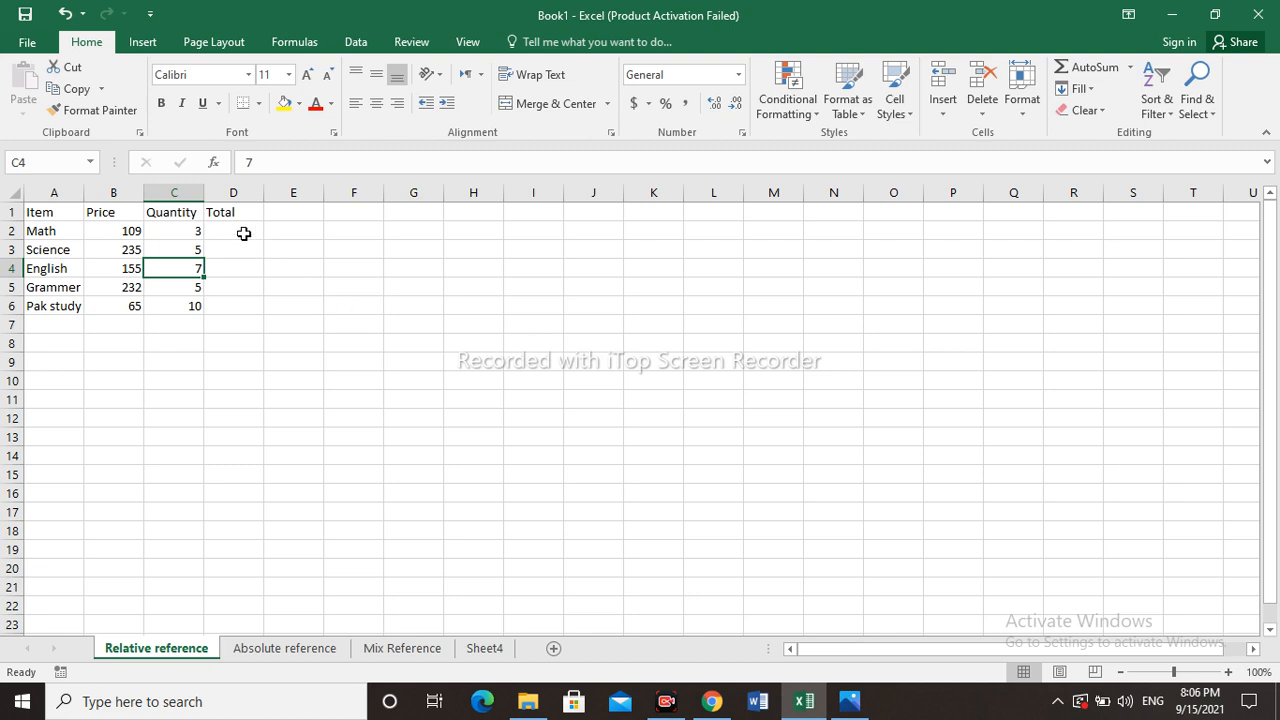
{"action": "left_click", "coordinate": [184, 191]}
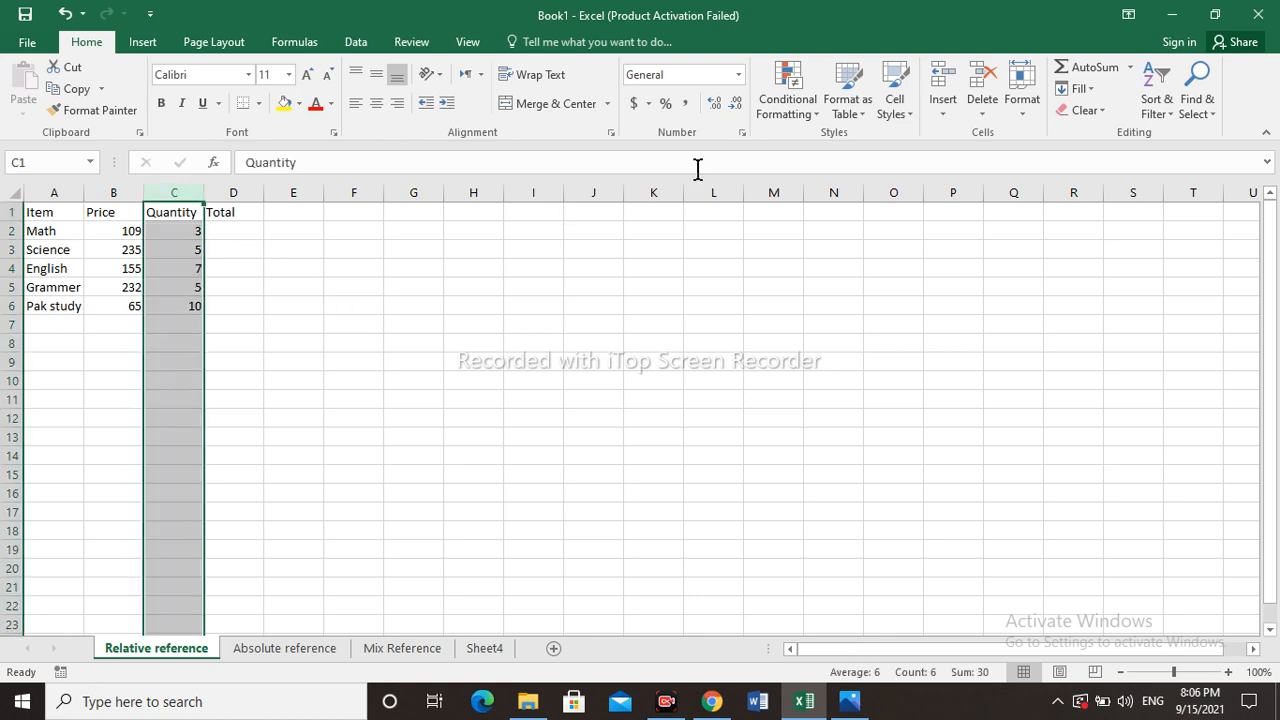
{"action": "left_click", "coordinate": [820, 123]}
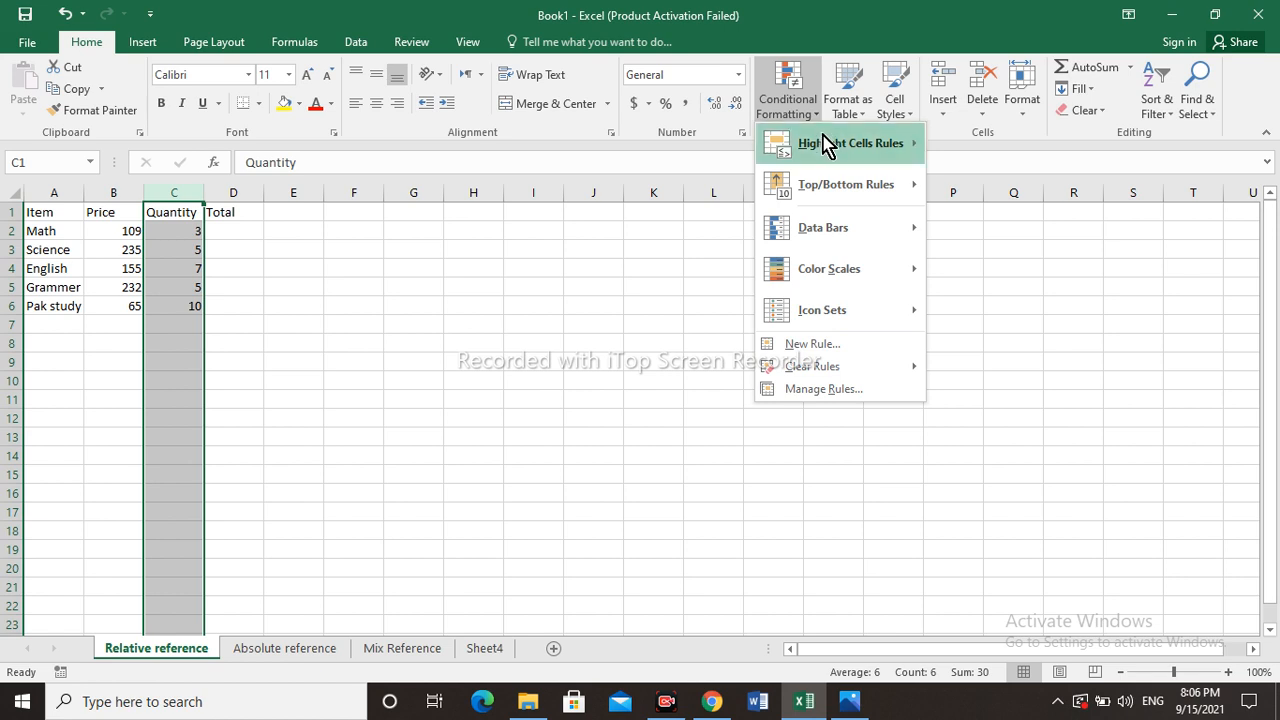
{"action": "mouse_move", "coordinate": [830, 147]}
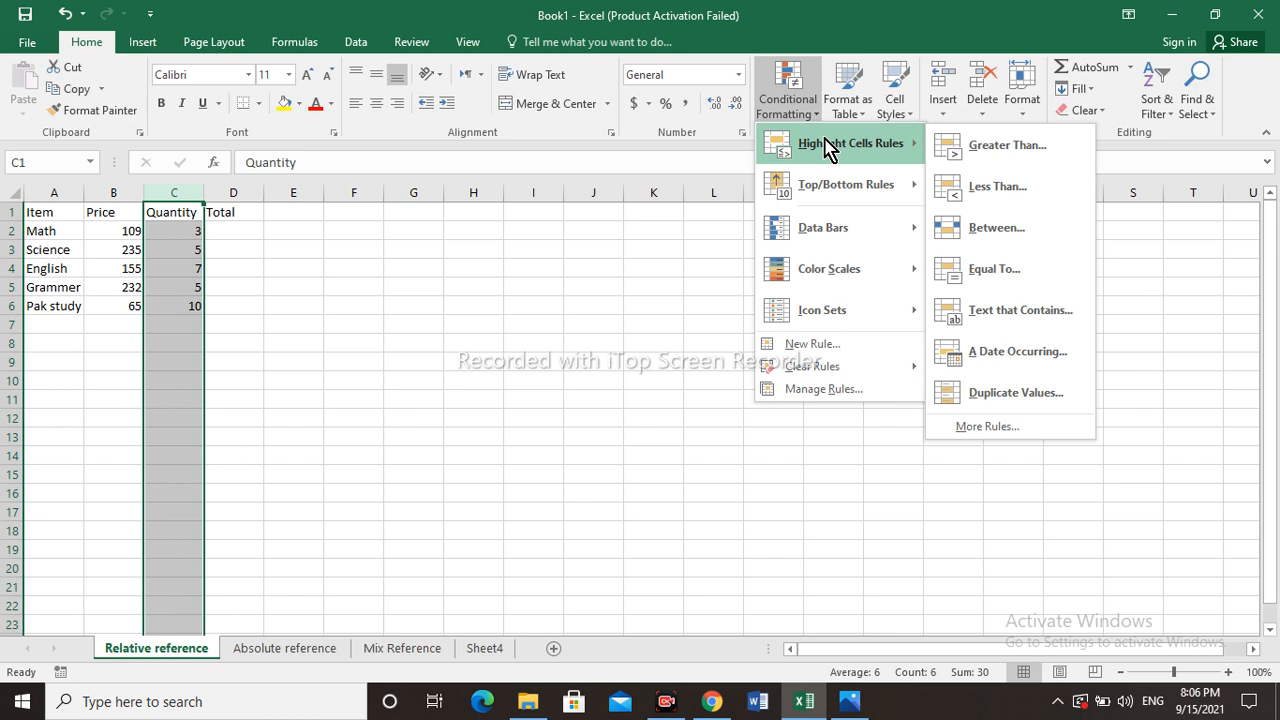
{"action": "left_click", "coordinate": [975, 150]}
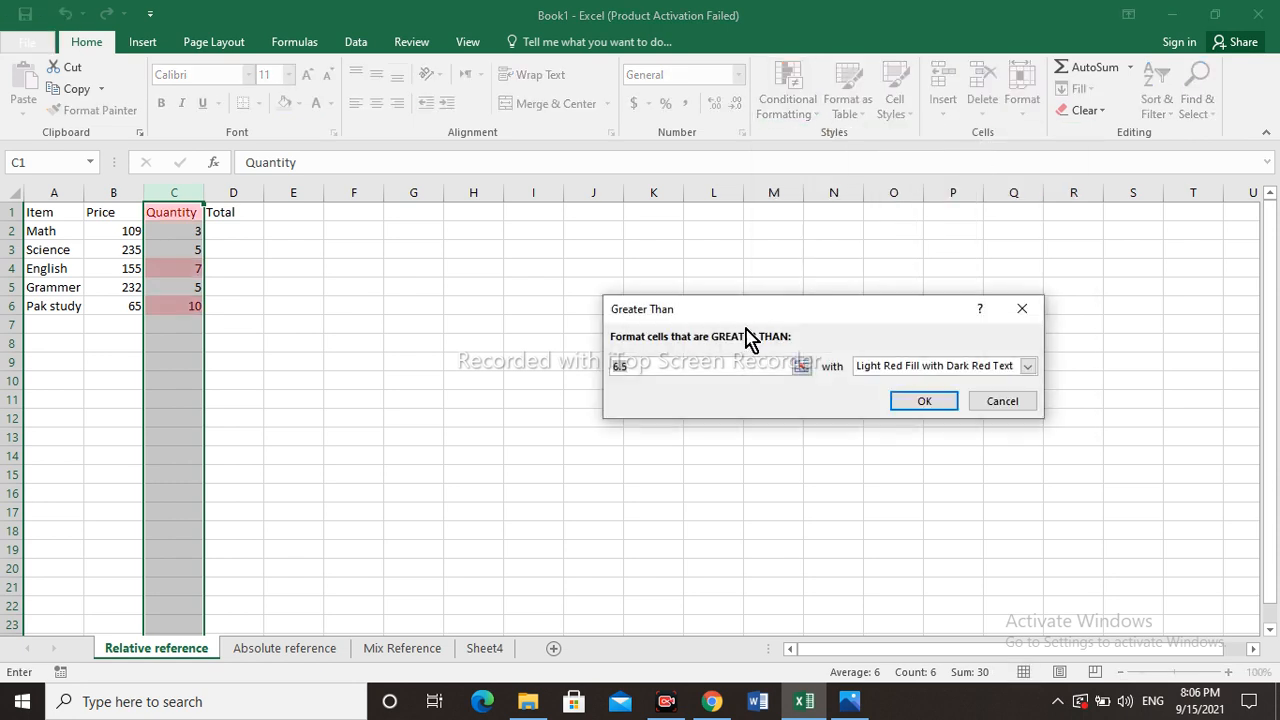
{"action": "key", "text": "BackSpace"}
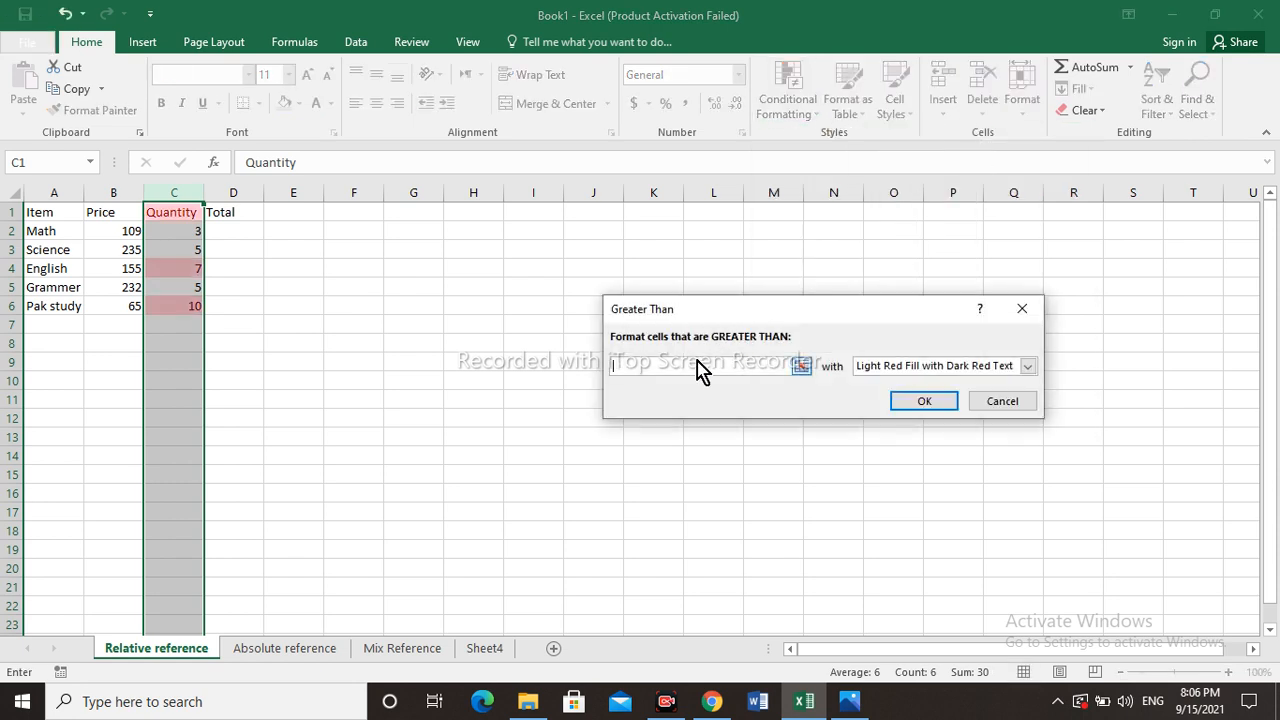
{"action": "type", "text": "4"}
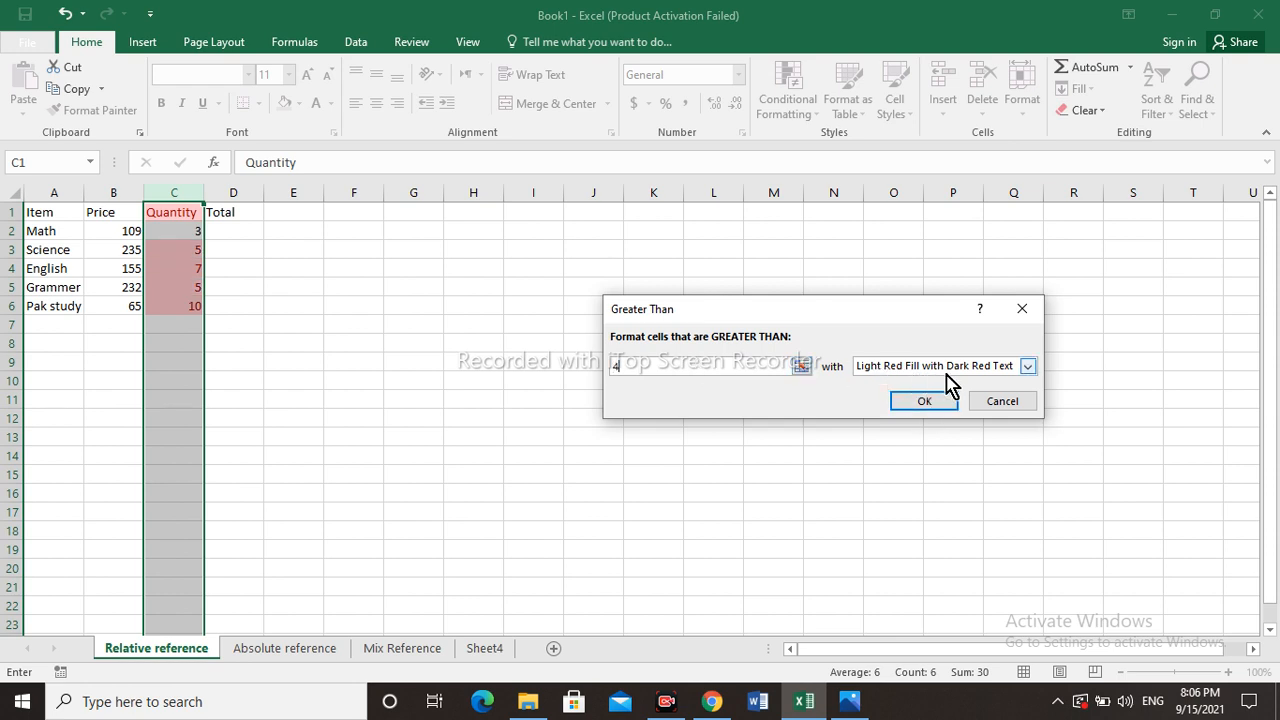
{"action": "left_click", "coordinate": [1028, 366]}
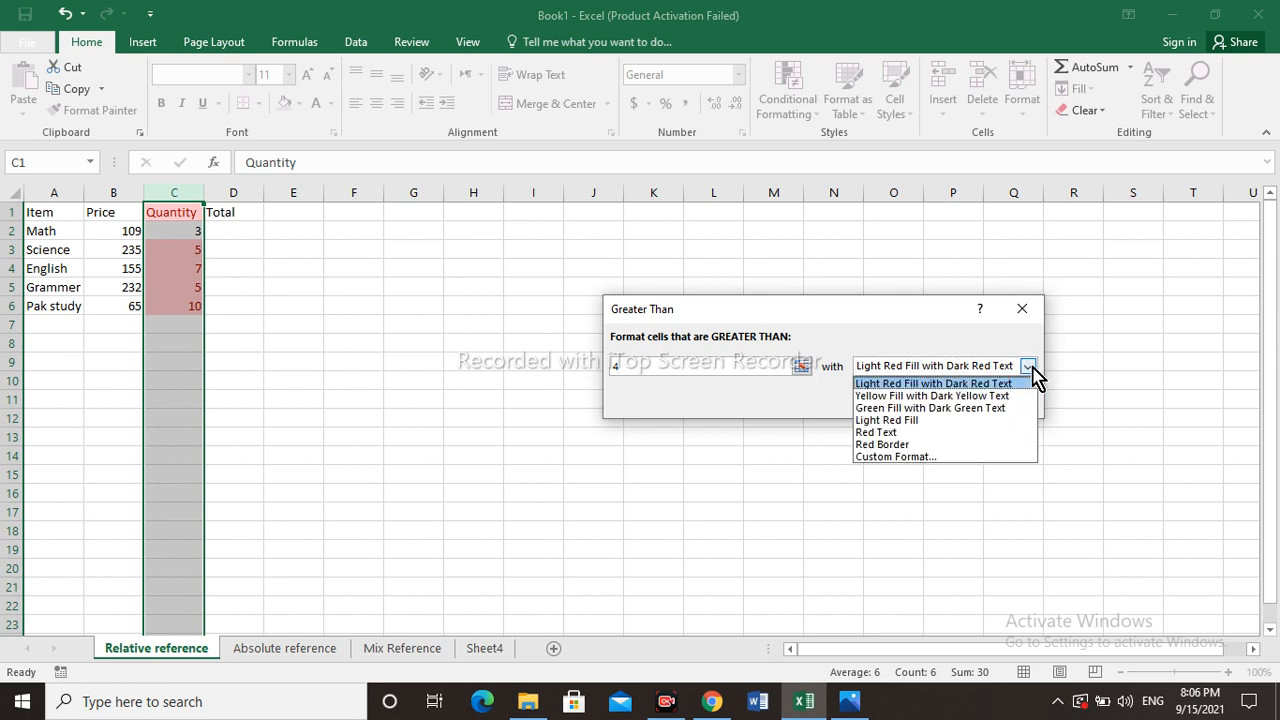
{"action": "left_click", "coordinate": [1030, 368]}
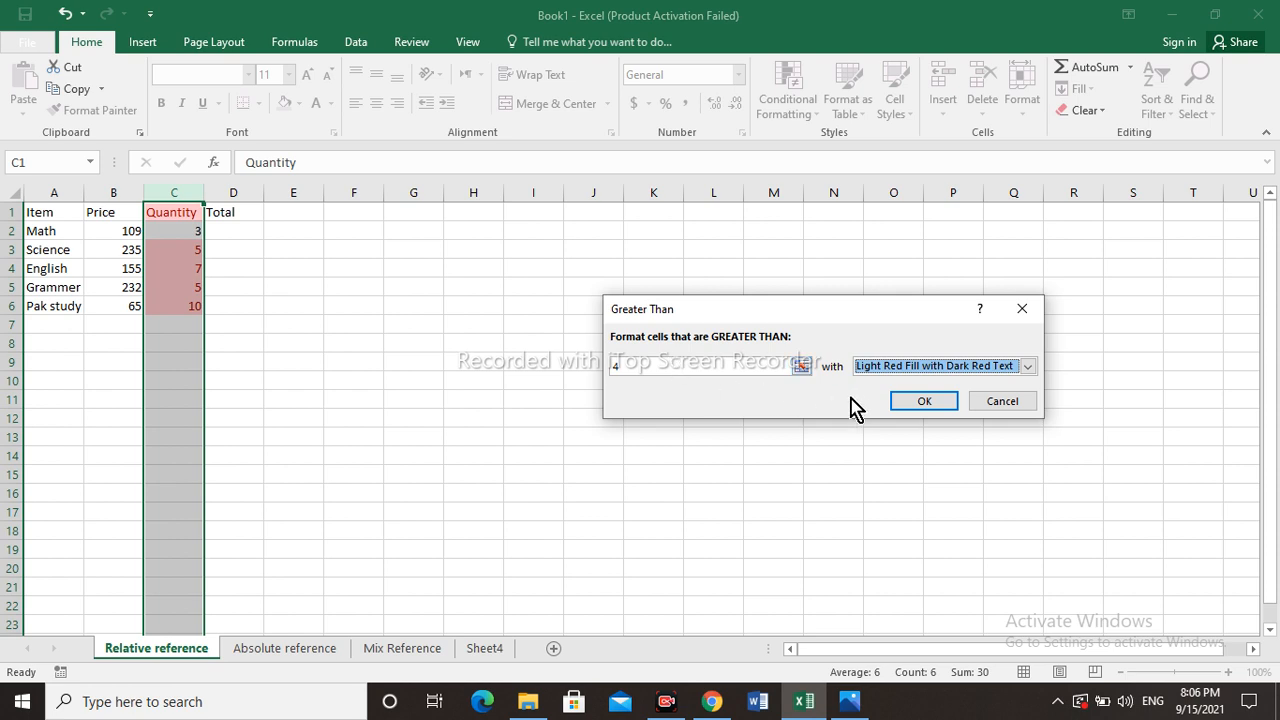
{"action": "left_click", "coordinate": [912, 401]}
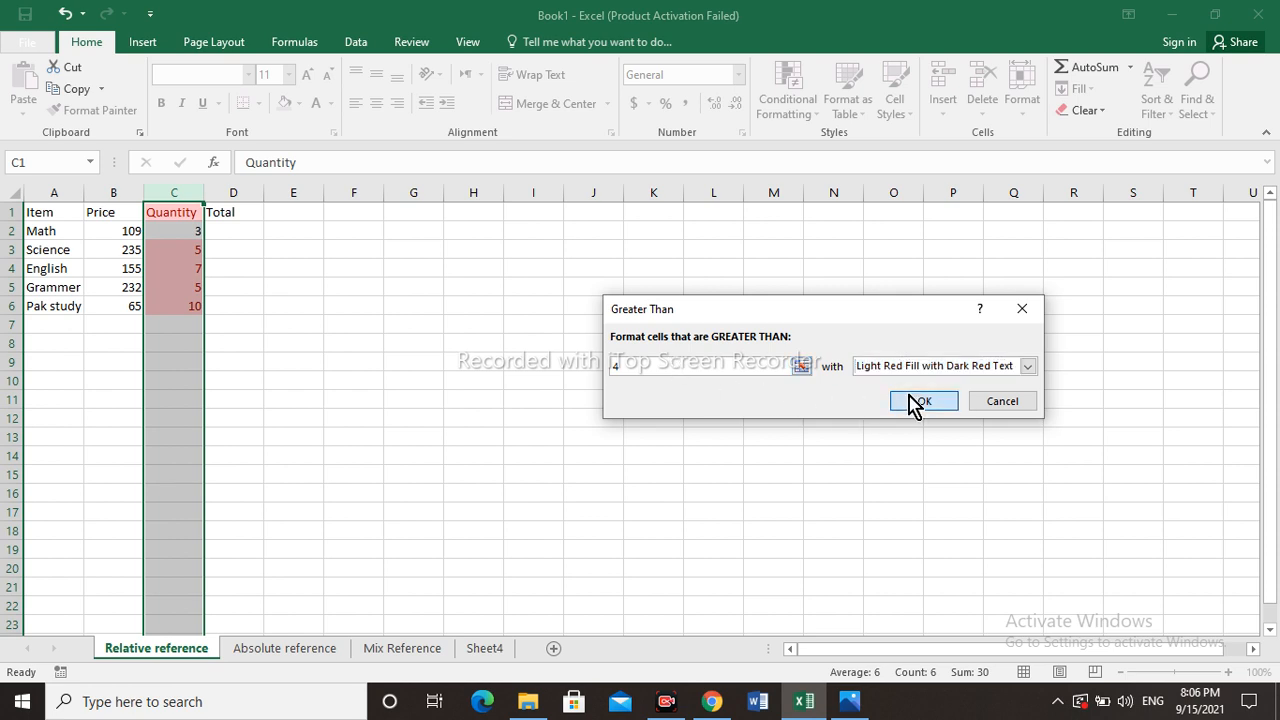
- Apply the greater-than 4 highlight rule and select the whole Quantity column
{"action": "left_click", "coordinate": [566, 325]}
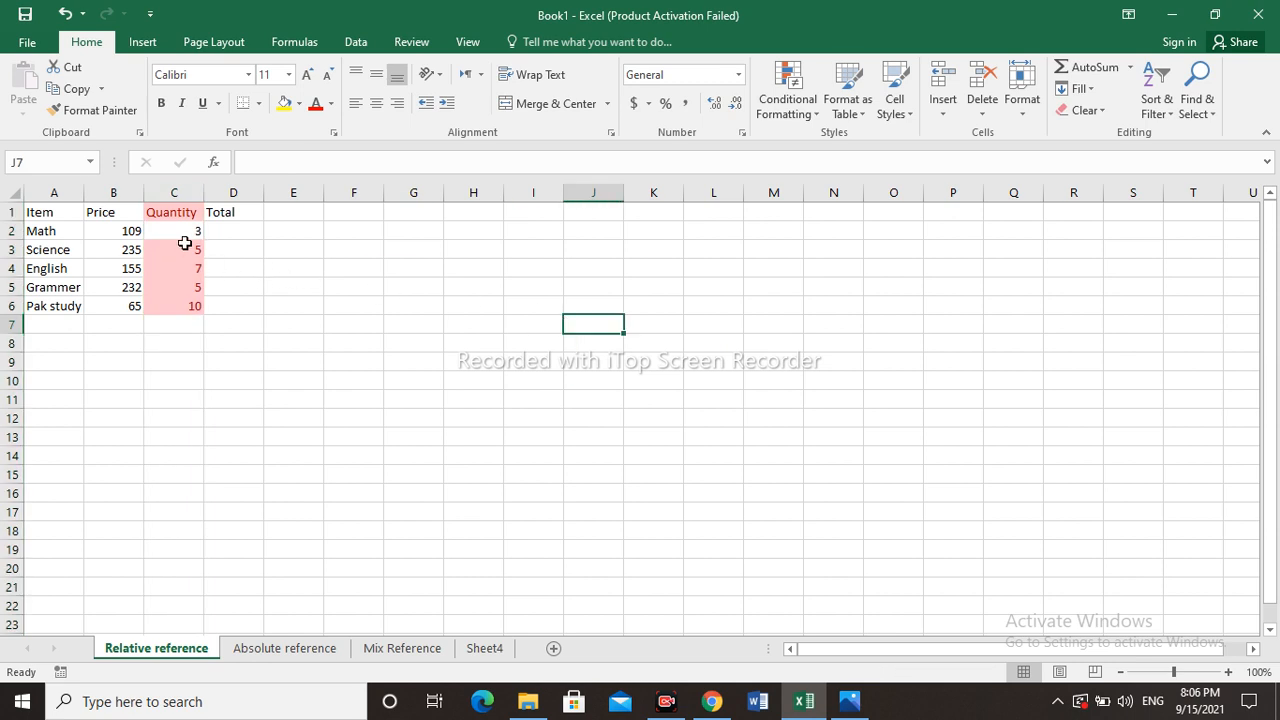
{"action": "left_click", "coordinate": [167, 212]}
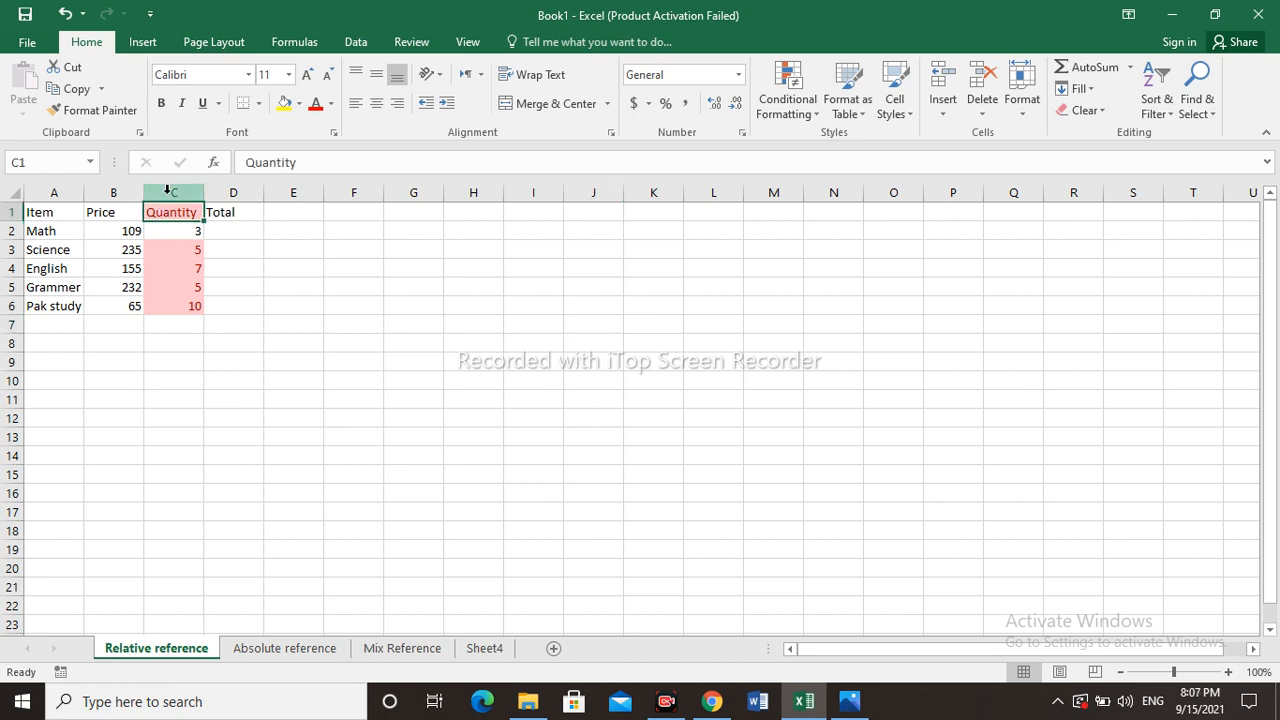
{"action": "left_click", "coordinate": [166, 196]}
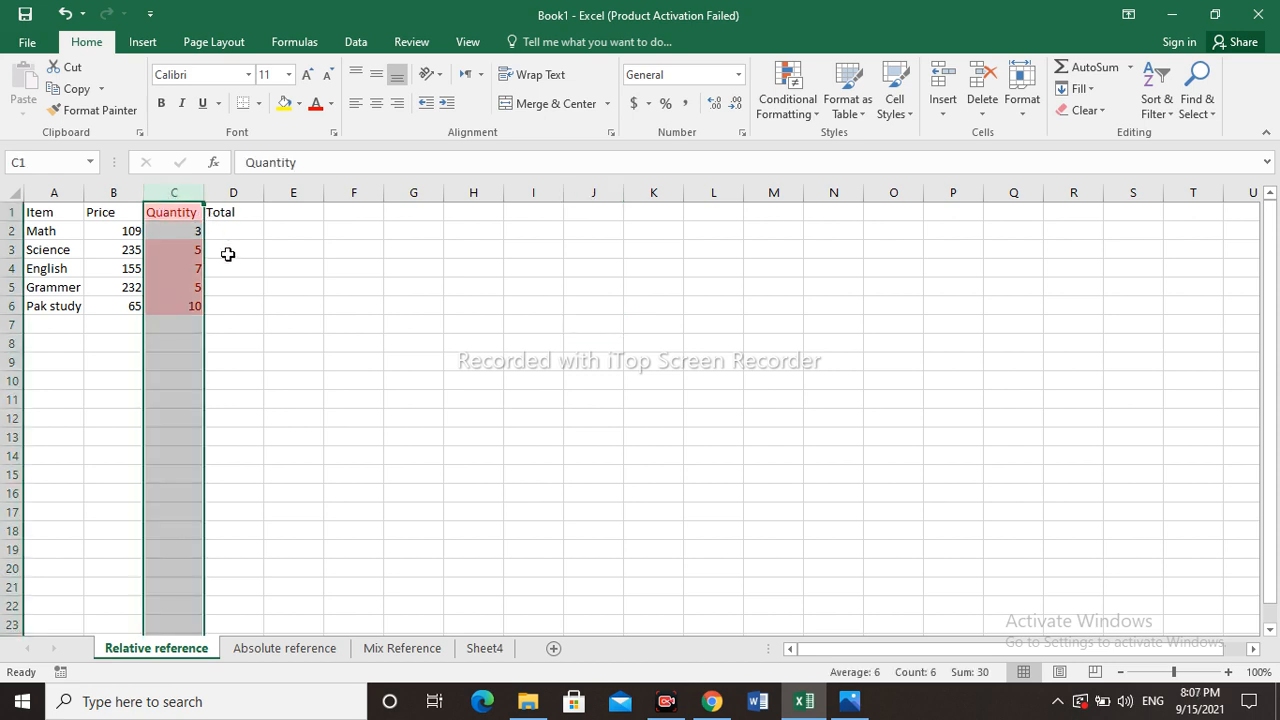
- Browse the conditional formatting rule categories and open the New Formatting Rule dialog without creating a rule
{"action": "left_click", "coordinate": [818, 124]}
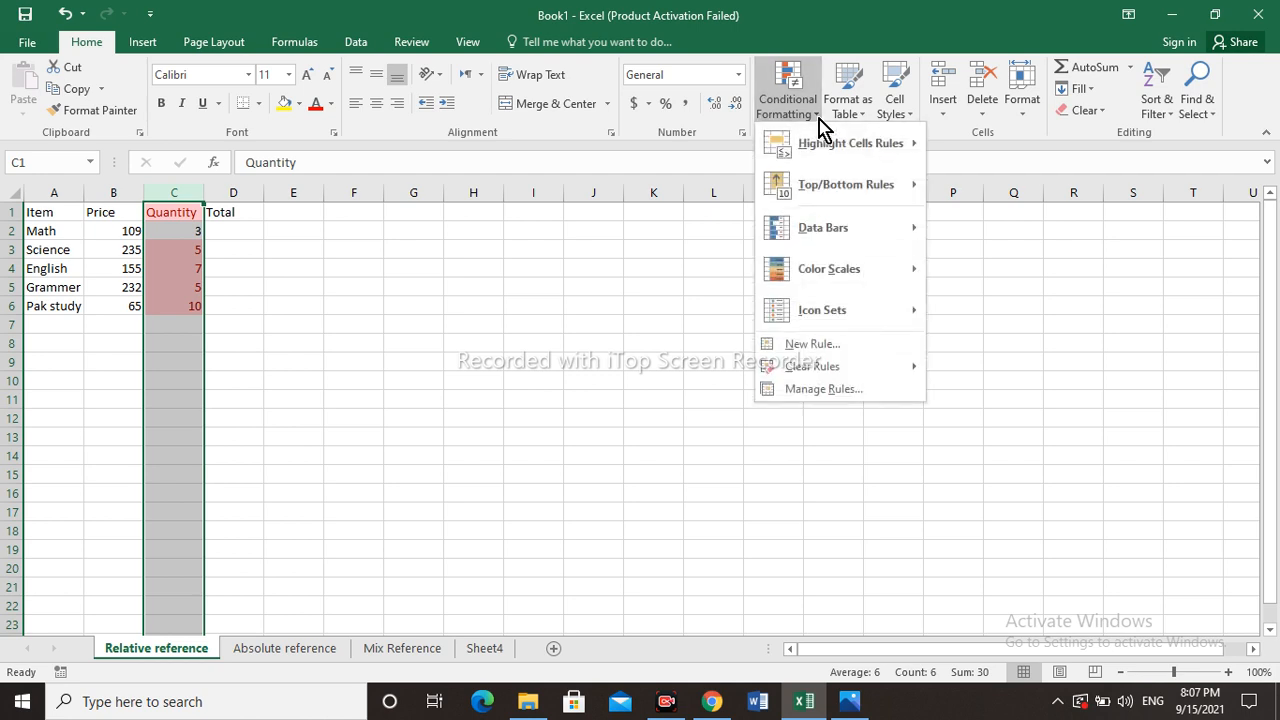
{"action": "mouse_move", "coordinate": [870, 156]}
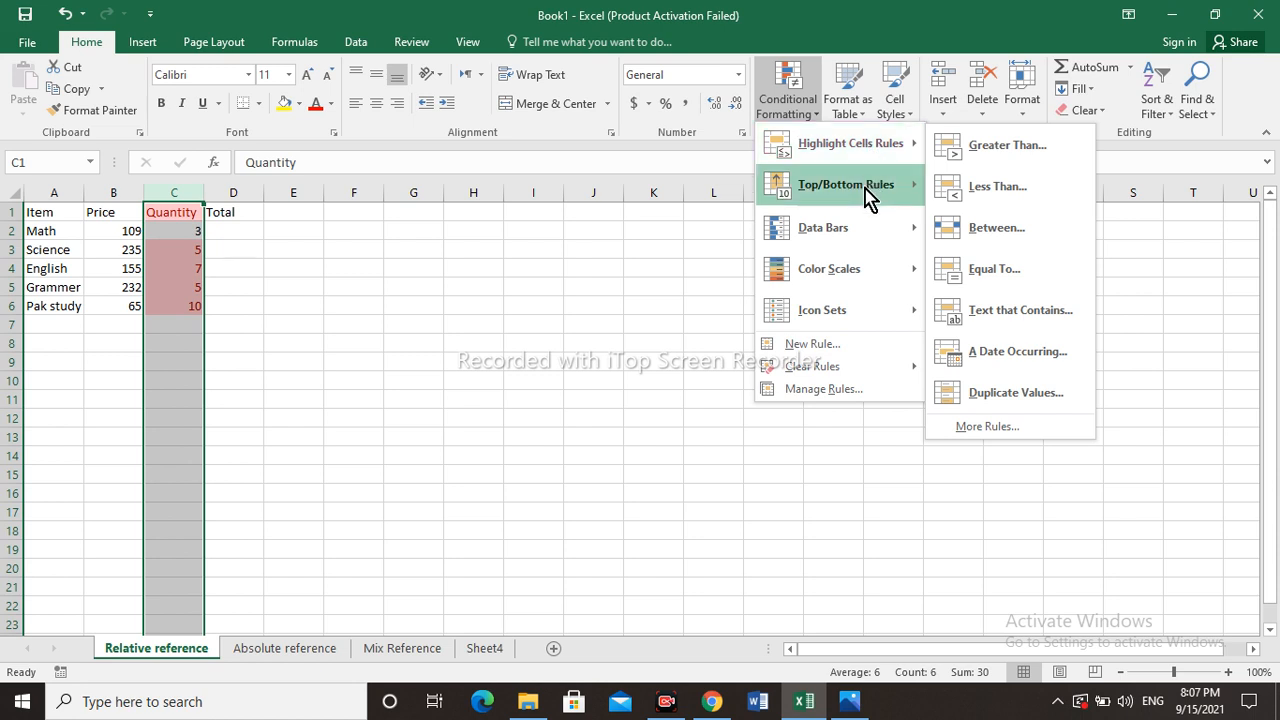
{"action": "mouse_move", "coordinate": [868, 197]}
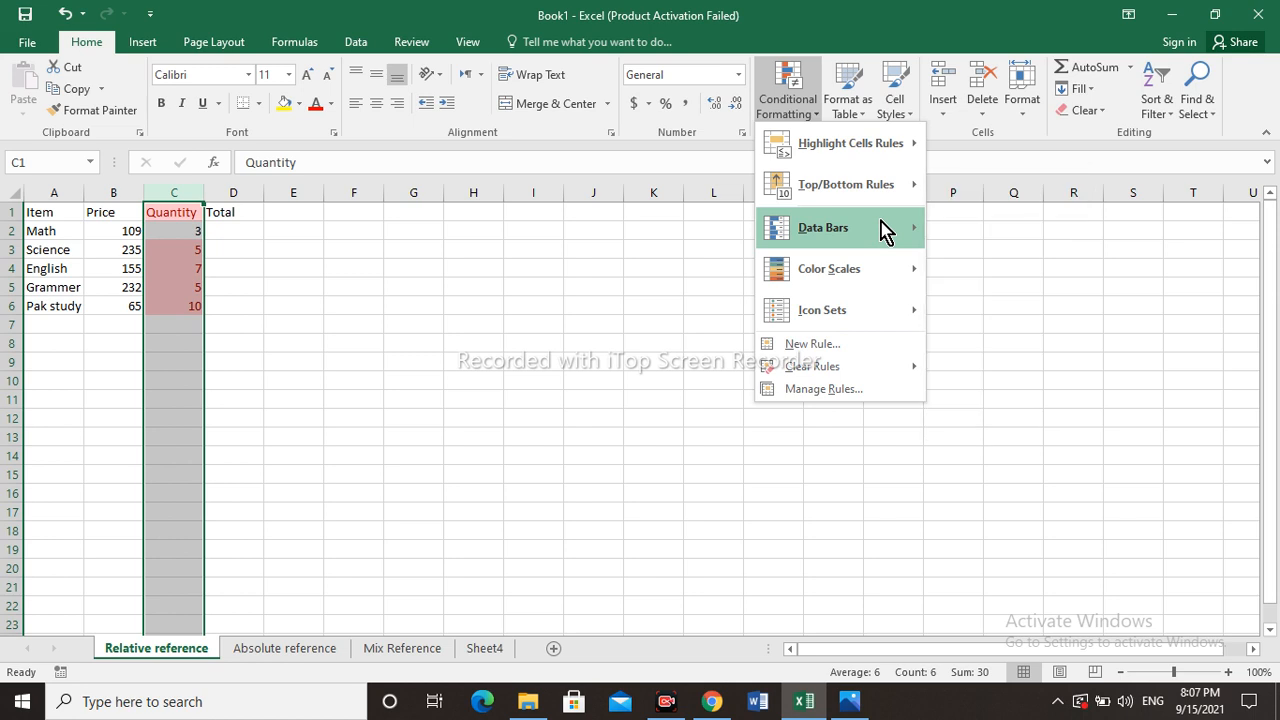
{"action": "mouse_move", "coordinate": [883, 229]}
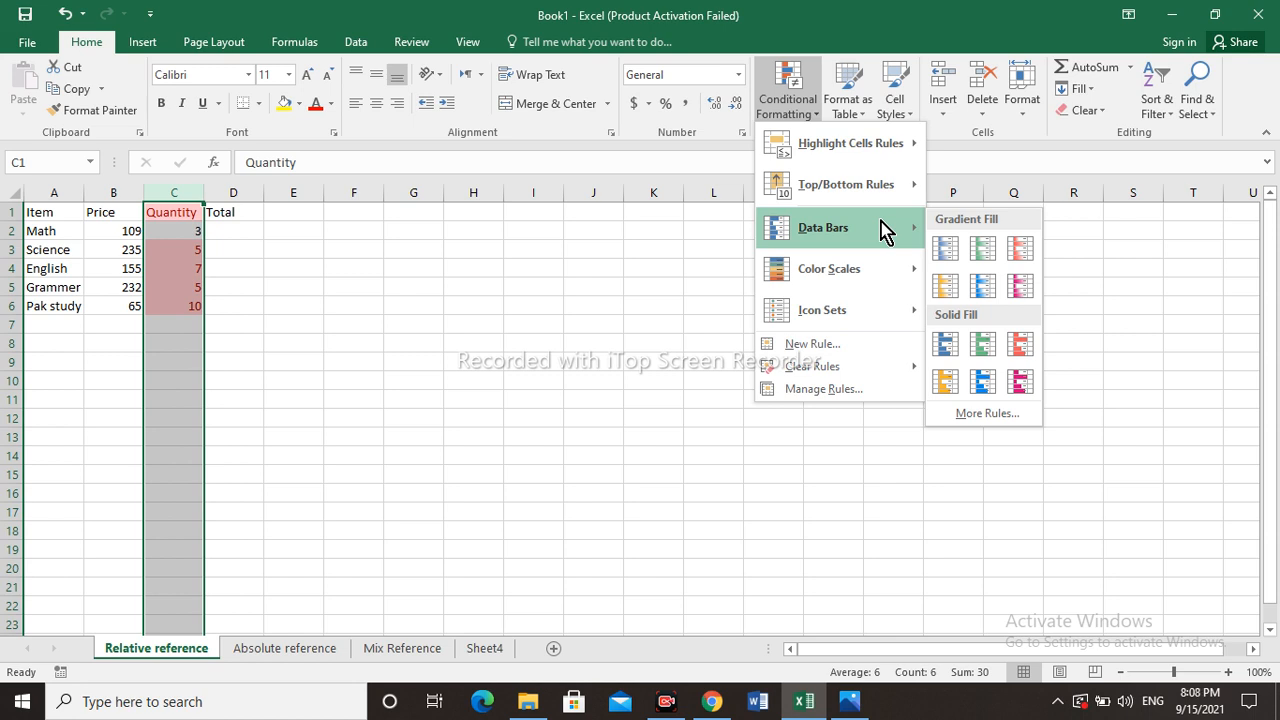
{"action": "mouse_move", "coordinate": [895, 270]}
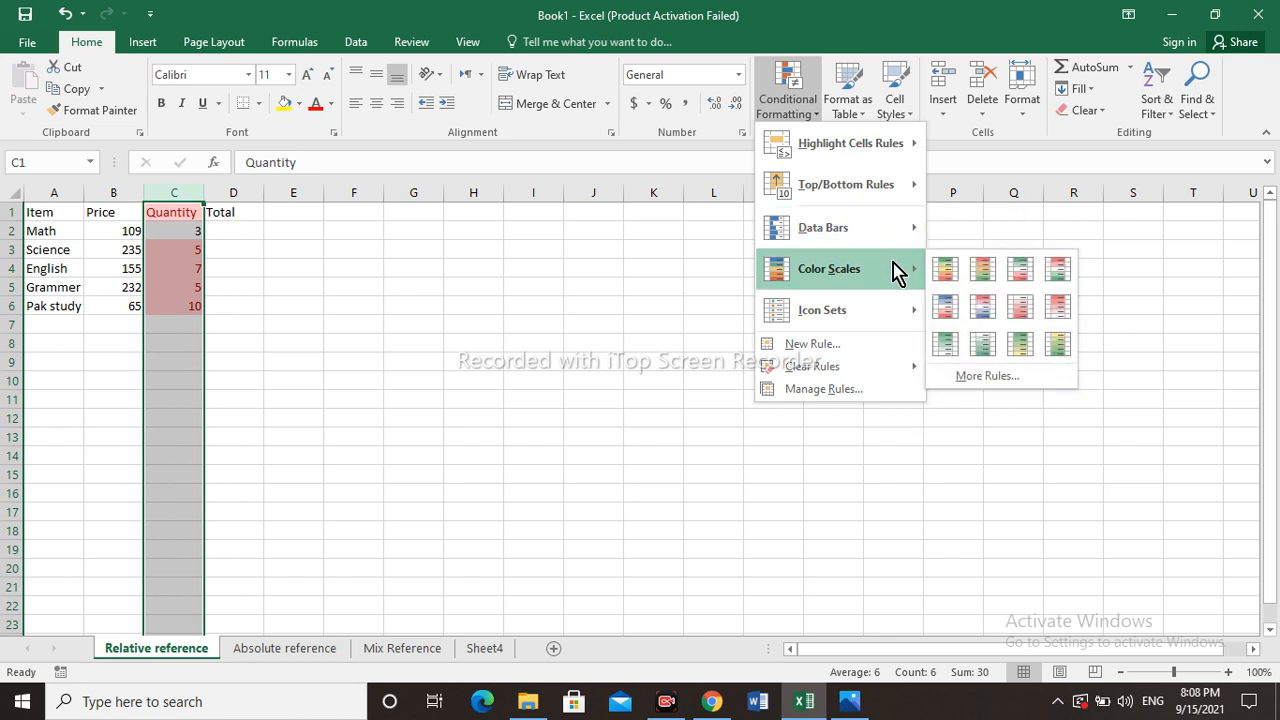
{"action": "mouse_move", "coordinate": [893, 316]}
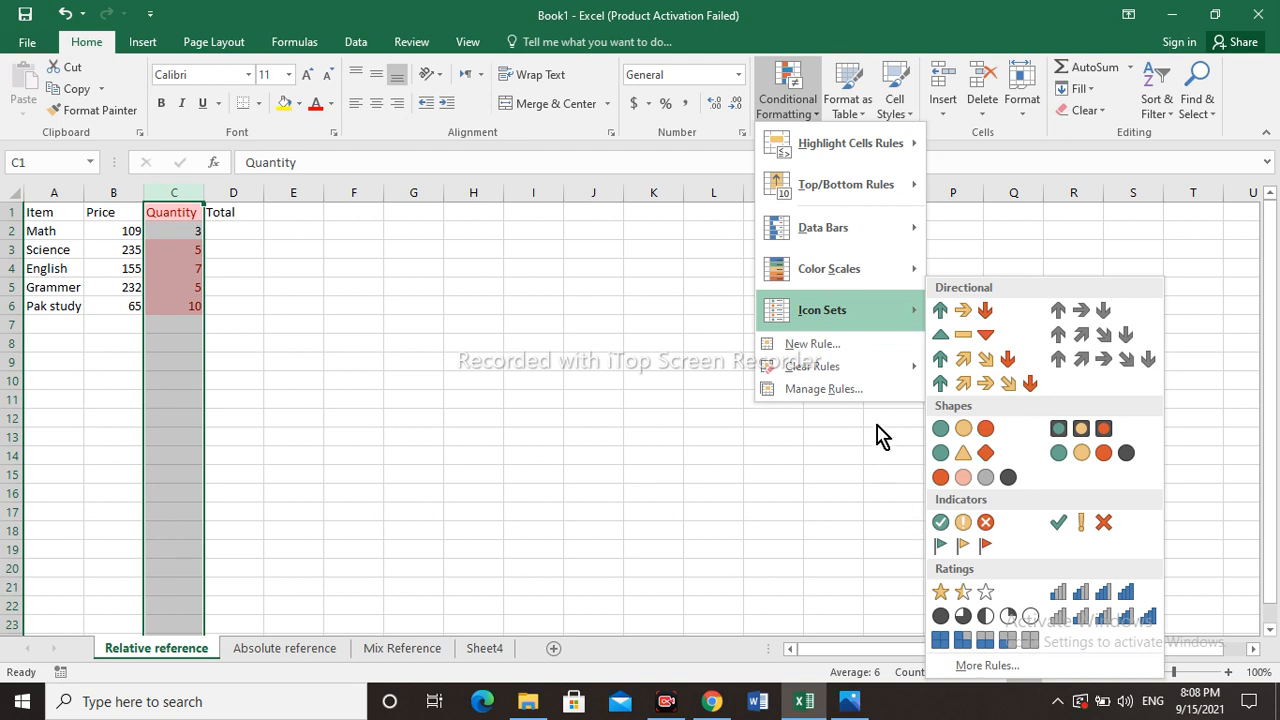
{"action": "left_click", "coordinate": [834, 352]}
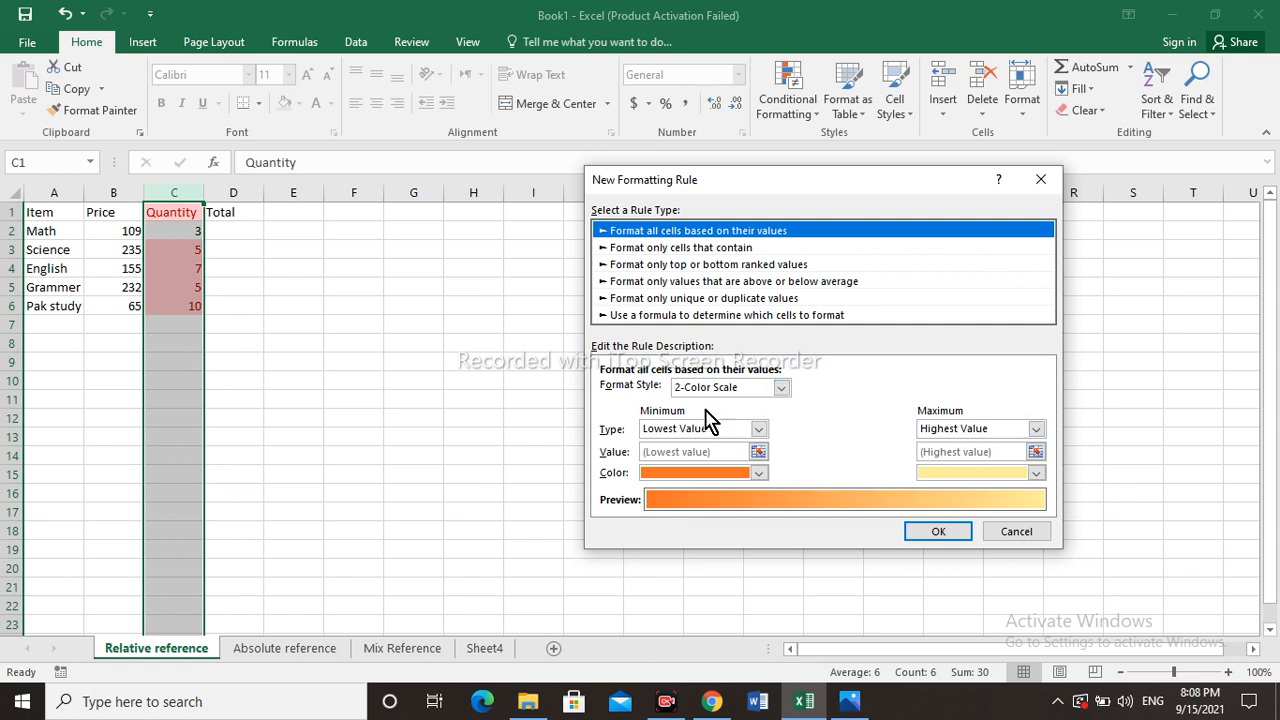
{"action": "left_click", "coordinate": [1041, 181]}
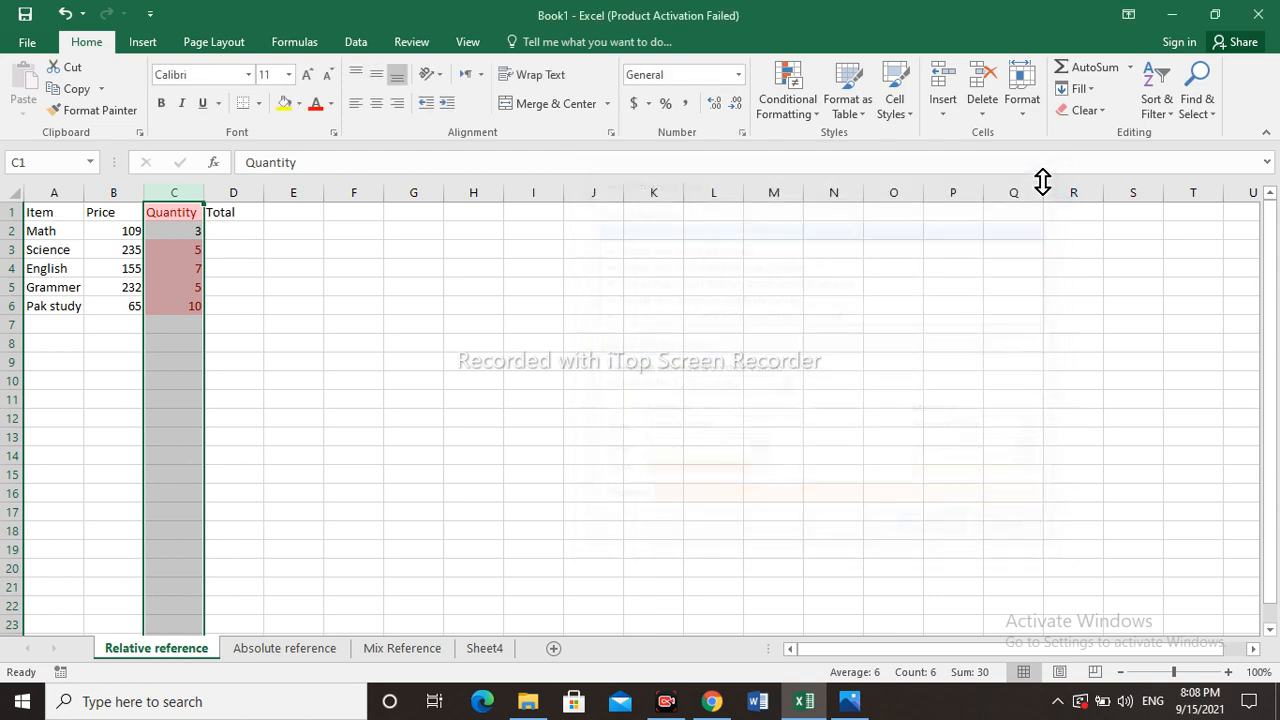
- Clear all conditional formatting rules from the entire sheet
{"action": "left_click", "coordinate": [821, 125]}
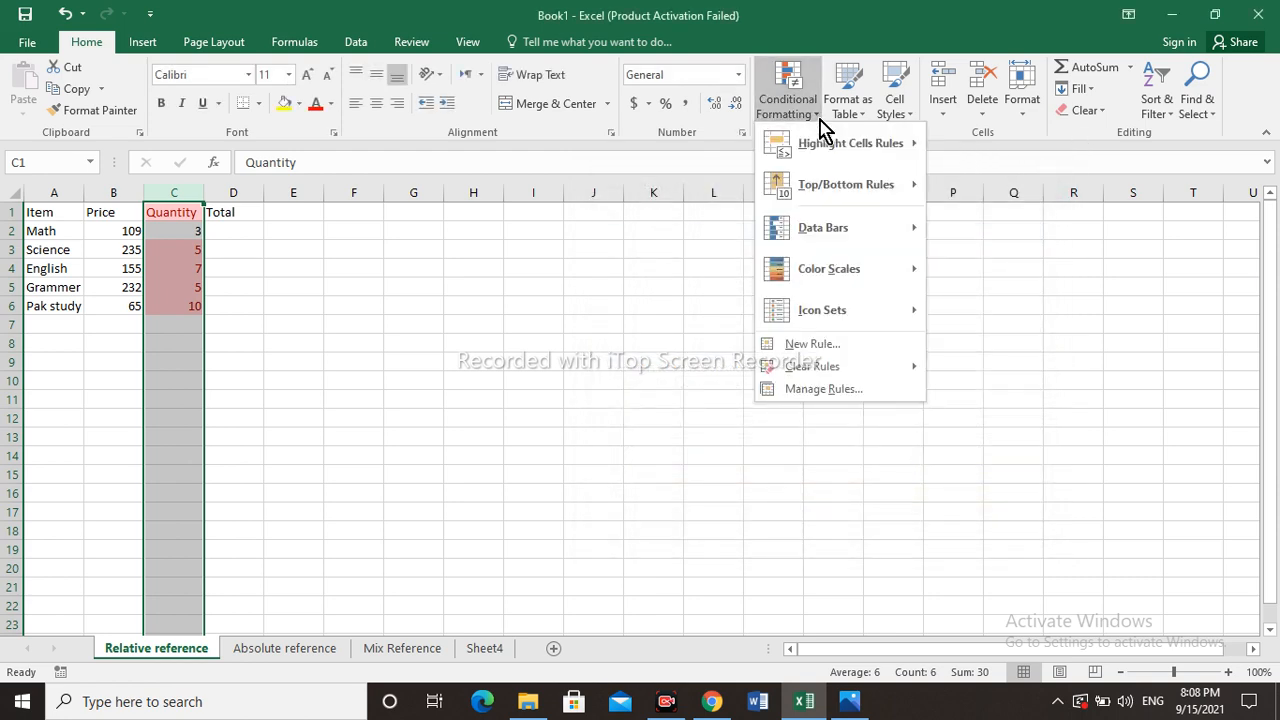
{"action": "mouse_move", "coordinate": [866, 372]}
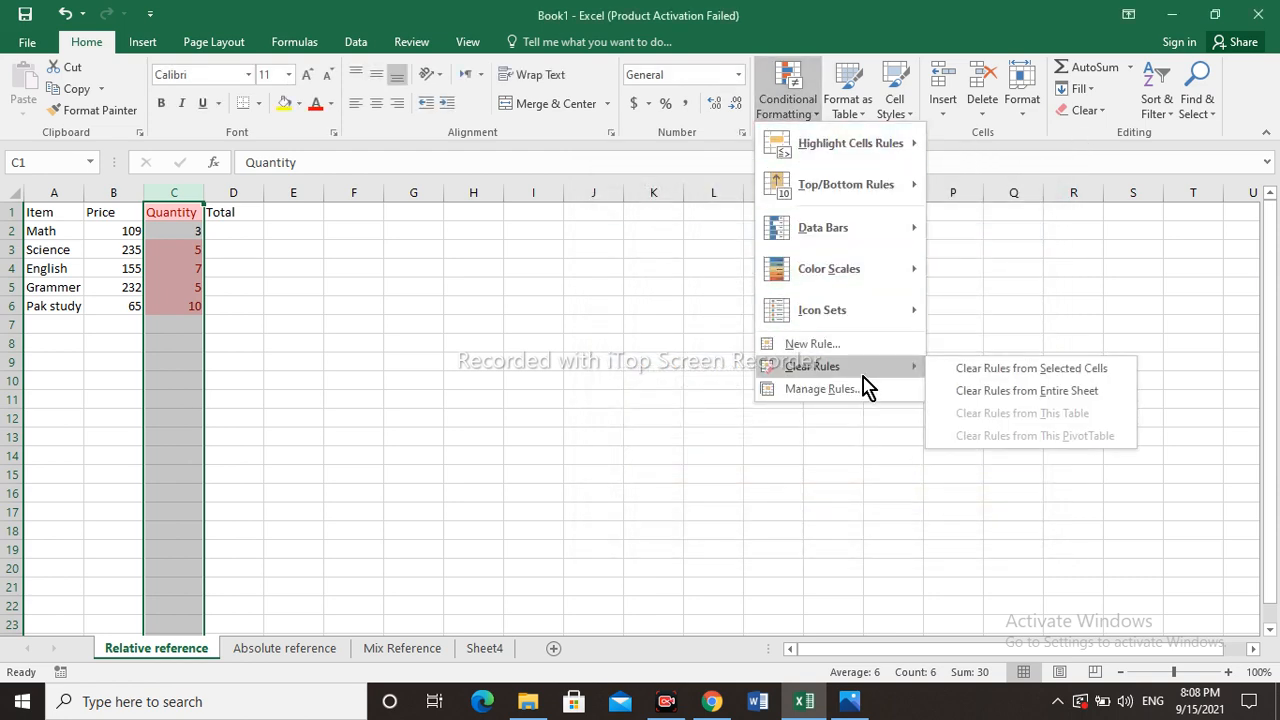
{"action": "left_click", "coordinate": [982, 392]}
{"action": "left_click", "coordinate": [536, 308]}
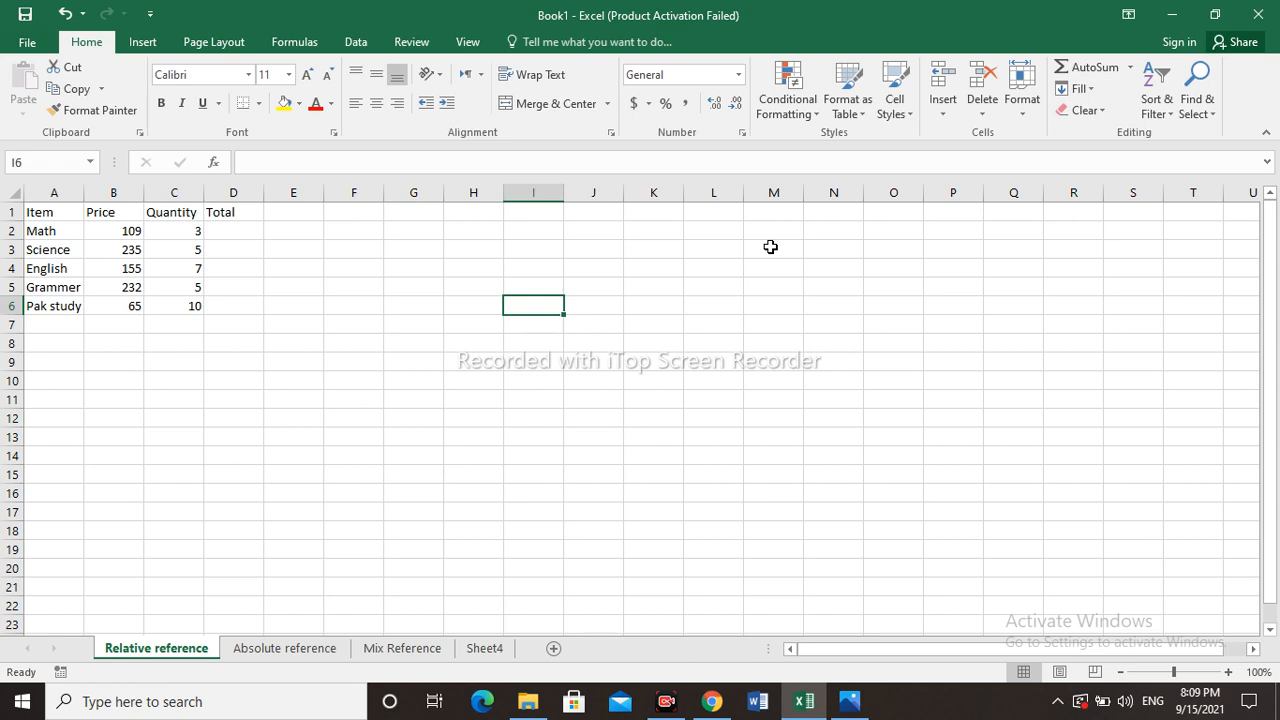
{"action": "left_click", "coordinate": [820, 124]}
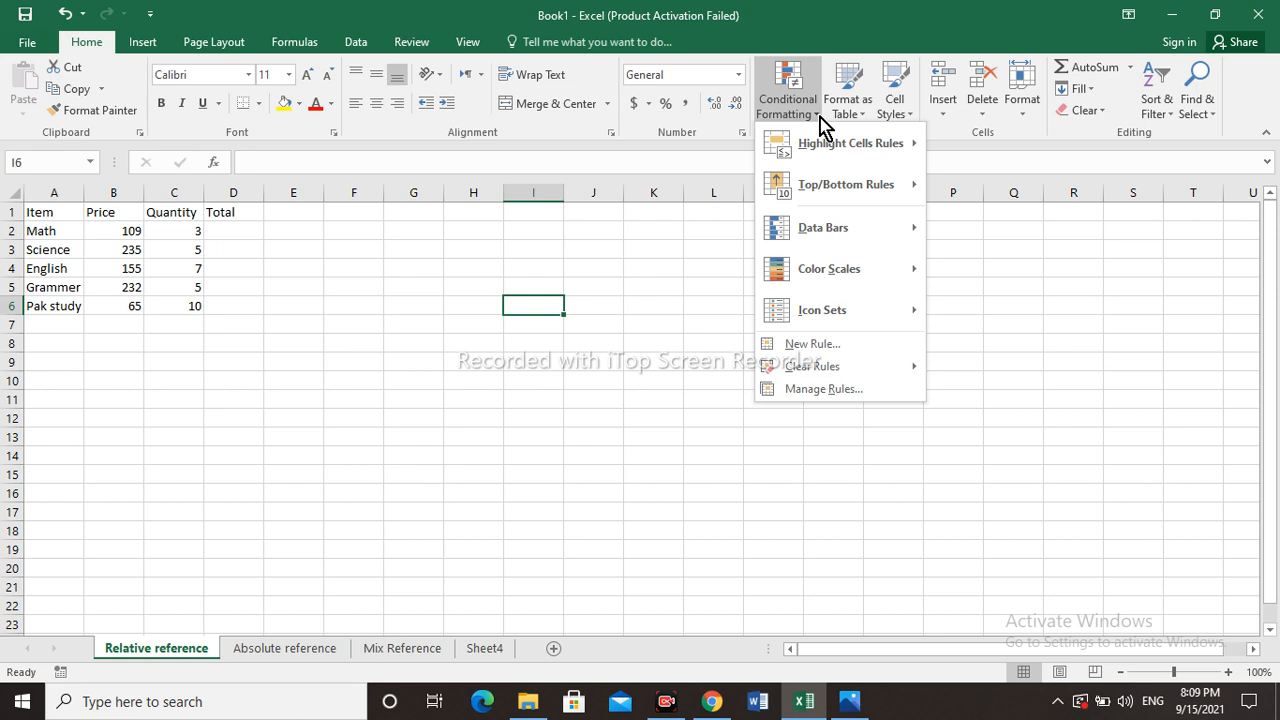
{"action": "mouse_move", "coordinate": [843, 155]}
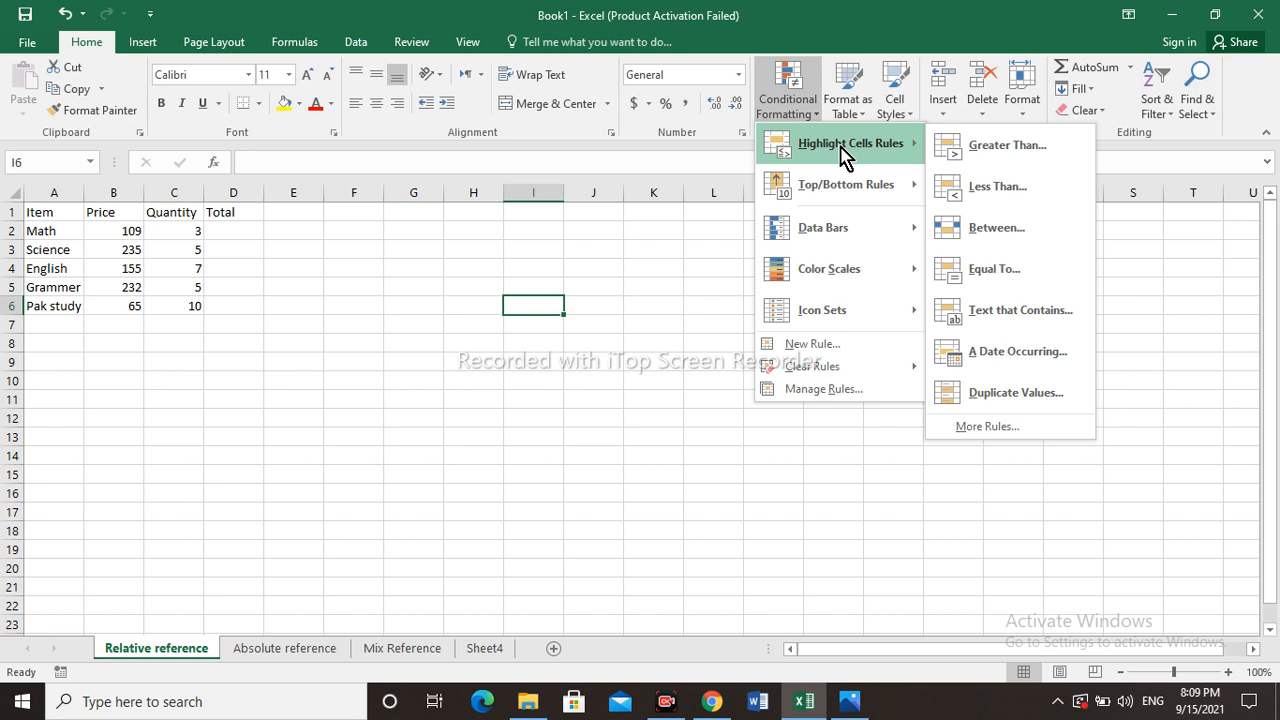
{"action": "left_click", "coordinate": [598, 310]}
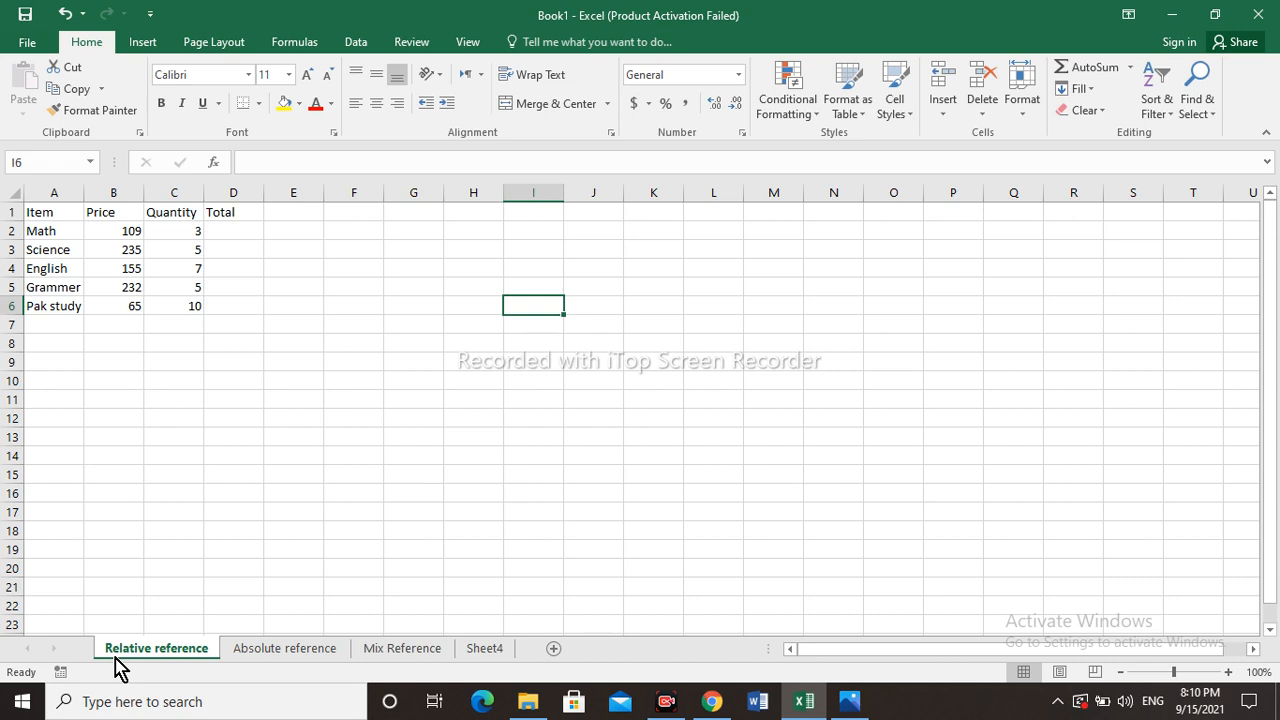
- Look through the Absolute reference and Mix Reference sheets, then return to the Relative reference sheet
{"action": "left_click", "coordinate": [275, 650]}
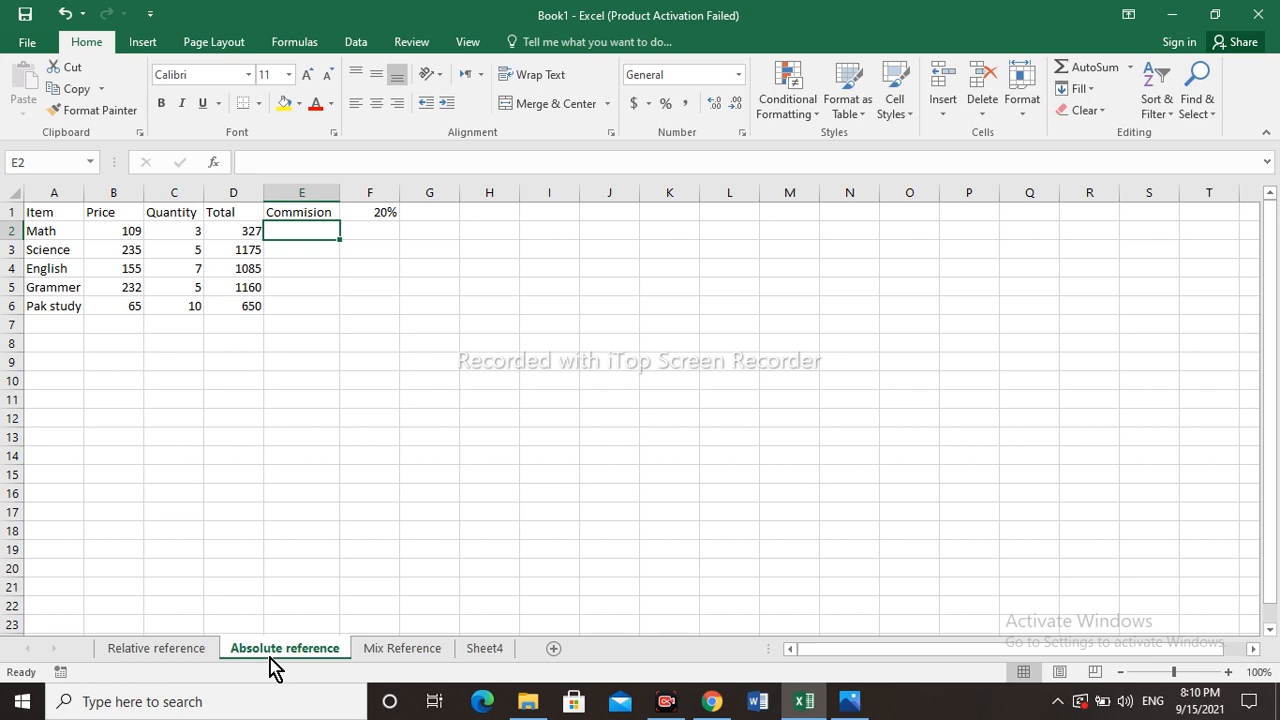
{"action": "left_click", "coordinate": [402, 662]}
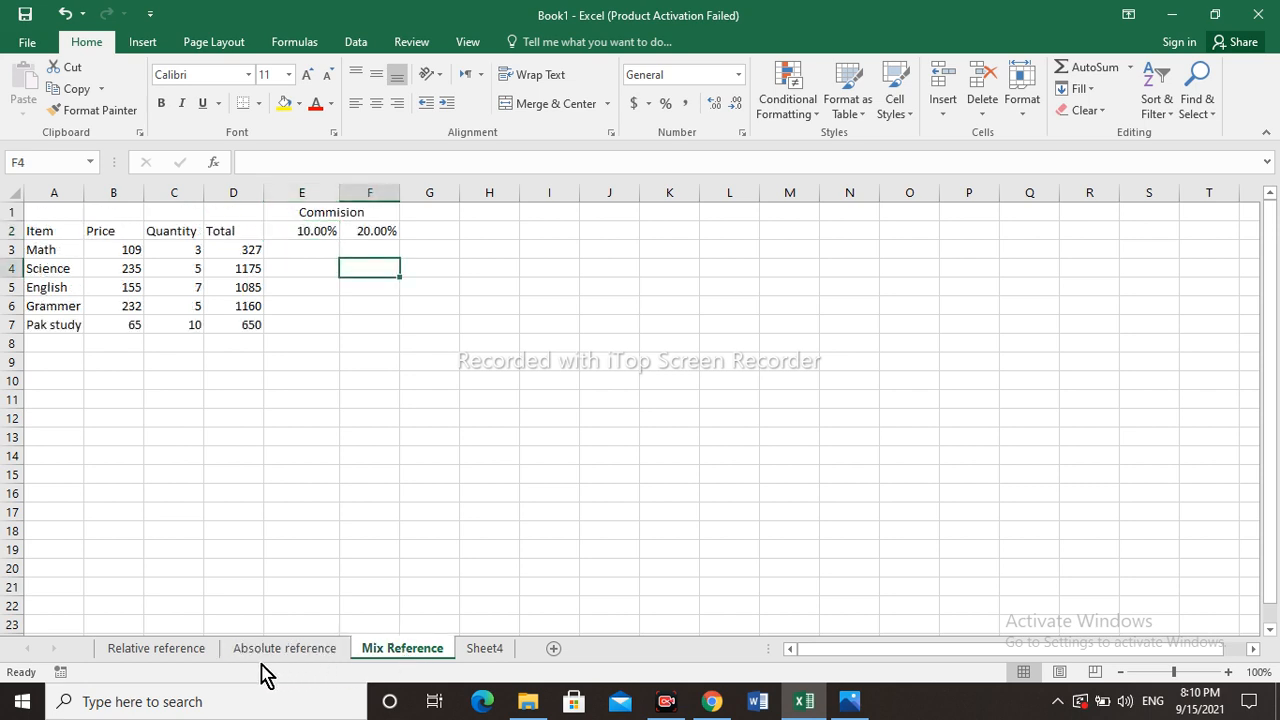
{"action": "left_click", "coordinate": [193, 660]}
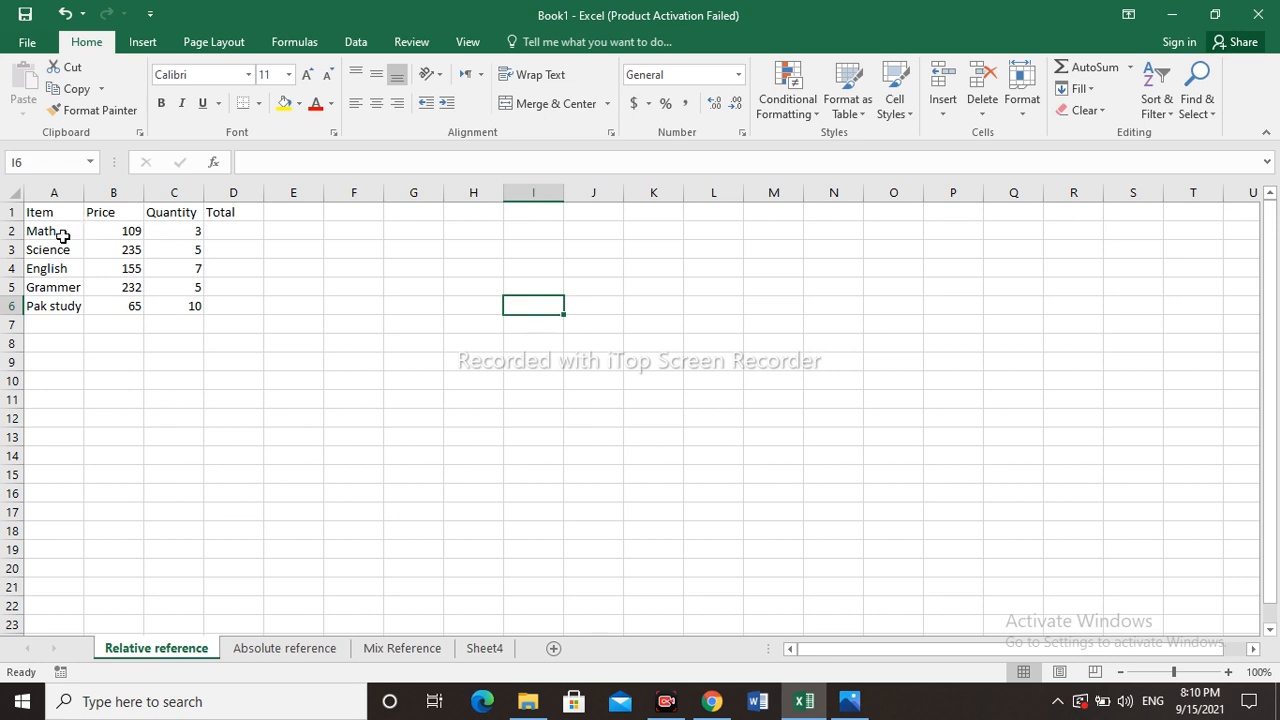
- Enlarge the font to 12 and make the header row A1:D1 bold
{"action": "left_click", "coordinate": [241, 212]}
{"action": "left_click_drag", "start_coordinate": [43, 212], "coordinate": [218, 212]}
{"action": "left_click", "coordinate": [307, 75]}
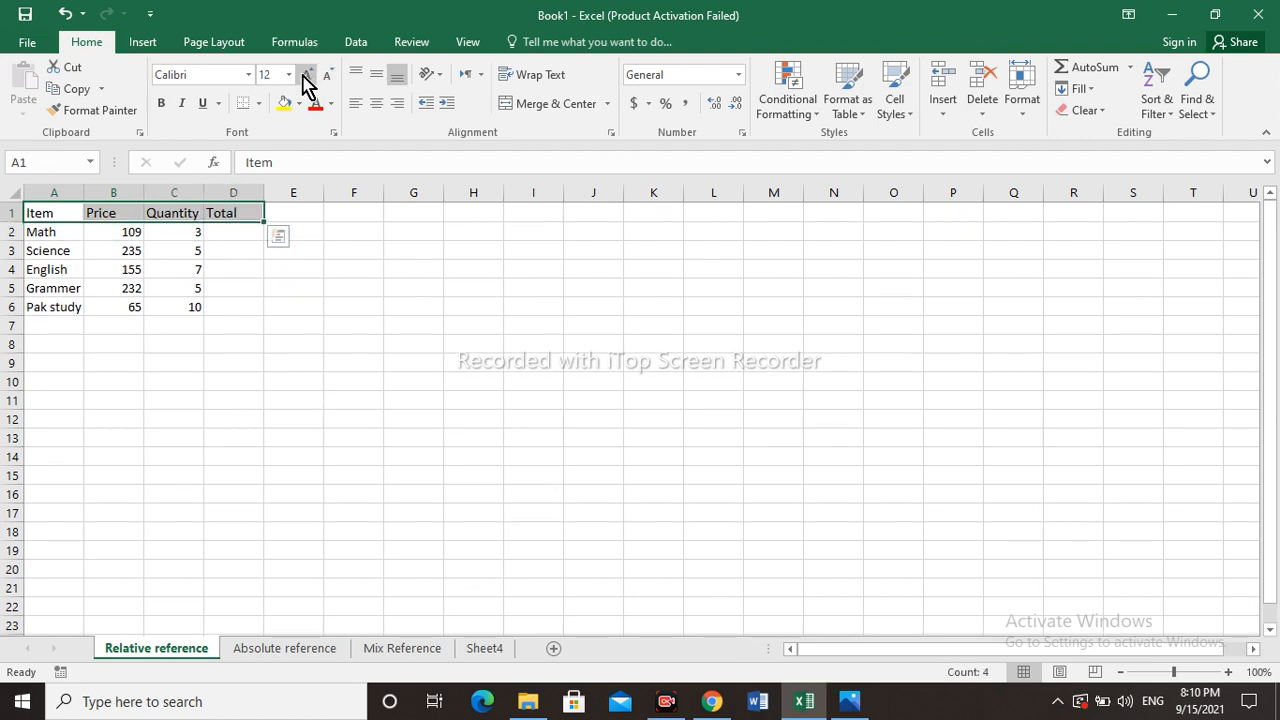
{"action": "left_click", "coordinate": [161, 103]}
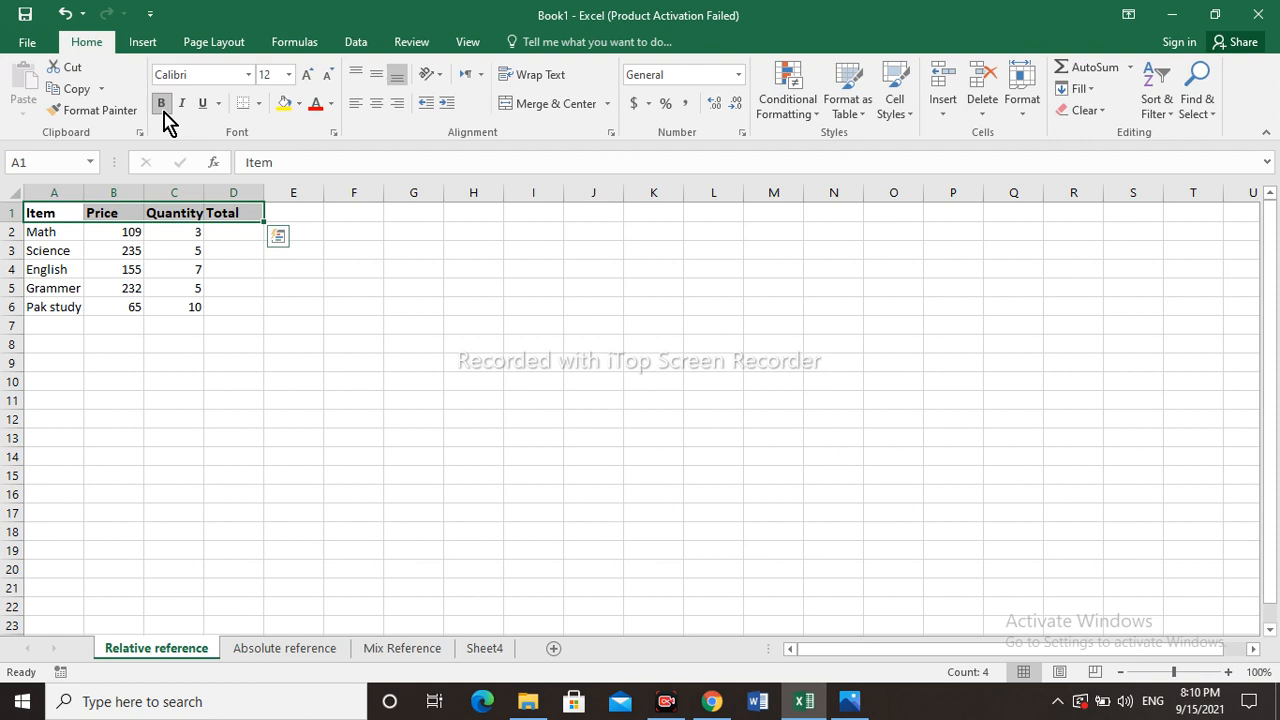
- Enter the formula =B2*C2 in Total cell D2
{"action": "left_click", "coordinate": [191, 255]}
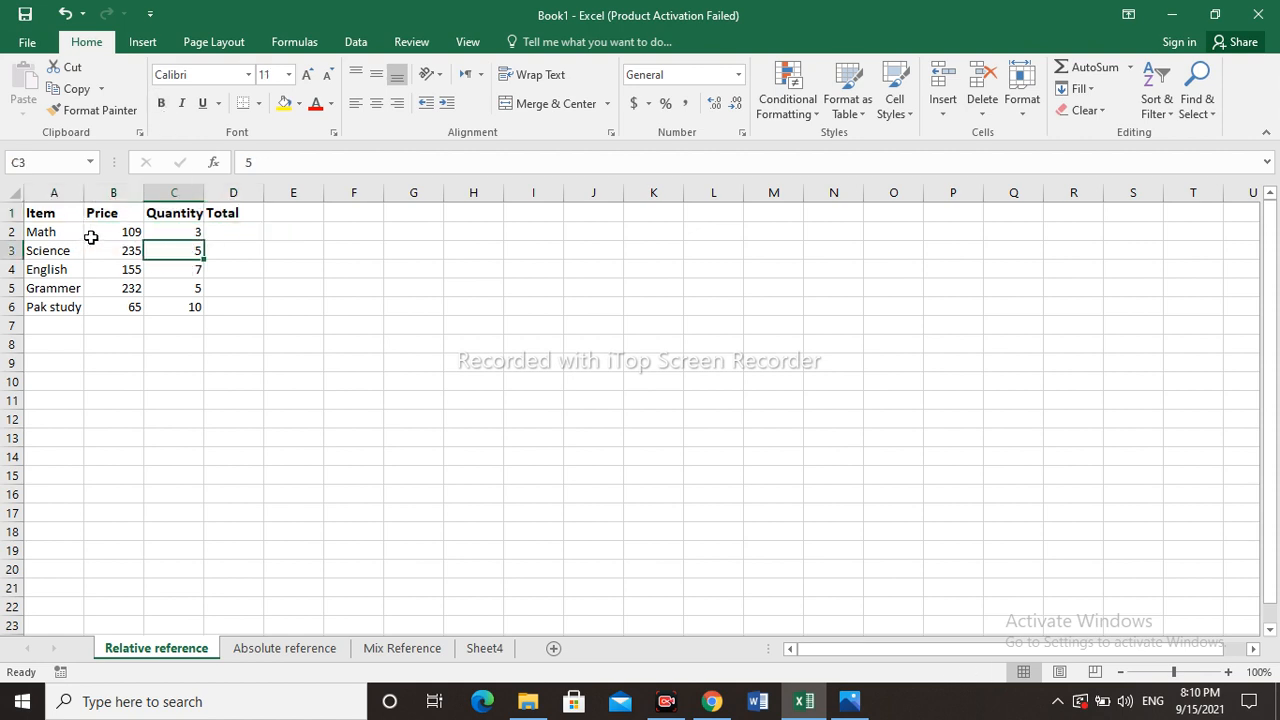
{"action": "left_click", "coordinate": [227, 233]}
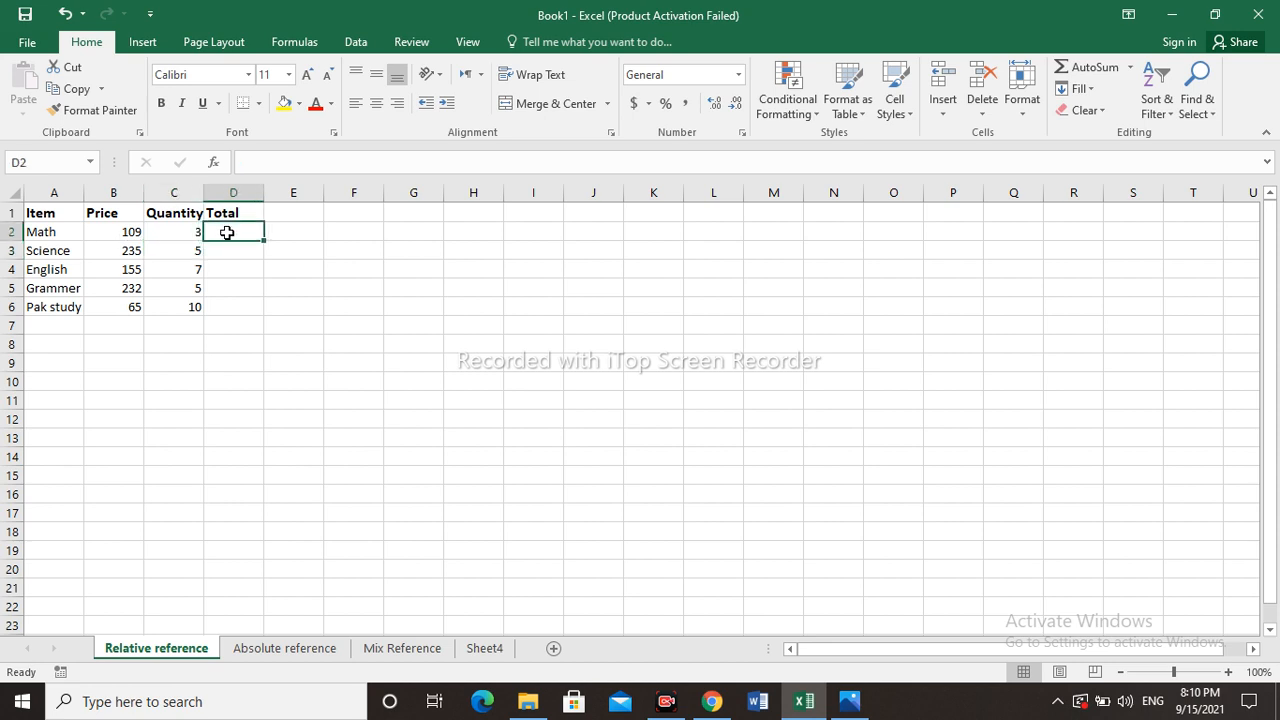
{"action": "type", "text": "="}
{"action": "left_click", "coordinate": [130, 233]}
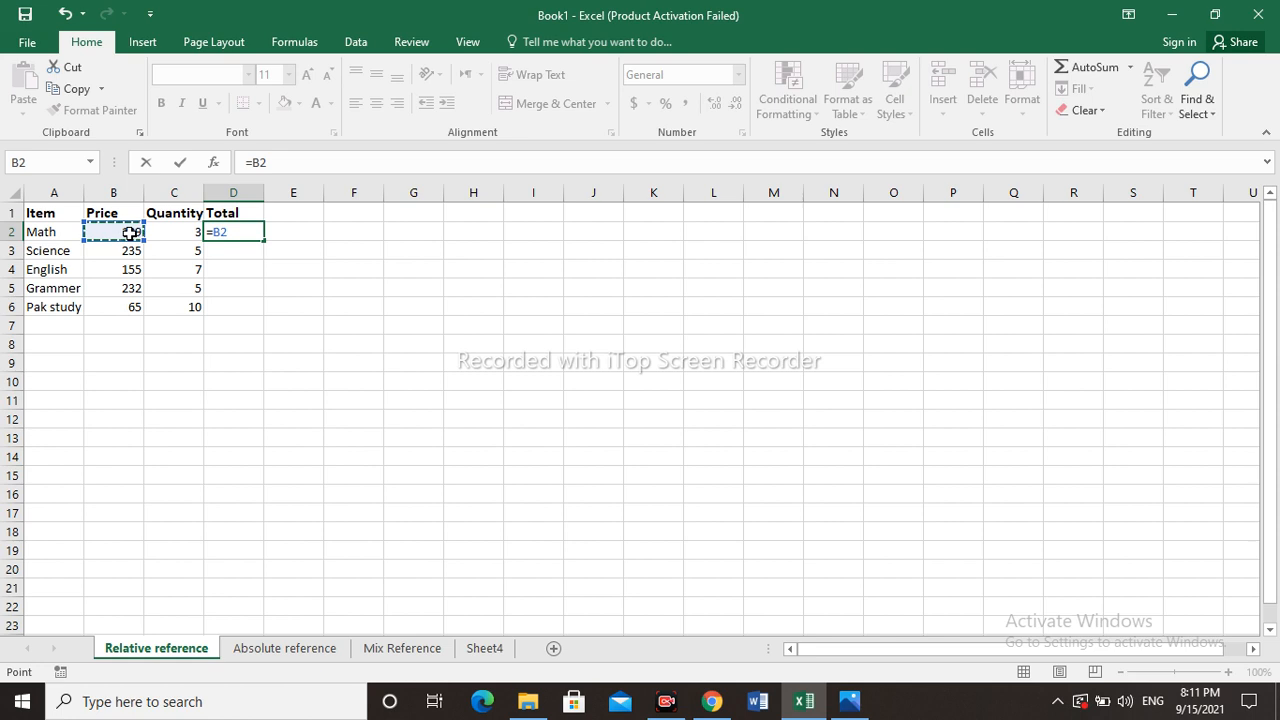
{"action": "type", "text": "*"}
{"action": "left_click", "coordinate": [172, 234]}
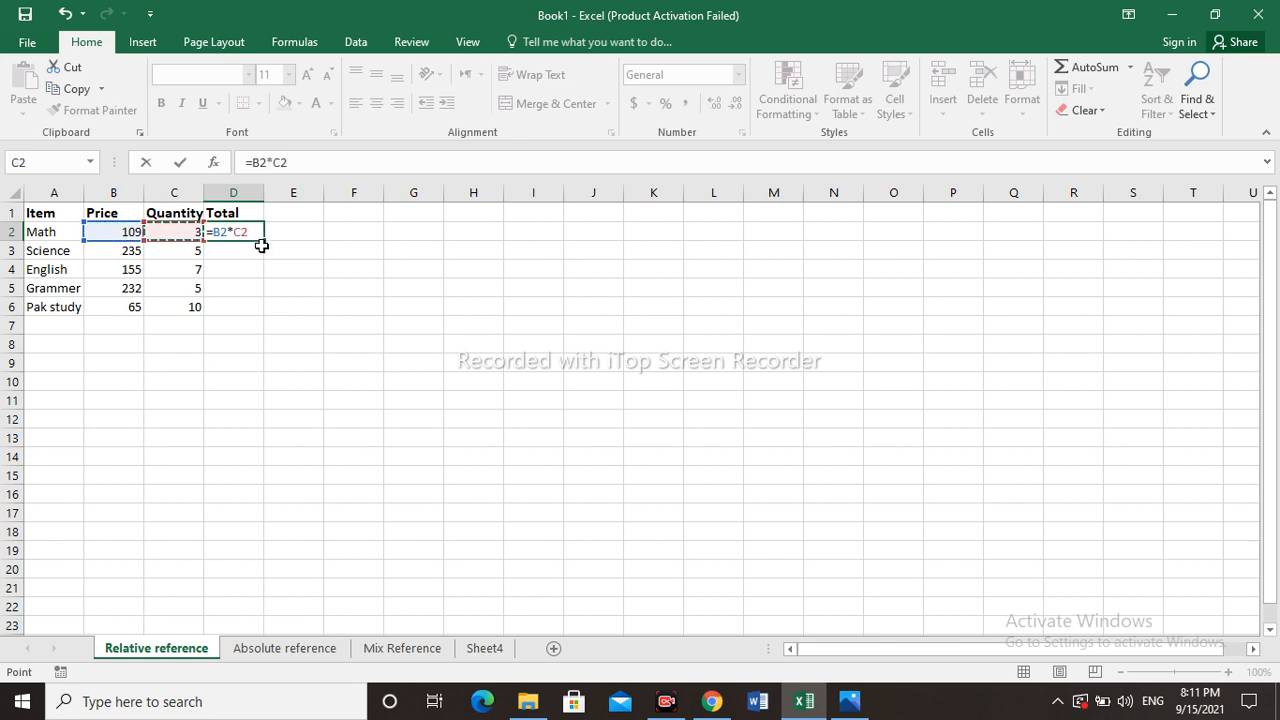
{"action": "key", "text": "Return"}
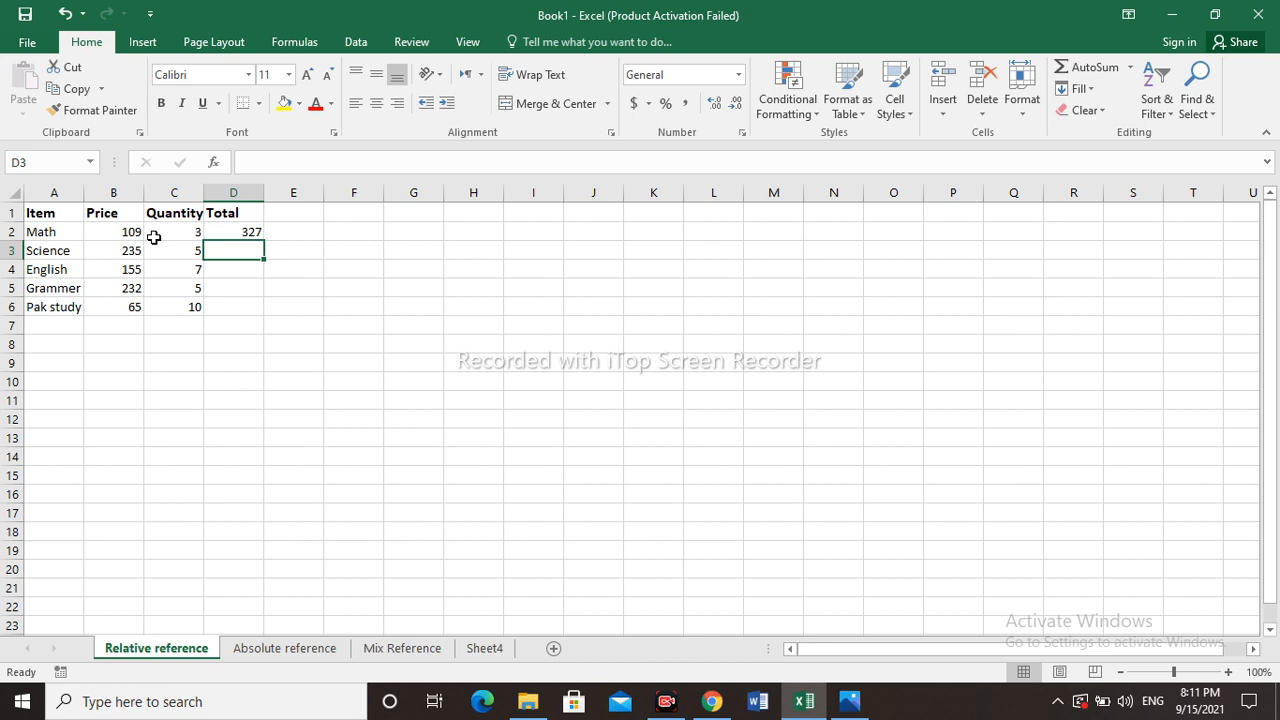
- Fill the D2 formula down through D6
{"action": "left_click", "coordinate": [234, 232]}
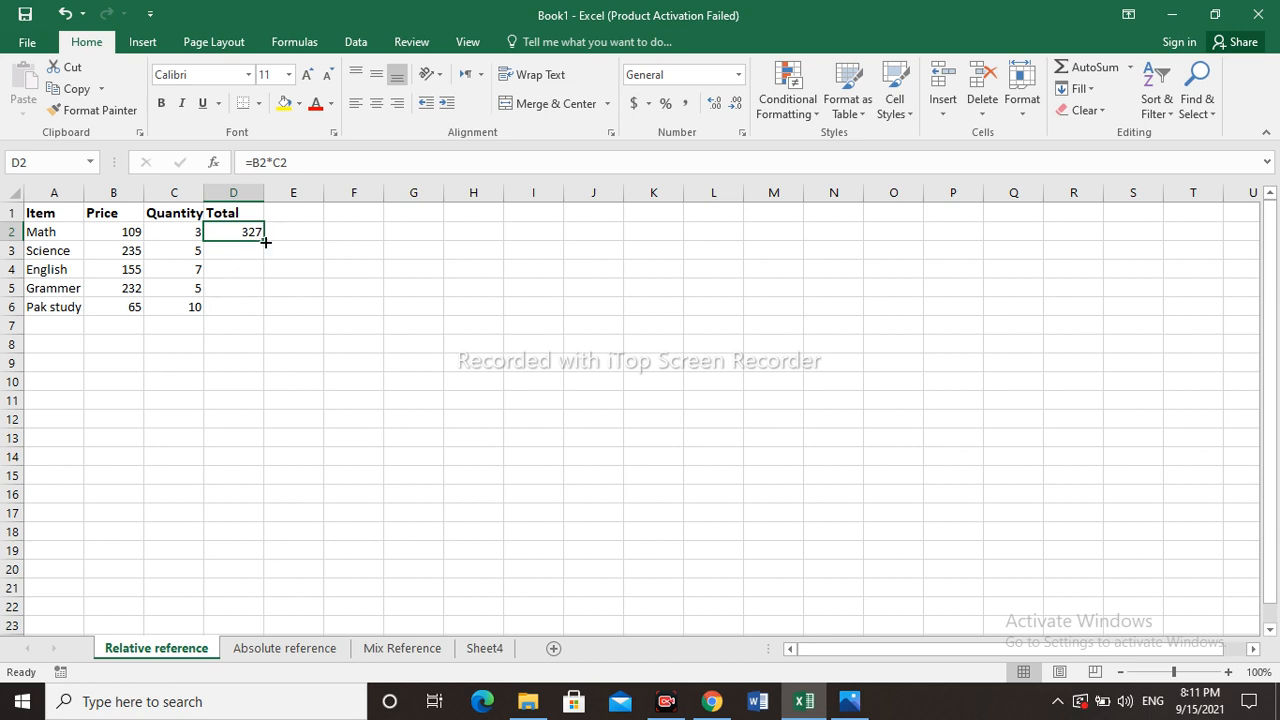
{"action": "left_click_drag", "start_coordinate": [264, 240], "coordinate": [267, 315]}
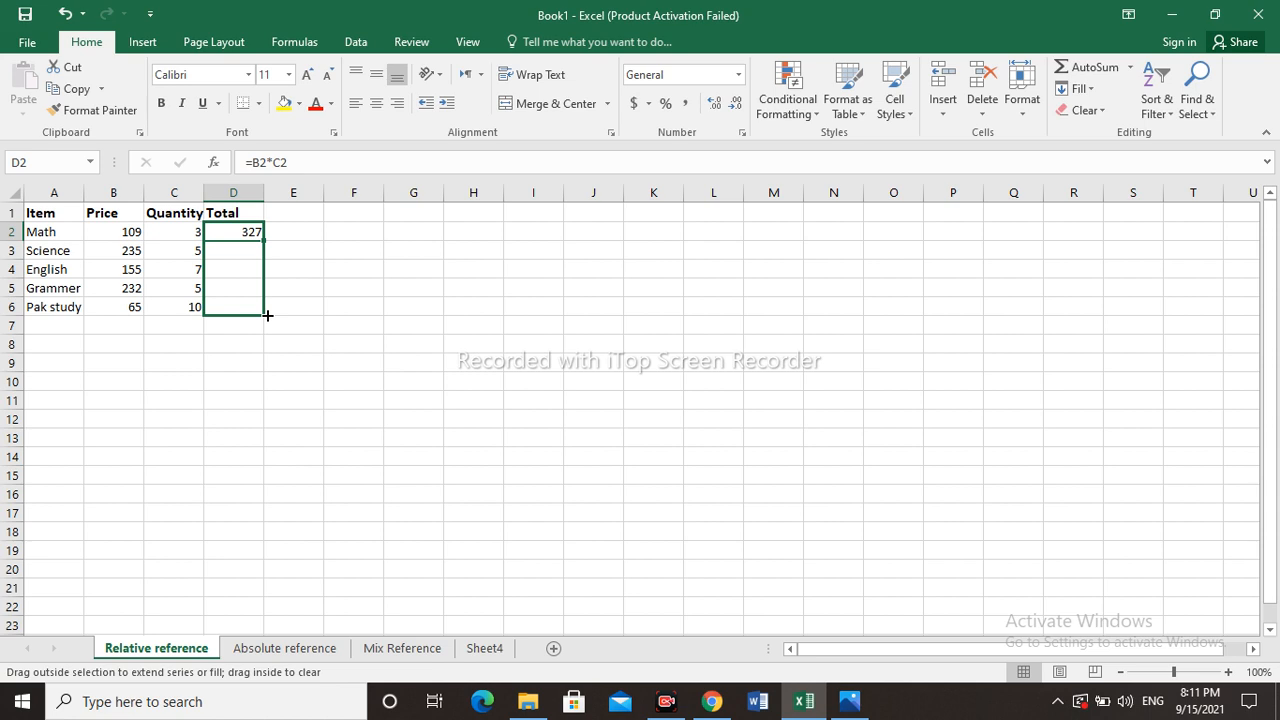
{"action": "left_click_drag", "start_coordinate": [267, 315], "coordinate": [267, 315]}
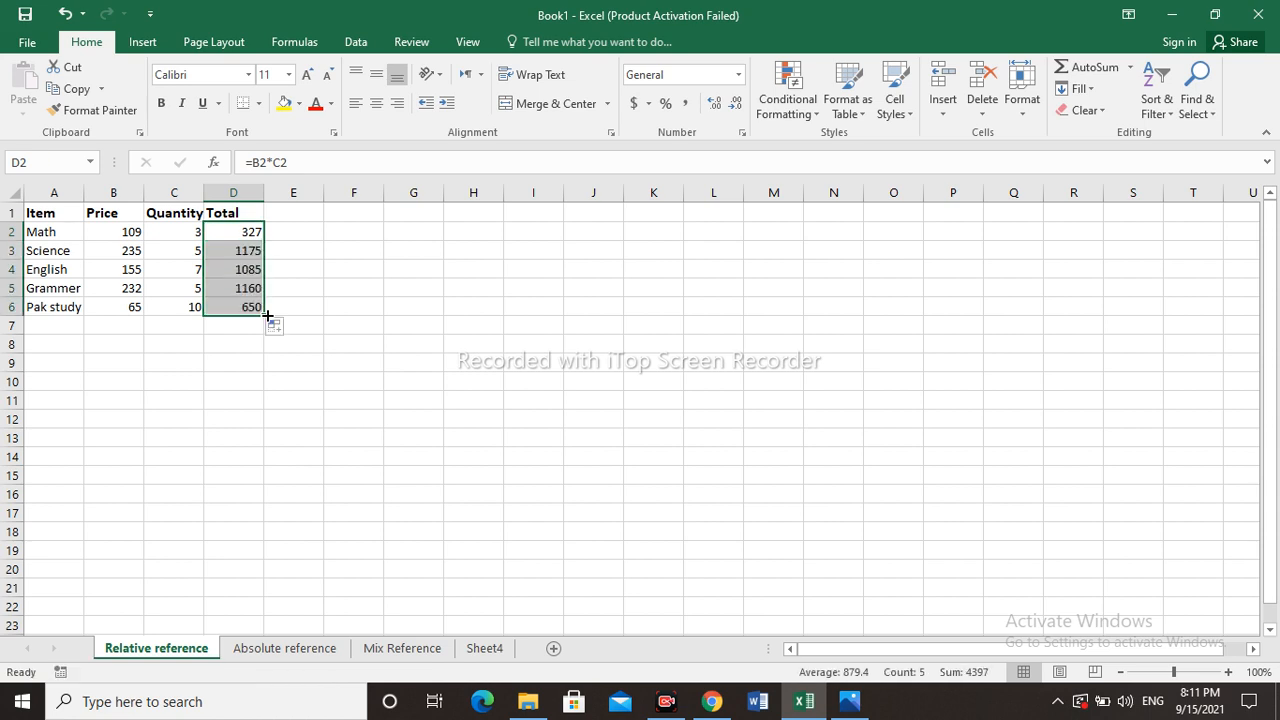
- Inspect the copied formulas in cells D4 and D2
{"action": "left_click", "coordinate": [223, 269]}
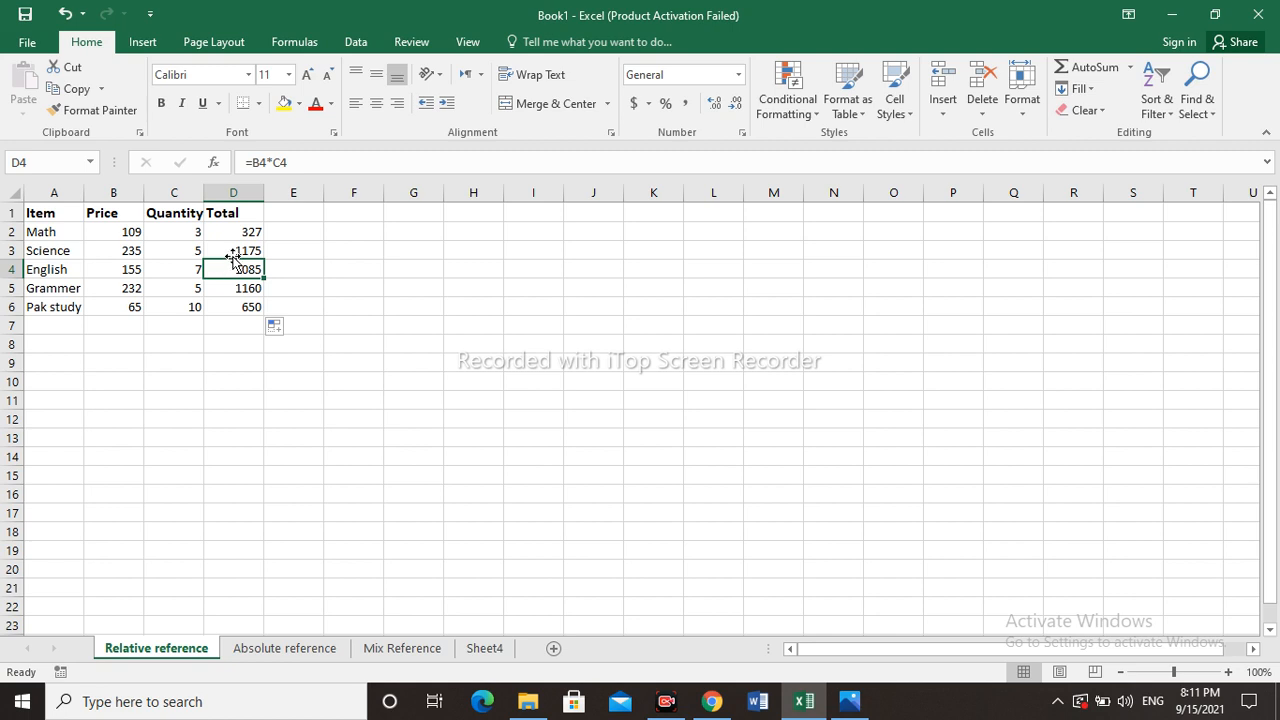
{"action": "left_click", "coordinate": [247, 231]}
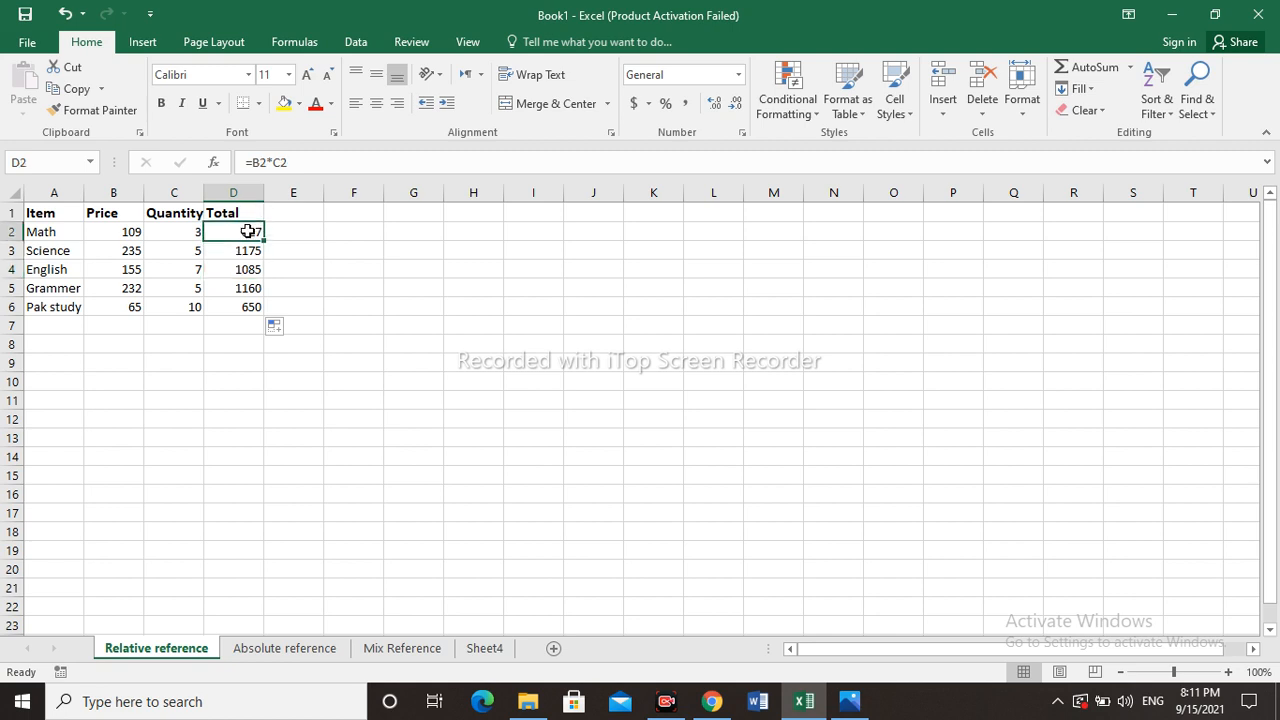
{"action": "double_click", "coordinate": [247, 231]}
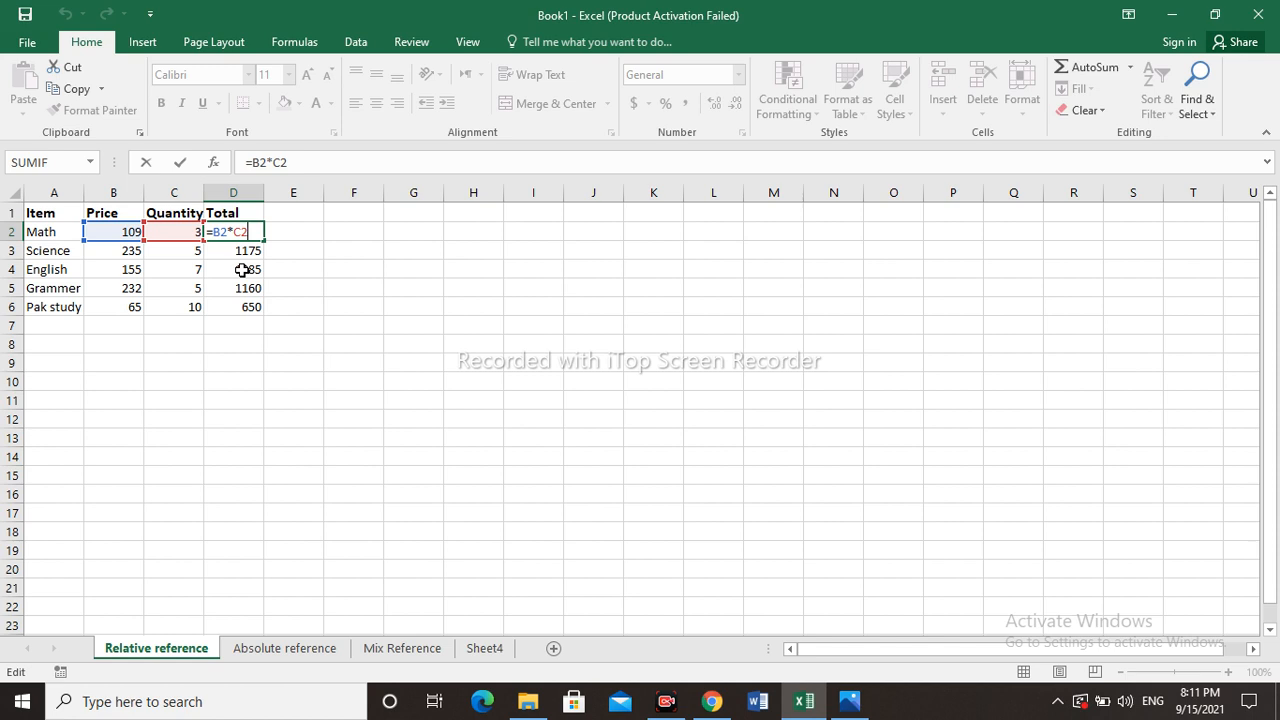
{"action": "key", "text": "Return"}
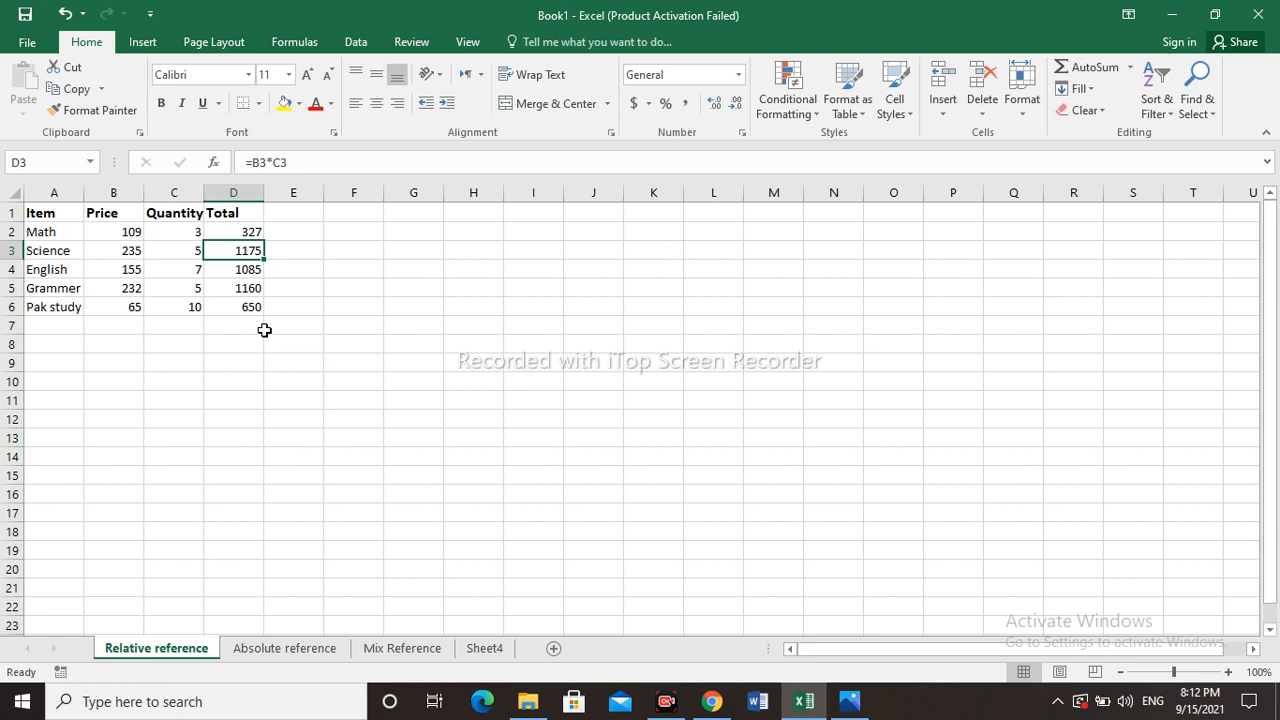
- Inspect the copied Total formulas in cells D3 and D6
{"action": "double_click", "coordinate": [245, 250]}
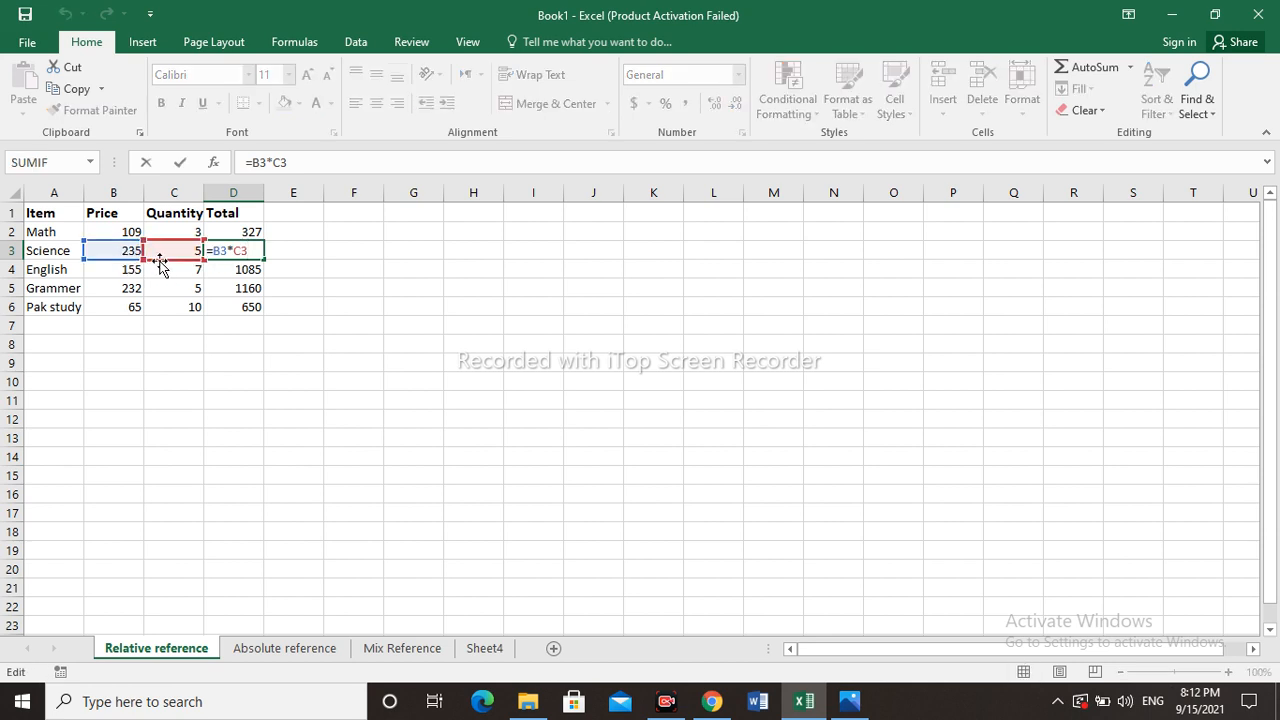
{"action": "left_click", "coordinate": [248, 289]}
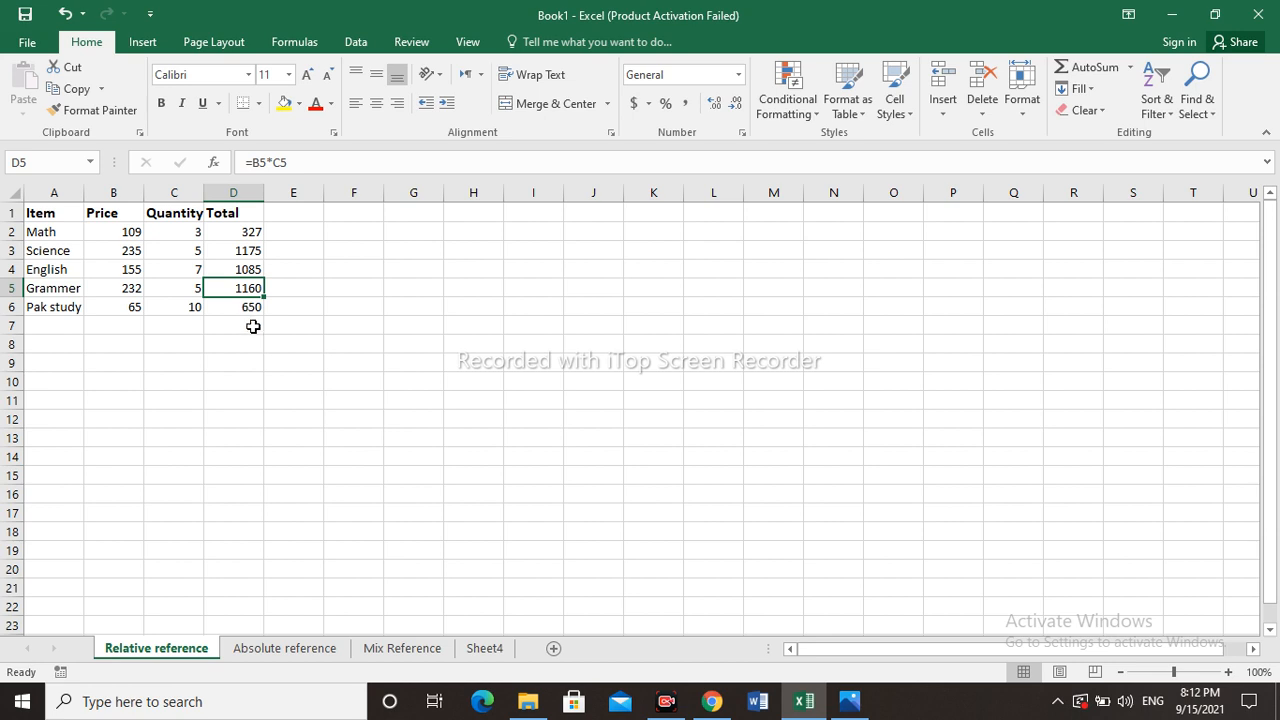
{"action": "left_click", "coordinate": [247, 309]}
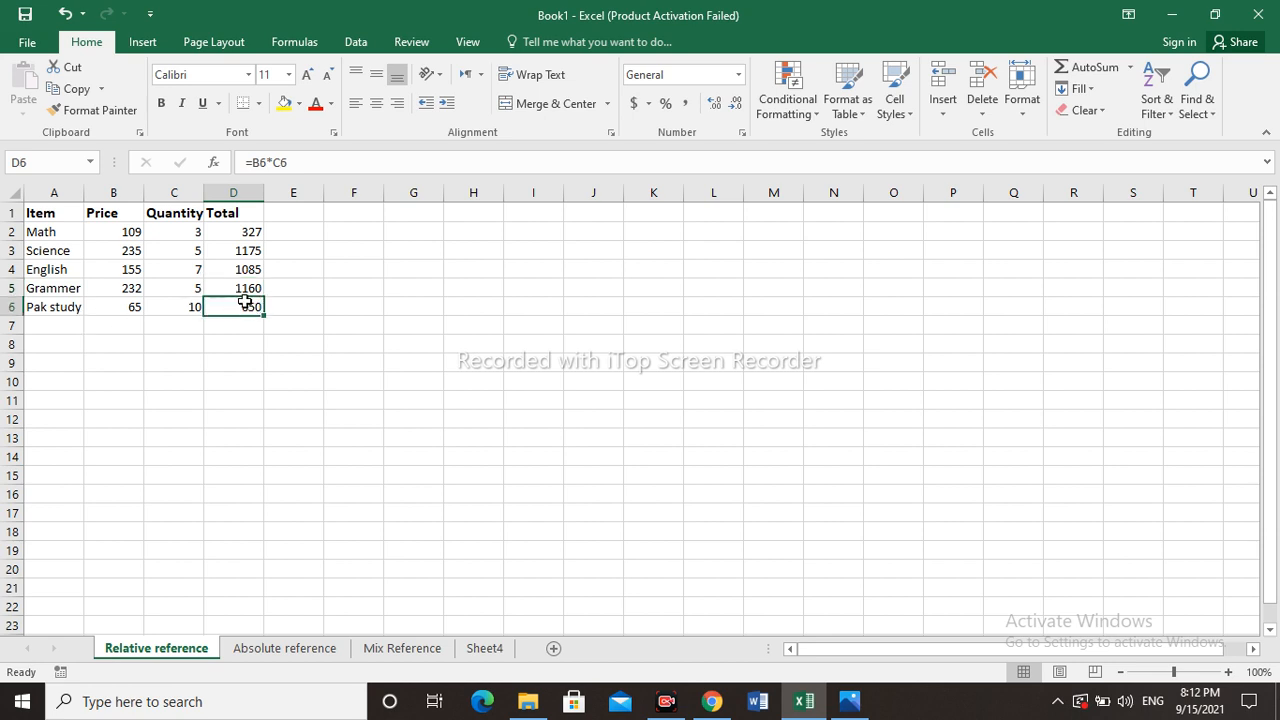
{"action": "double_click", "coordinate": [245, 308]}
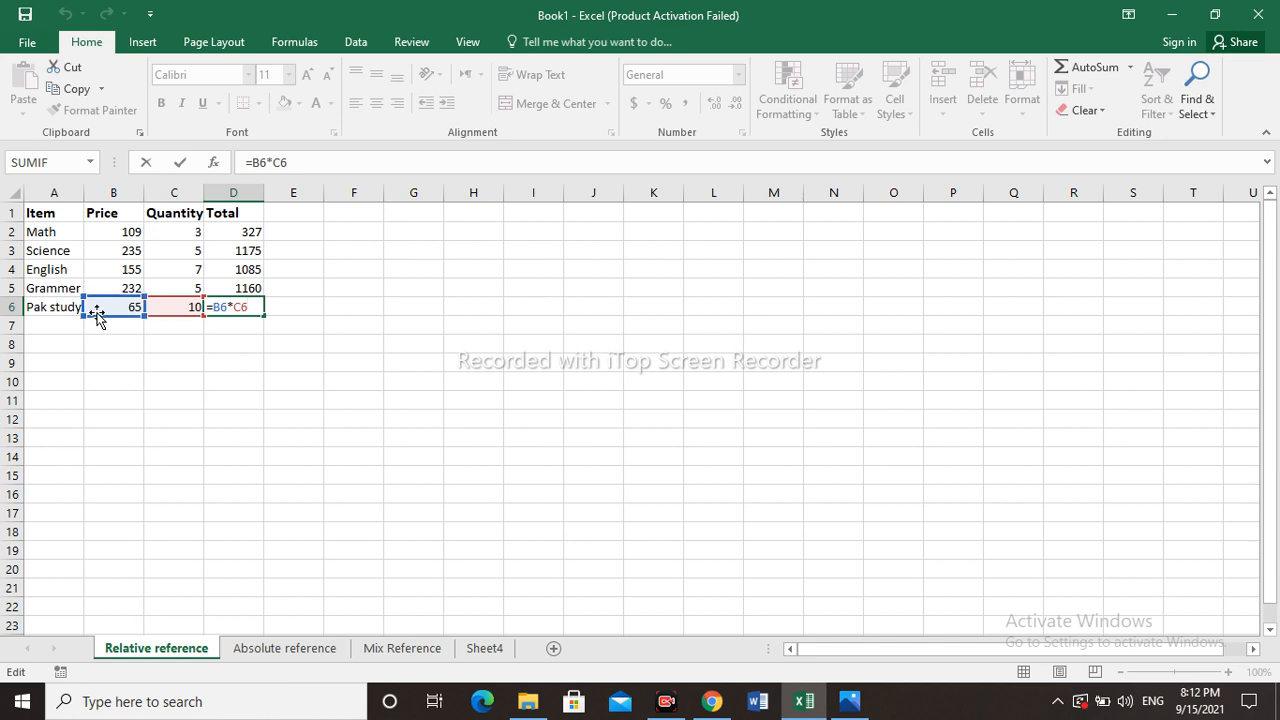
{"action": "left_click", "coordinate": [268, 288]}
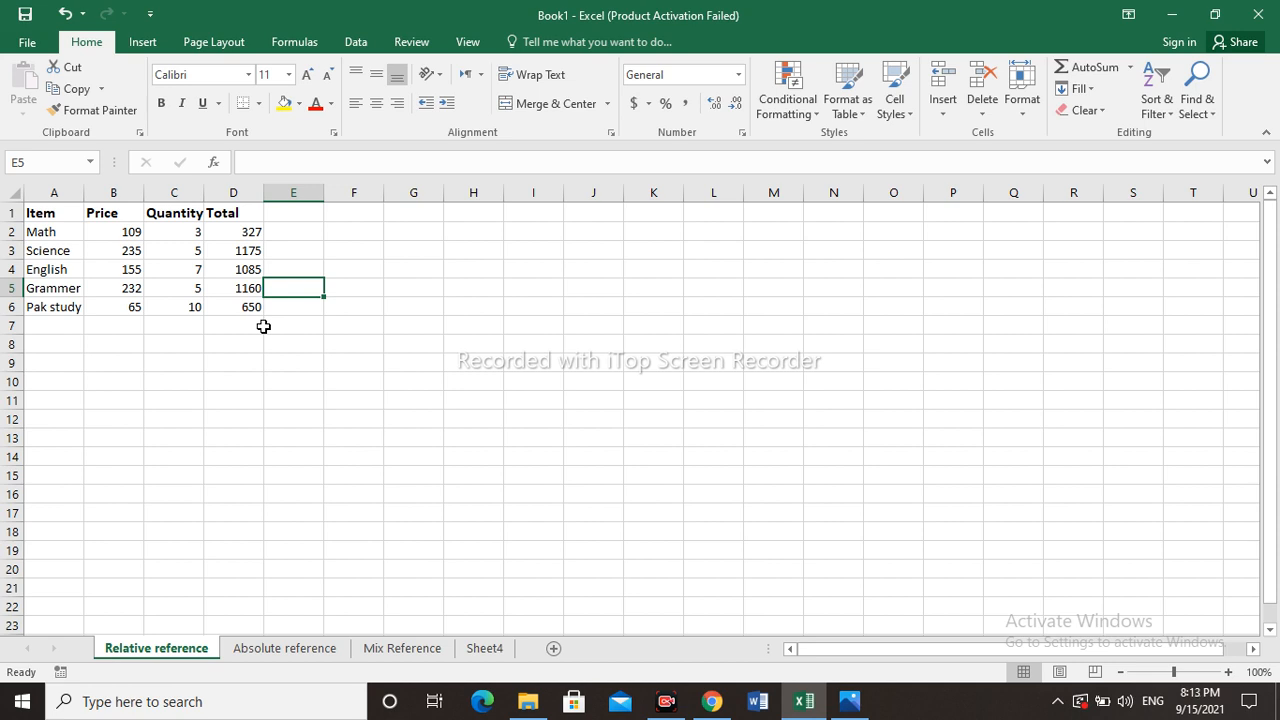
- On the Absolute reference sheet, enter the formula =D2*F1 in Commision cell E2
{"action": "left_click", "coordinate": [285, 650]}
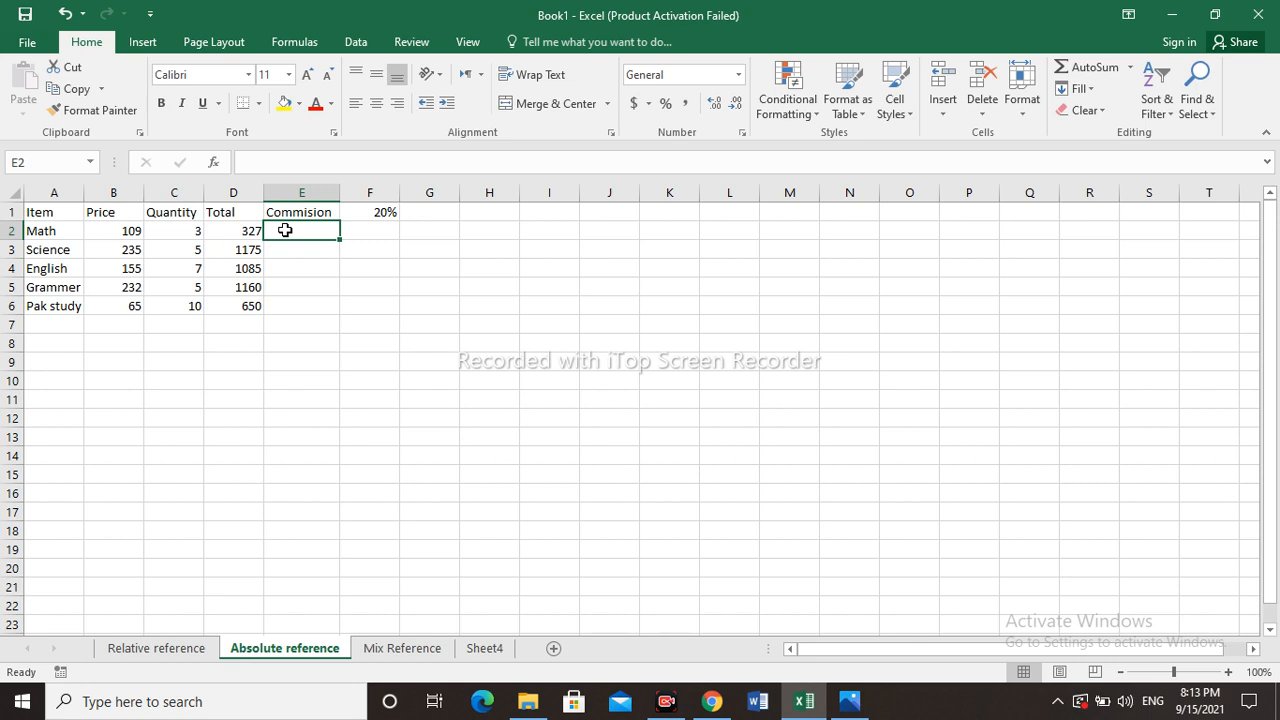
{"action": "type", "text": "="}
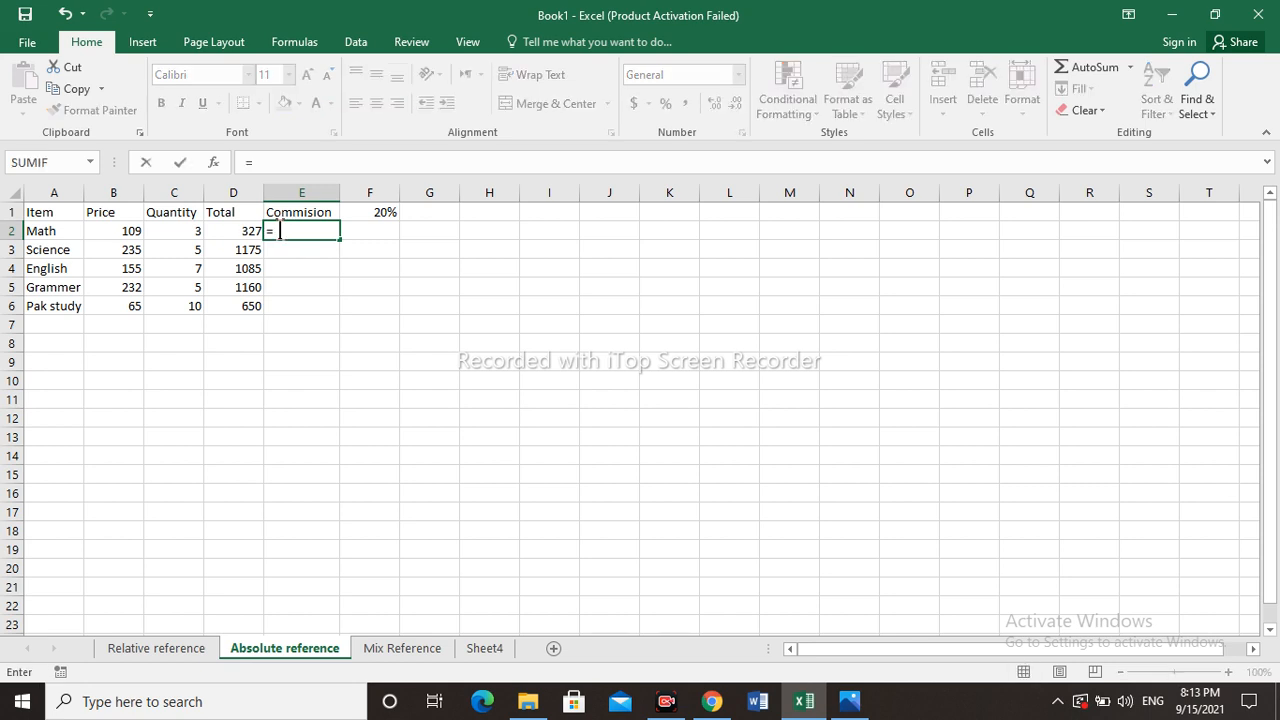
{"action": "left_click", "coordinate": [244, 233]}
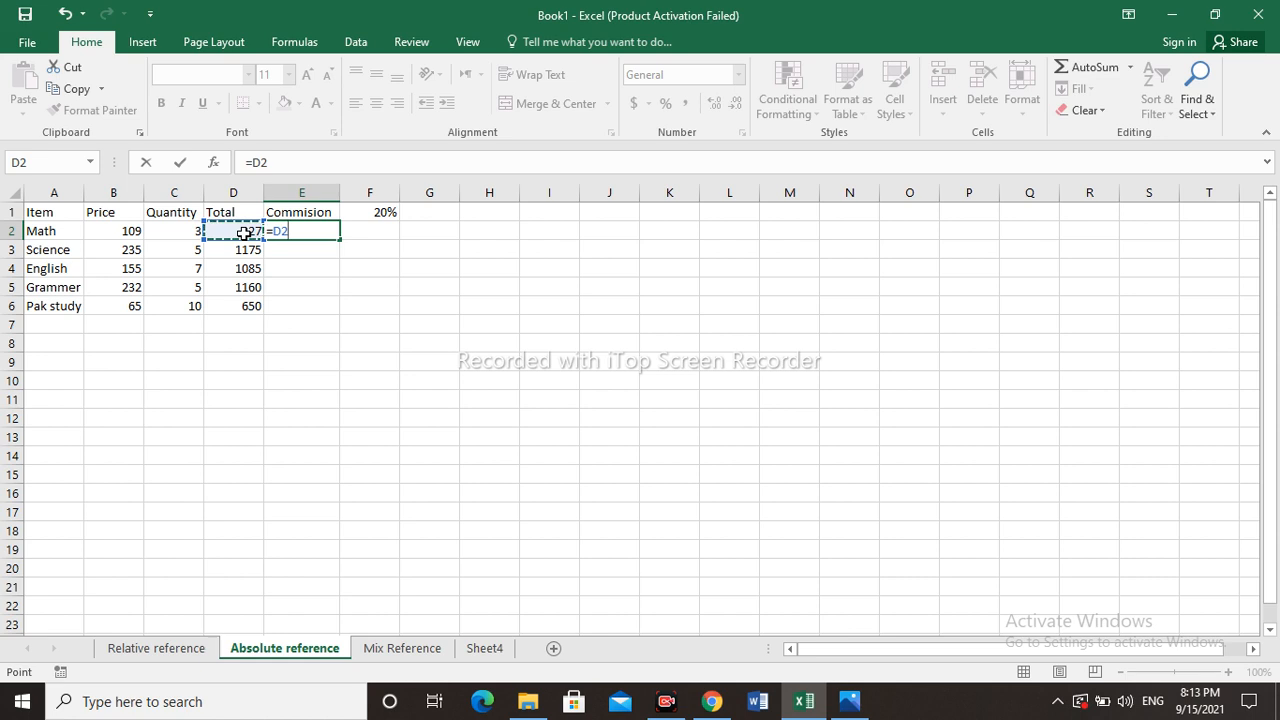
{"action": "type", "text": "*"}
{"action": "left_click", "coordinate": [383, 213]}
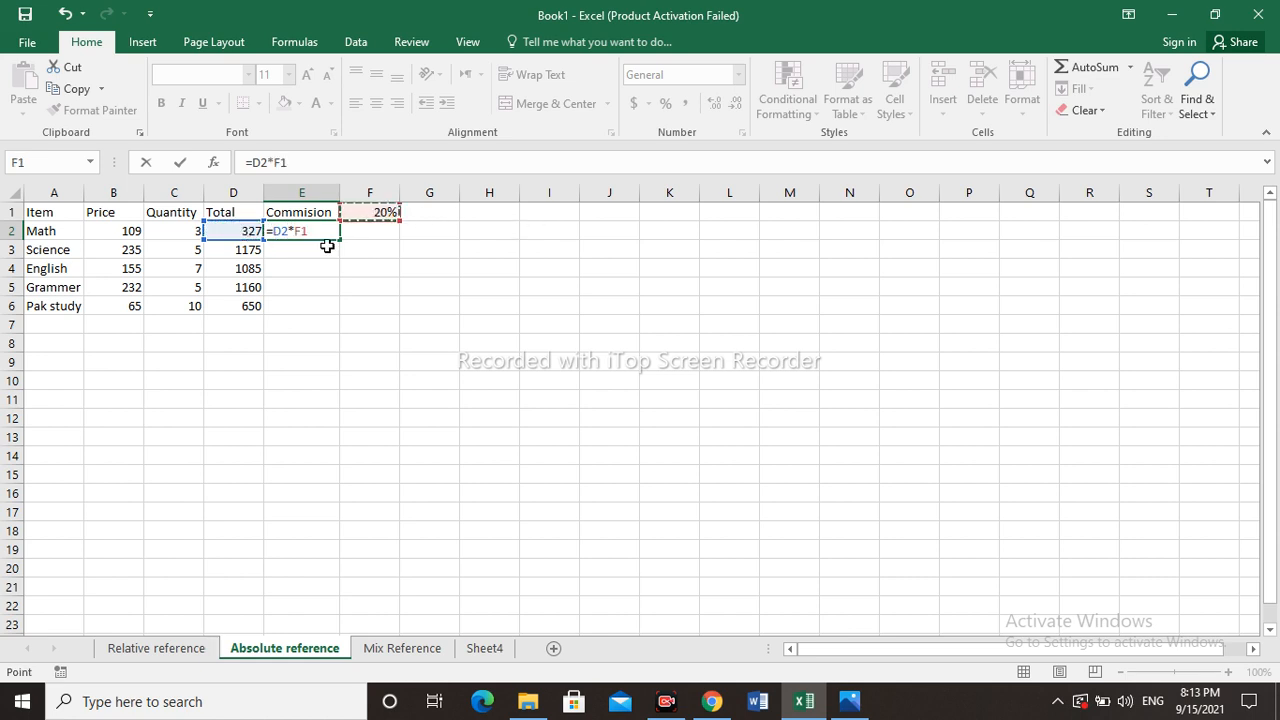
{"action": "key", "text": "Return"}
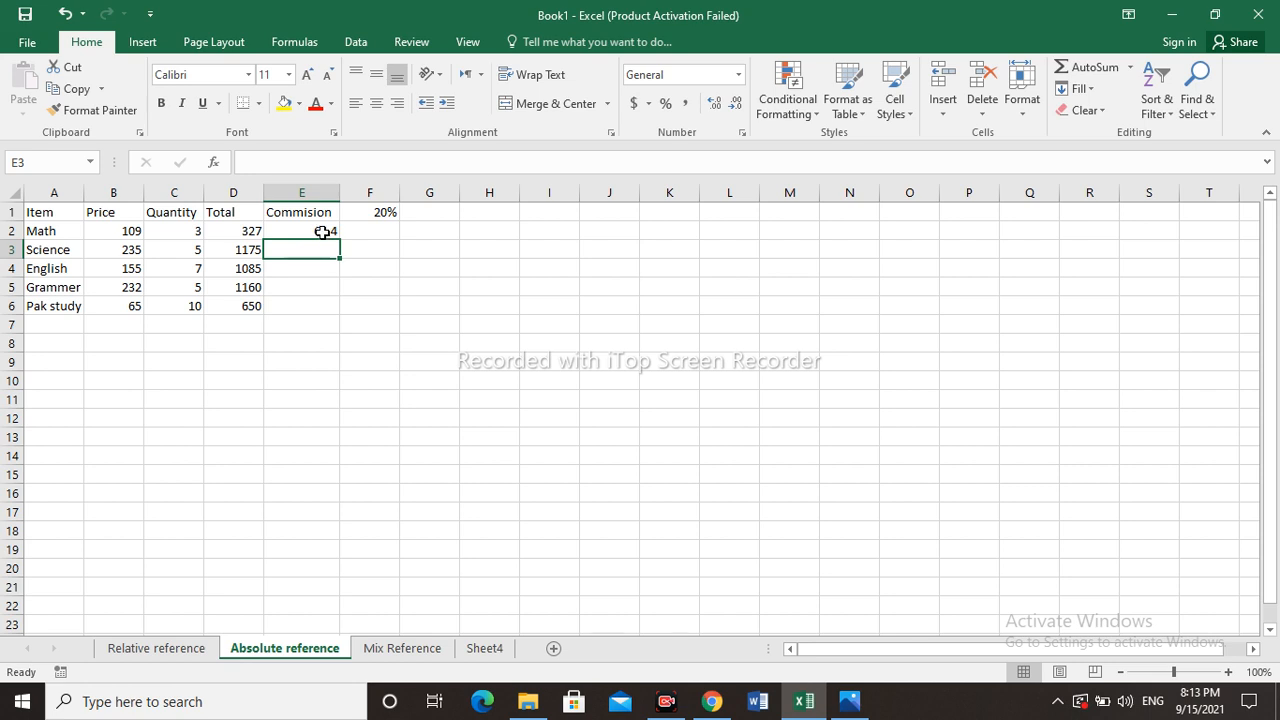
- Fill the E2 commission formula down through E6
{"action": "left_click", "coordinate": [322, 231]}
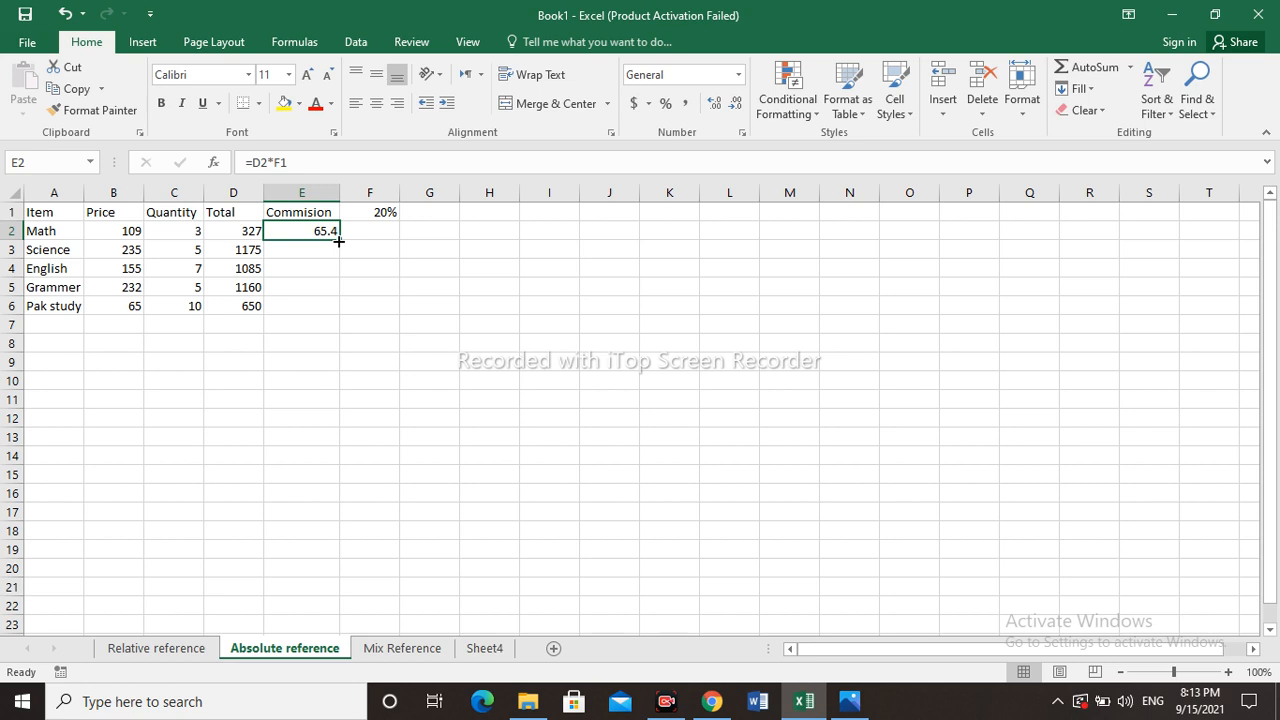
{"action": "left_click_drag", "start_coordinate": [339, 239], "coordinate": [340, 316]}
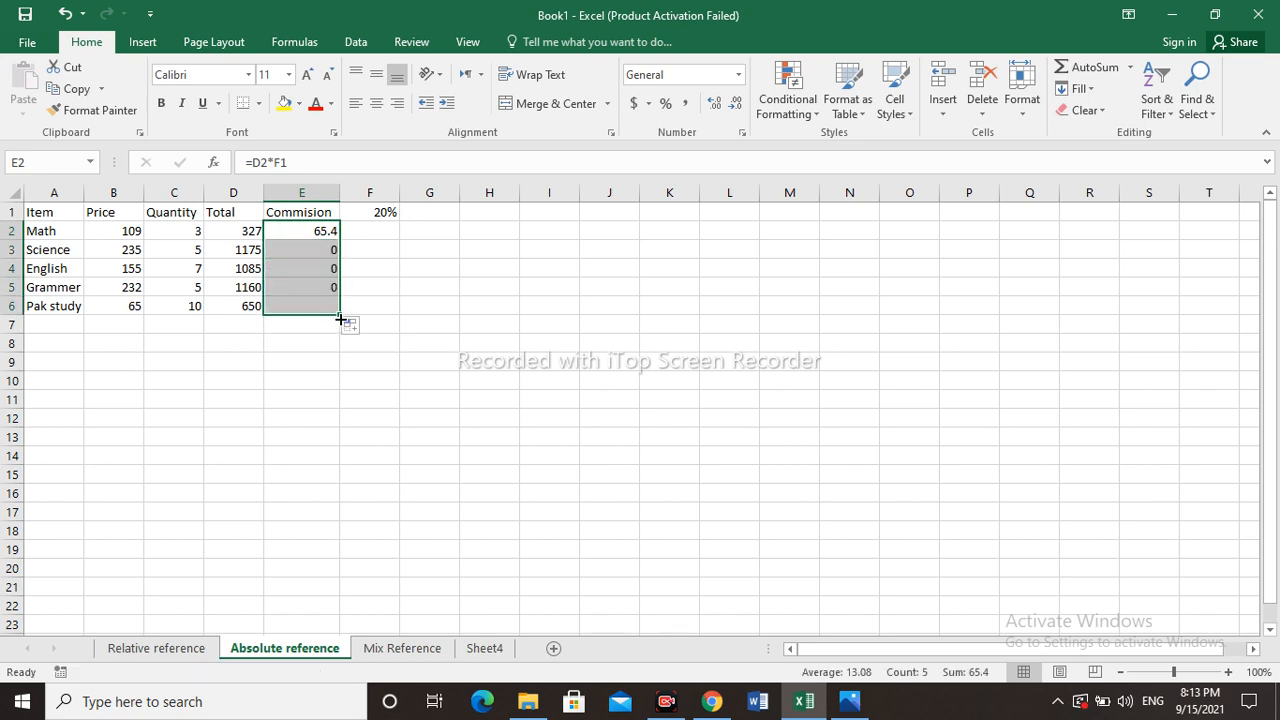
- Inspect the copied commission formulas in cells E3 and E2
{"action": "left_click", "coordinate": [304, 290]}
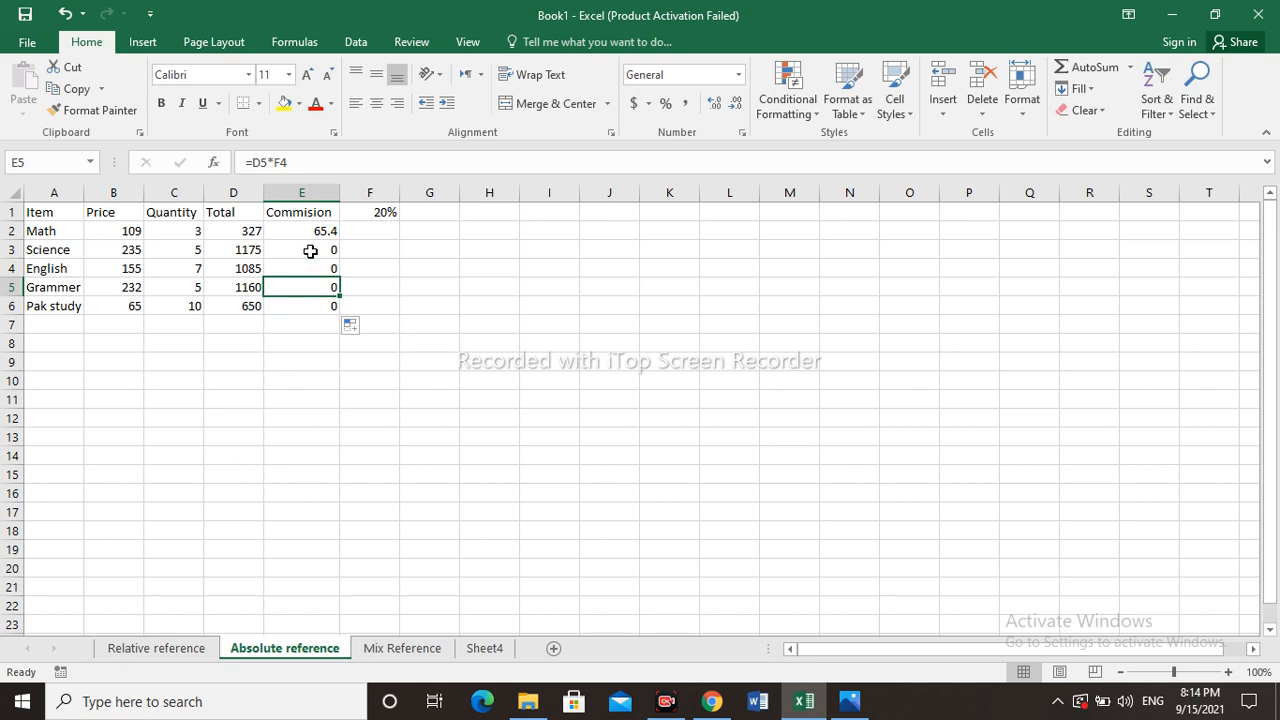
{"action": "left_click", "coordinate": [310, 251]}
{"action": "double_click", "coordinate": [310, 251]}
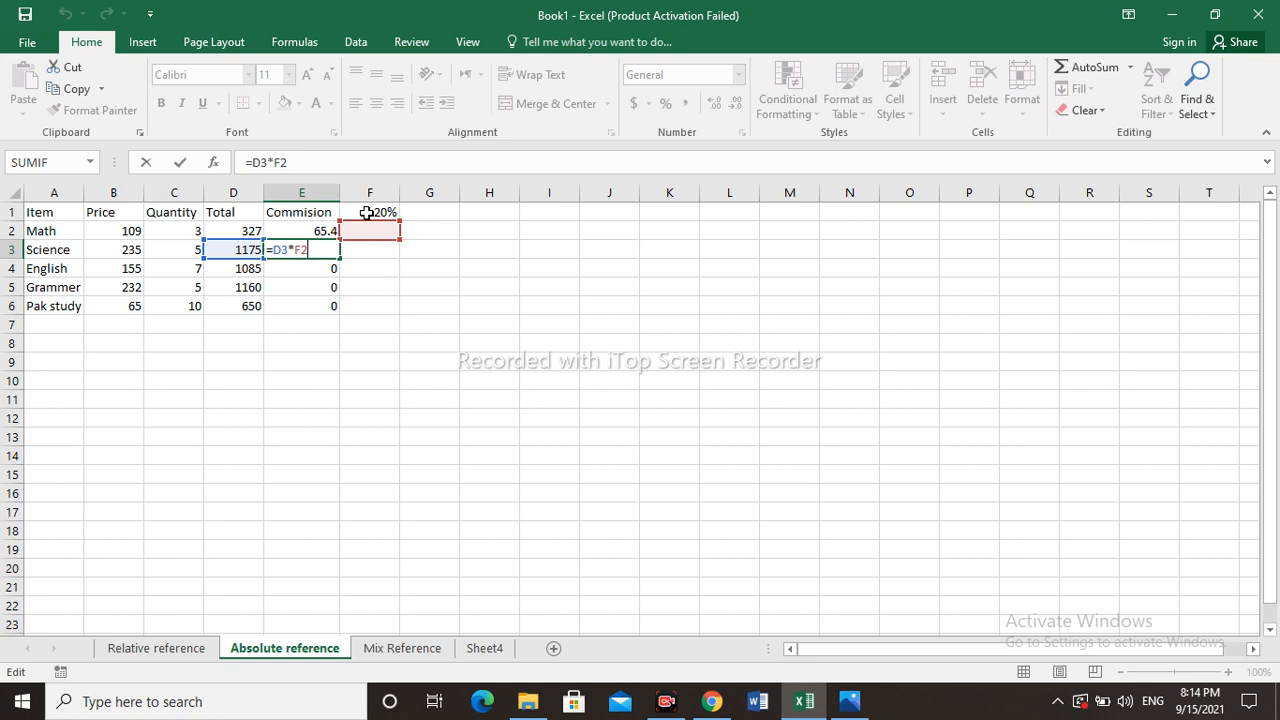
{"action": "left_click", "coordinate": [318, 231]}
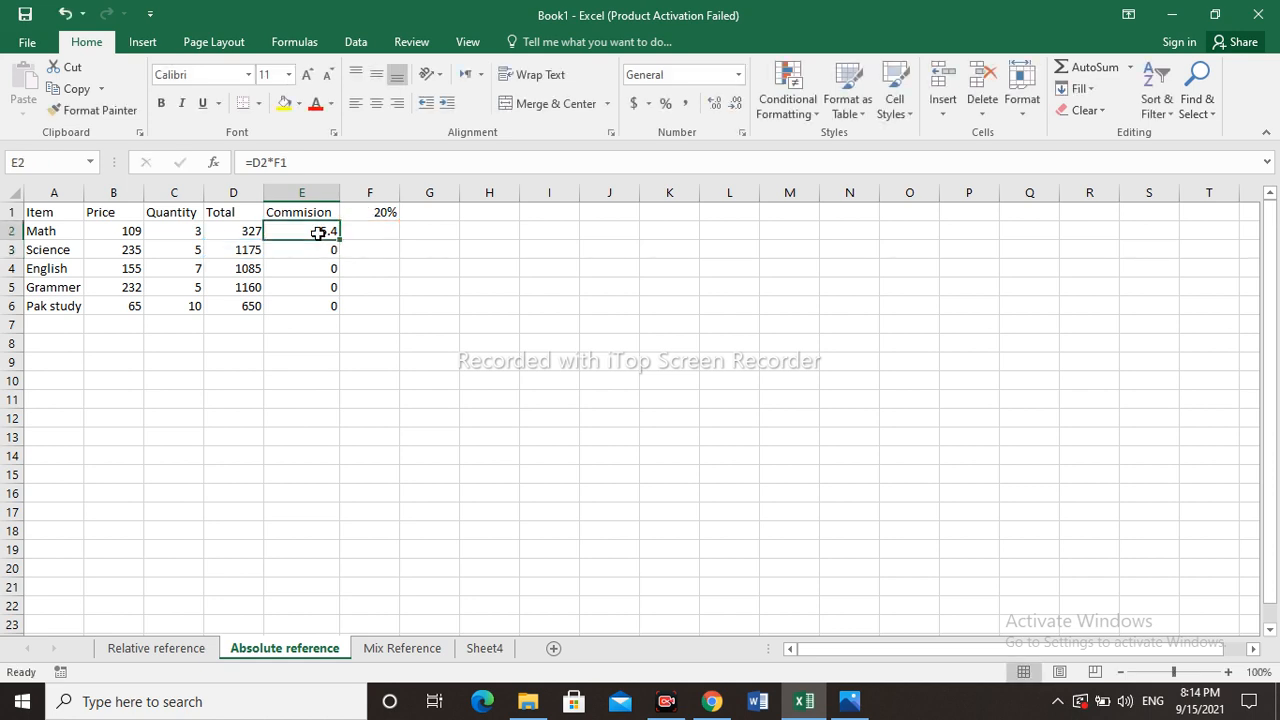
{"action": "double_click", "coordinate": [317, 232]}
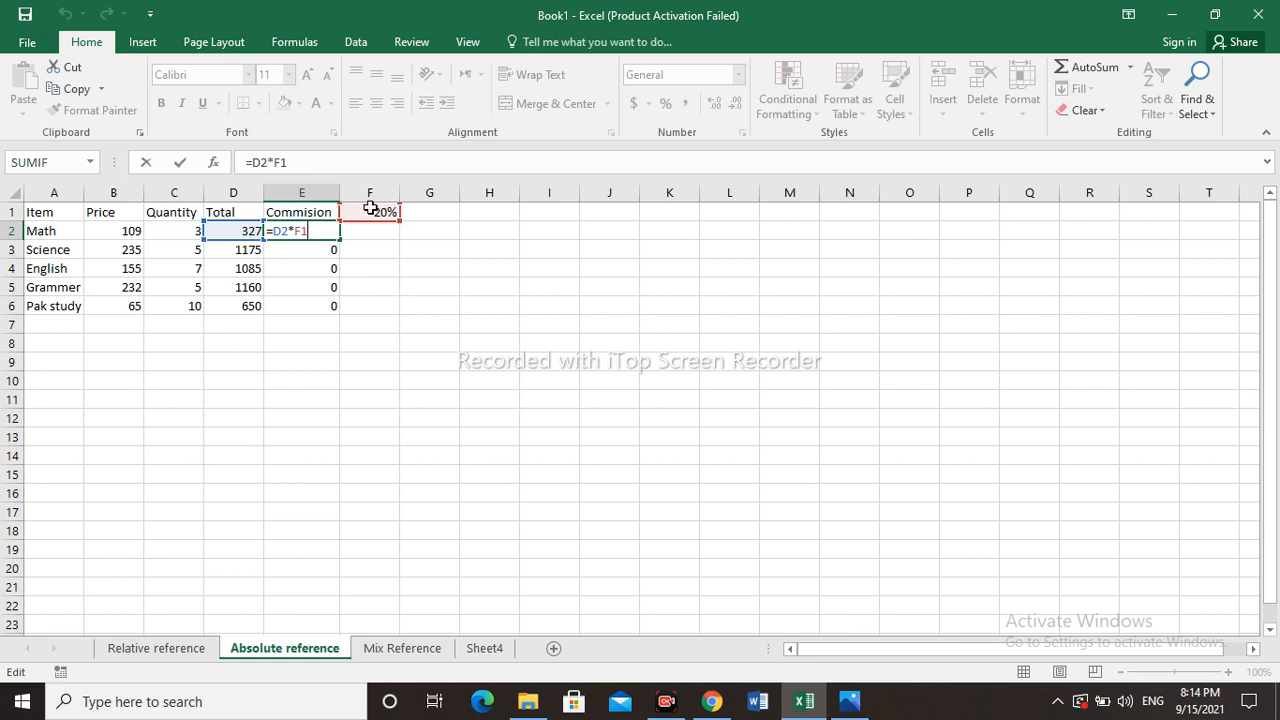
{"action": "key", "text": "Return"}
{"action": "double_click", "coordinate": [305, 247]}
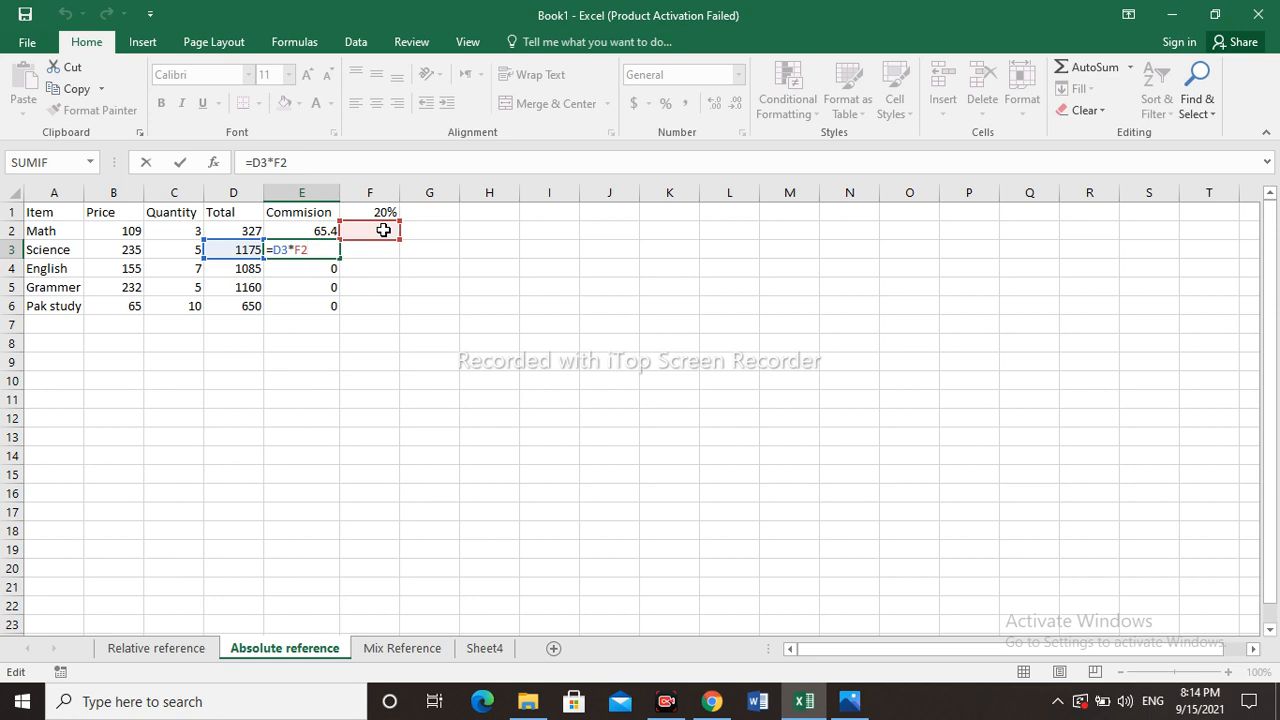
- Clear the copied commission formulas from cells E3 through E6
{"action": "left_click", "coordinate": [318, 308]}
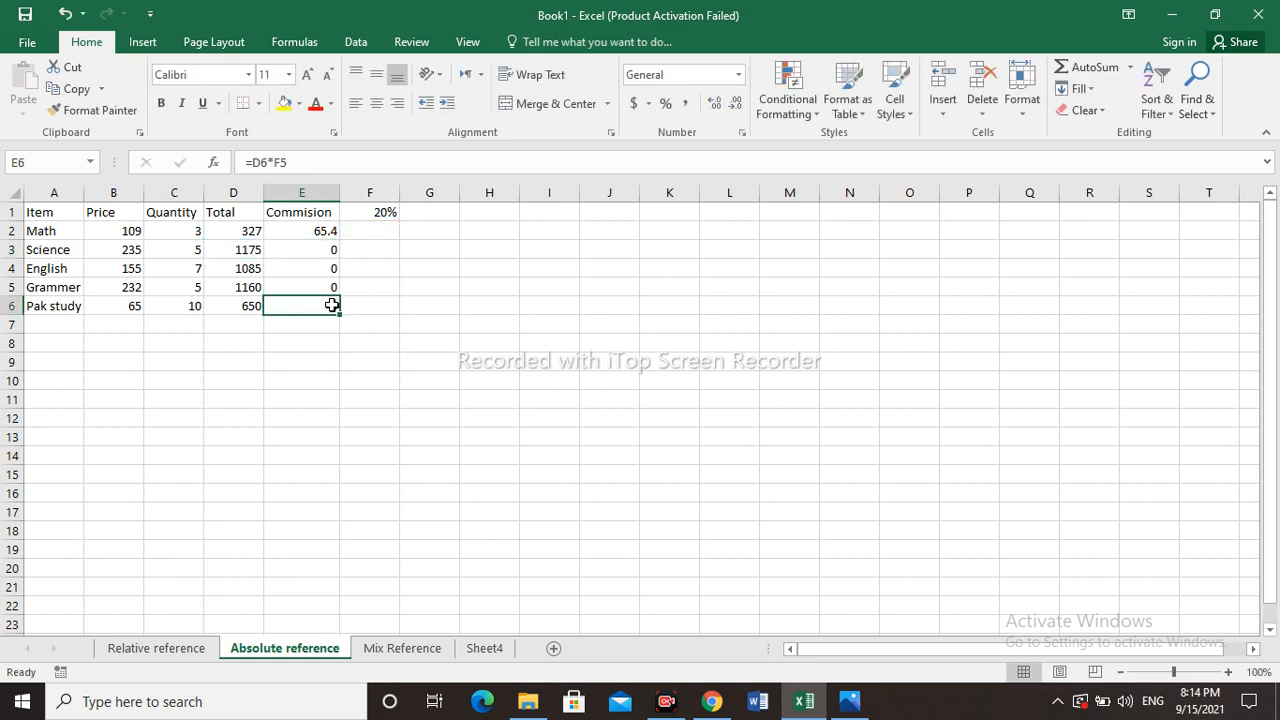
{"action": "key", "text": "BackSpace"}
{"action": "key", "text": "Up"}
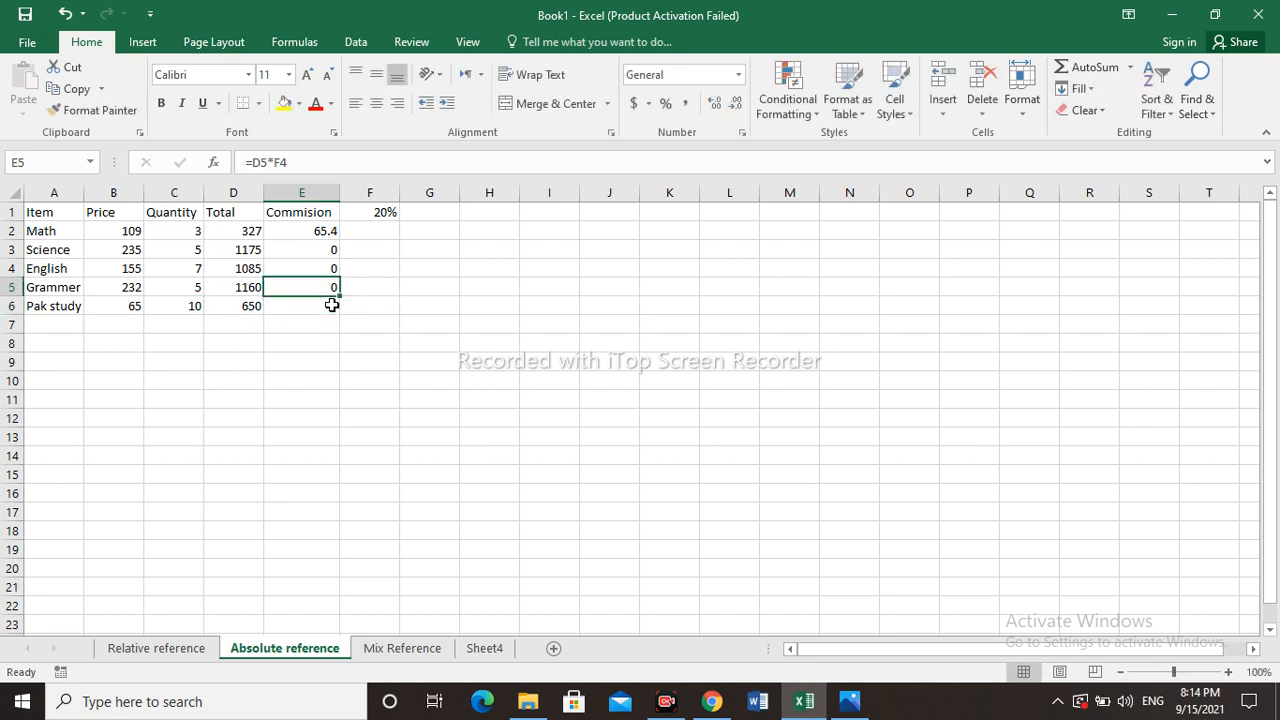
{"action": "key", "text": "BackSpace"}
{"action": "key", "text": "Up"}
{"action": "key", "text": "BackSpace"}
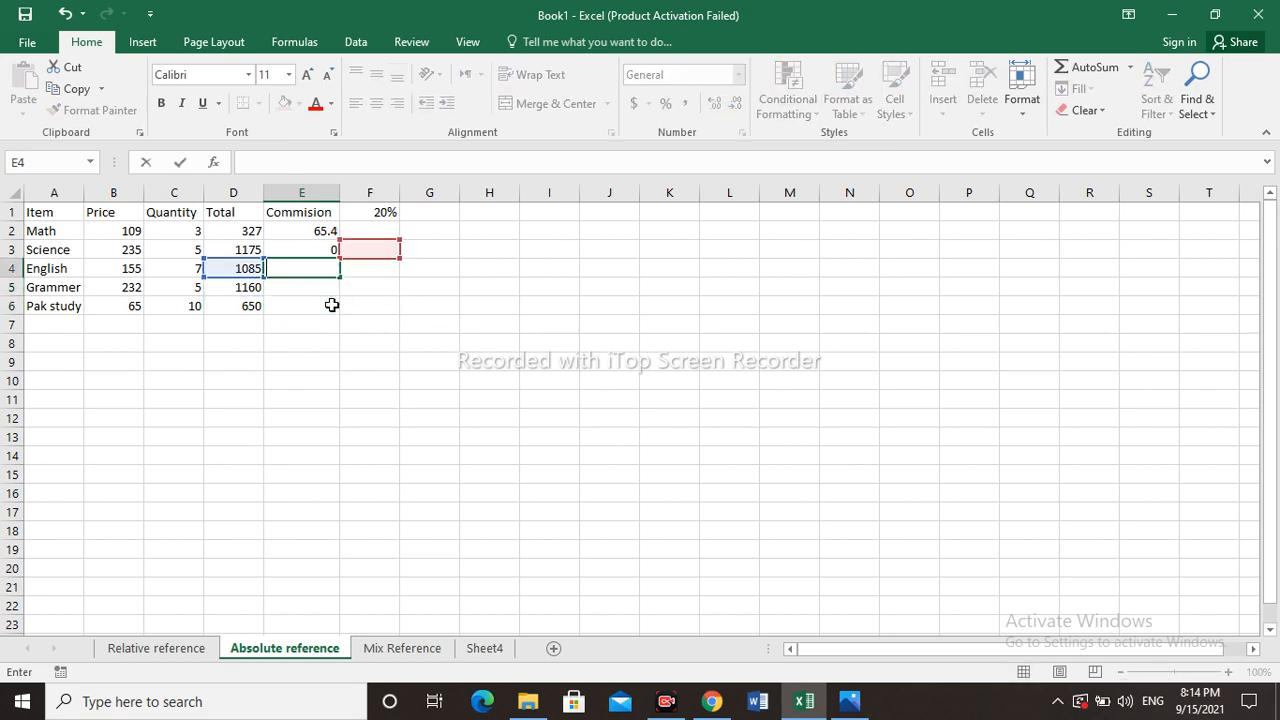
{"action": "key", "text": "Up"}
{"action": "key", "text": "BackSpace"}
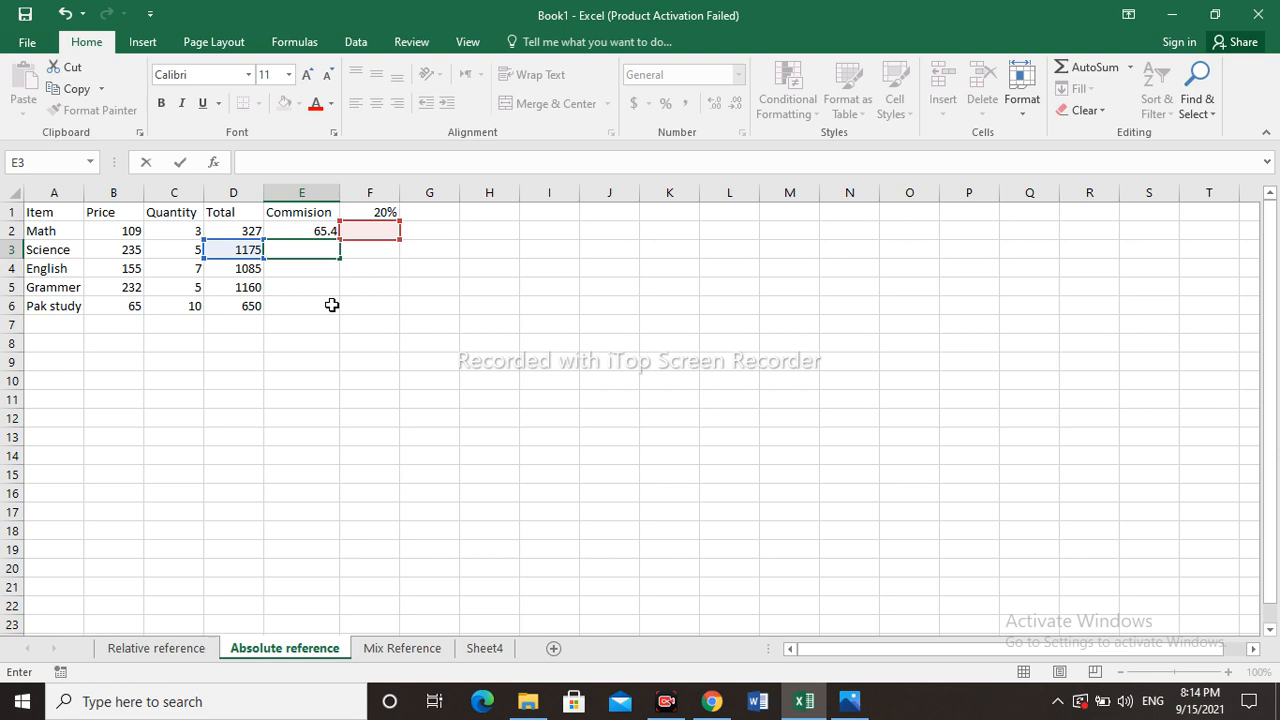
- Edit E2's formula to =D2*$F$1, making the F1 reference absolute
{"action": "left_click", "coordinate": [313, 231]}
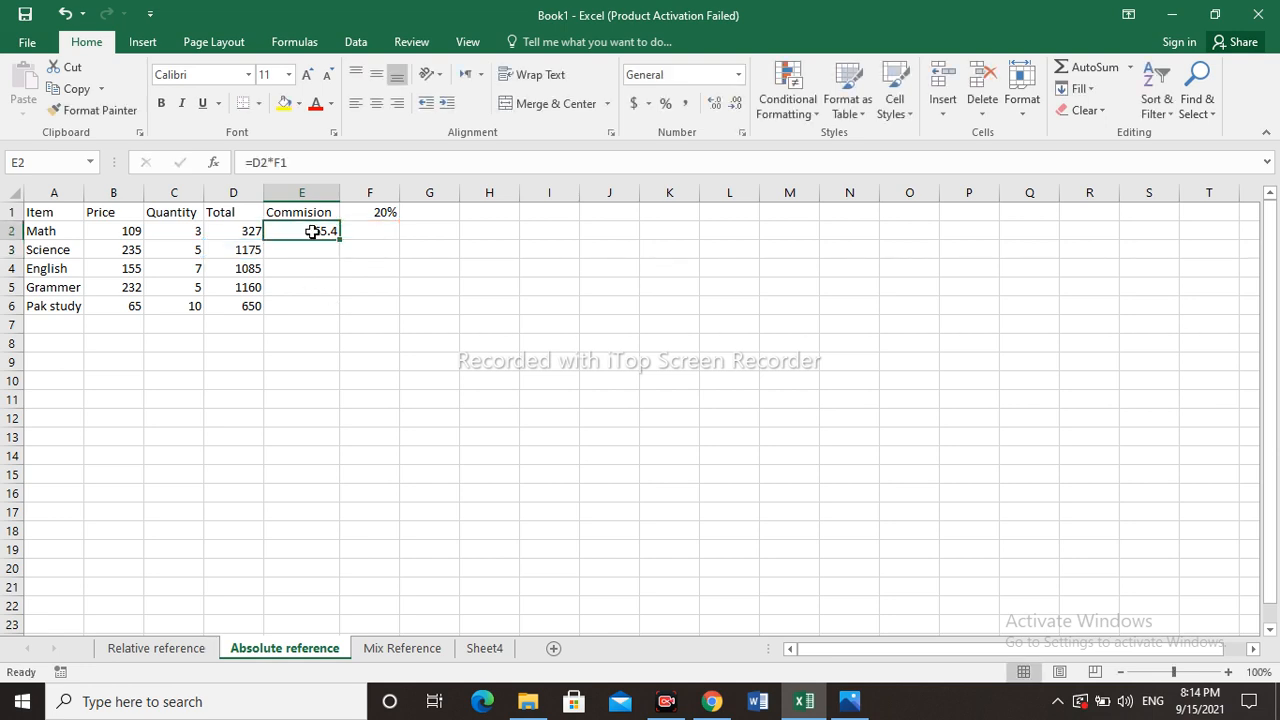
{"action": "double_click", "coordinate": [313, 231]}
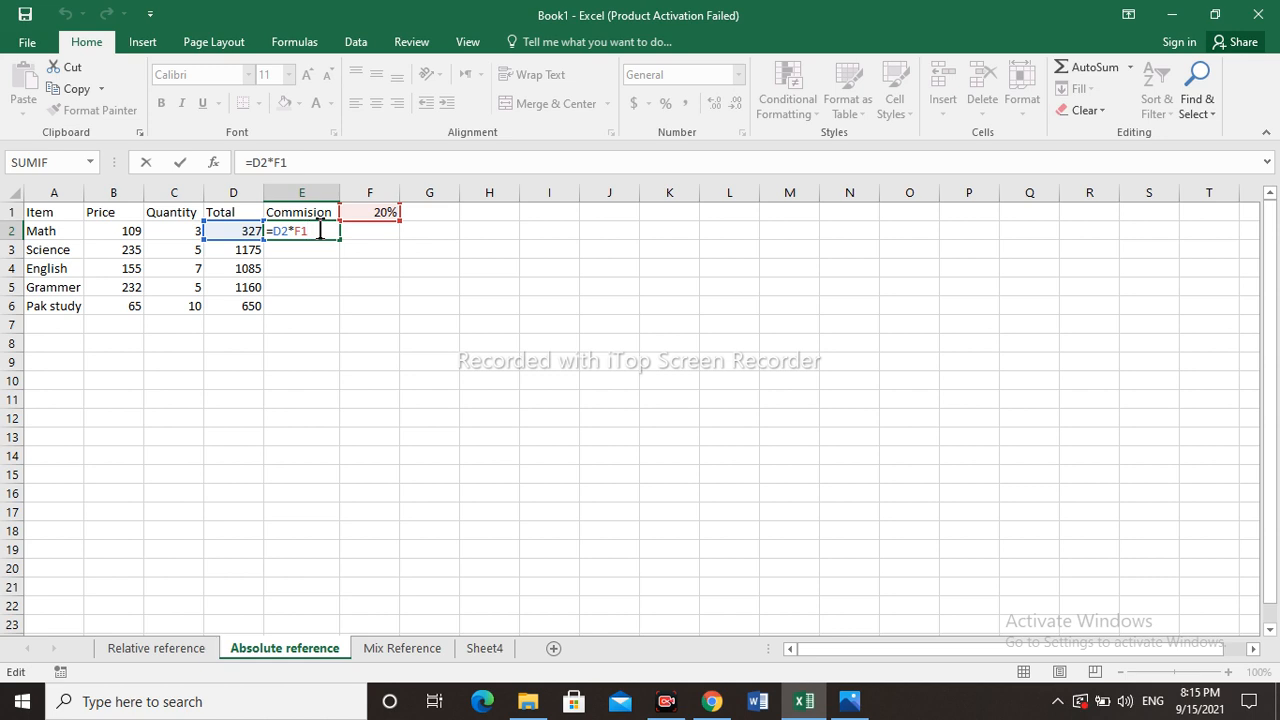
{"action": "key", "text": "F4"}
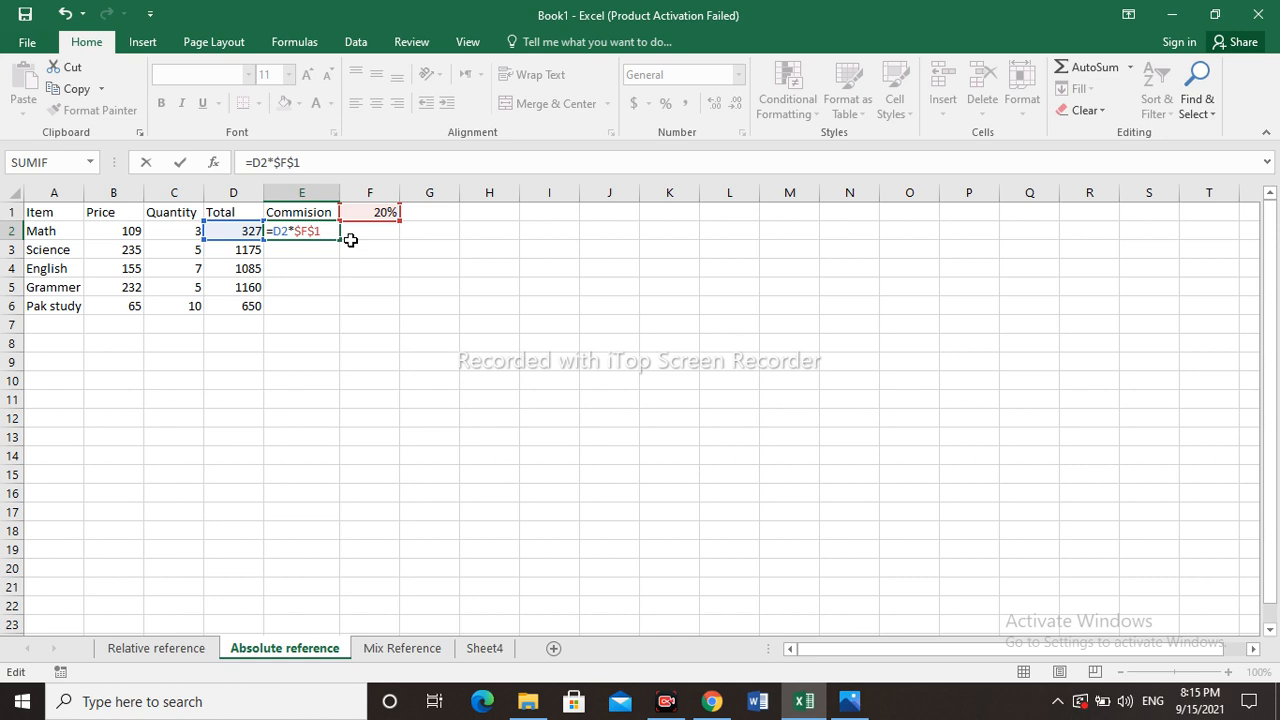
{"action": "key", "text": "Return"}
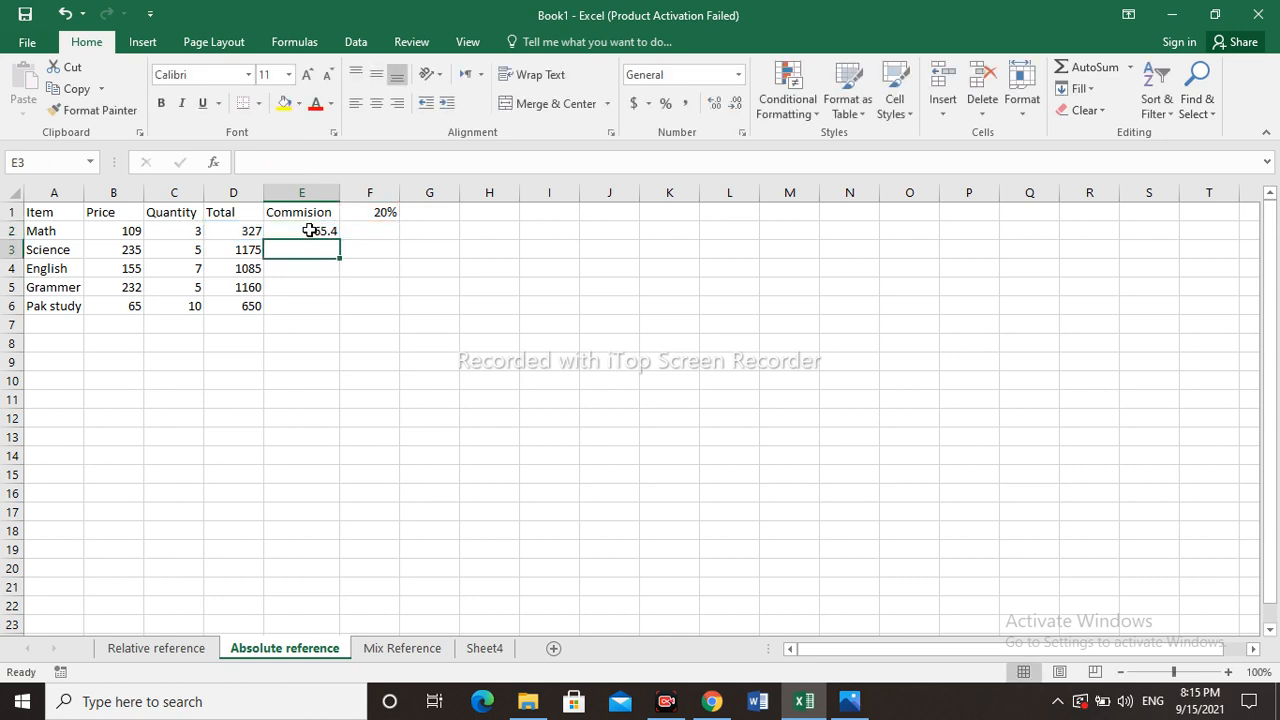
- Fill the absolute-reference E2 formula down through E6
{"action": "left_click", "coordinate": [309, 231]}
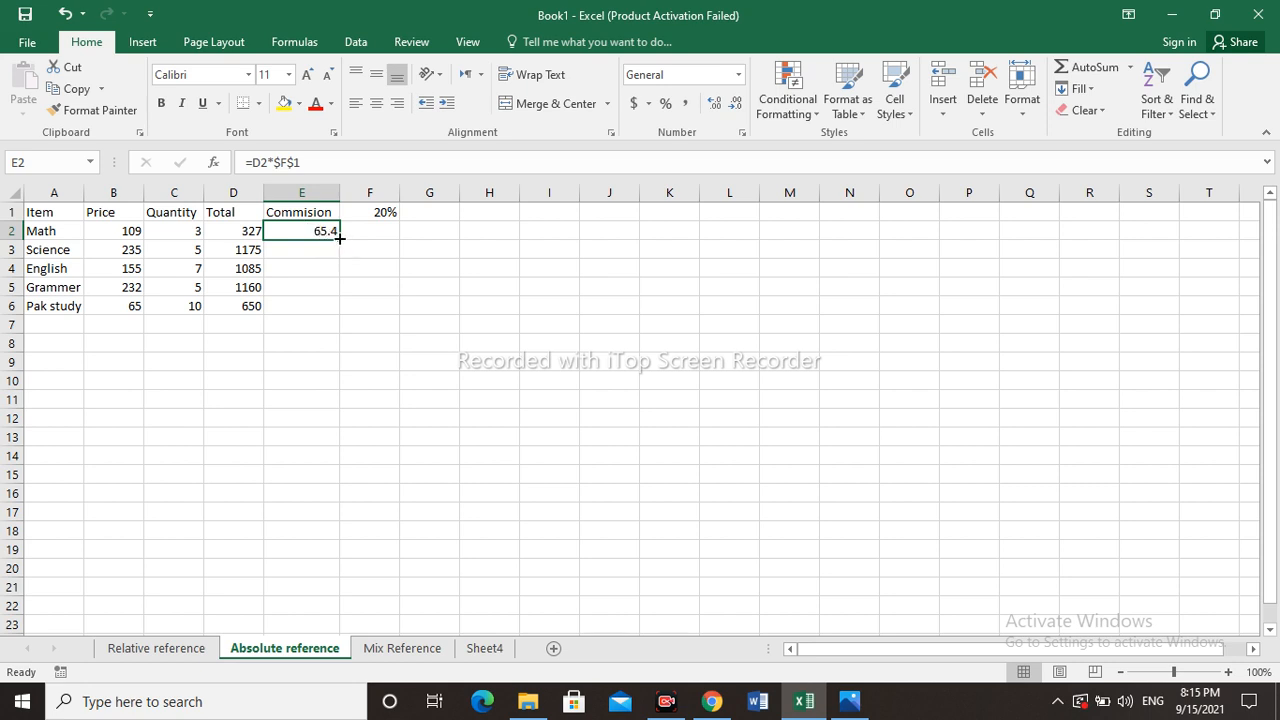
{"action": "left_click_drag", "start_coordinate": [339, 240], "coordinate": [345, 329]}
{"action": "left_click", "coordinate": [297, 266]}
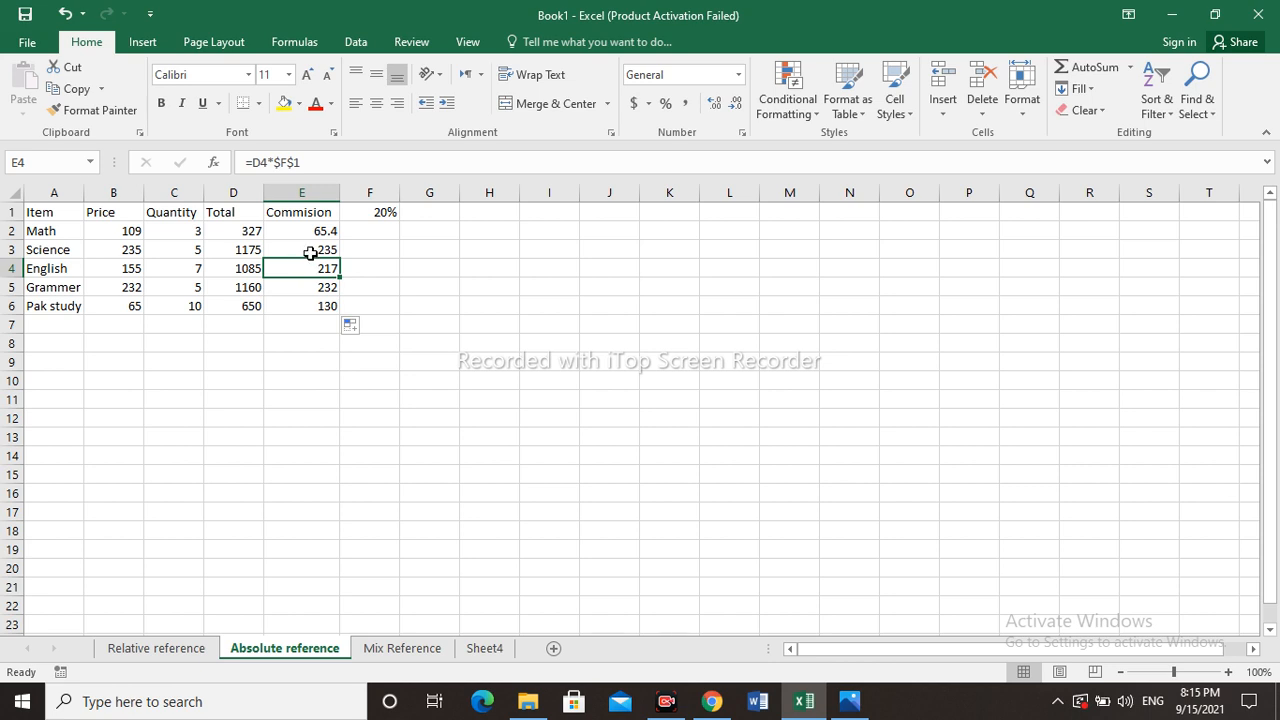
- Inspect the copied commission formulas in cells E3 and E6
{"action": "left_click", "coordinate": [310, 250]}
{"action": "double_click", "coordinate": [310, 250]}
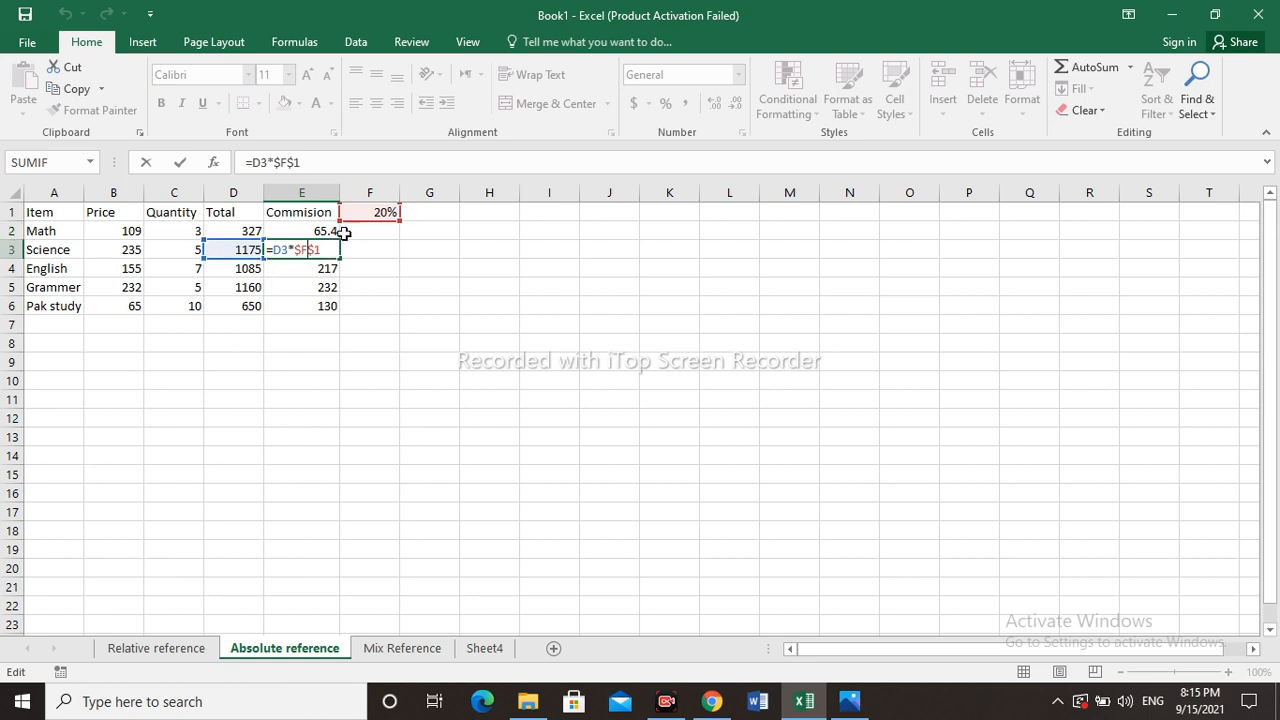
{"action": "left_click", "coordinate": [320, 307]}
{"action": "double_click", "coordinate": [315, 307]}
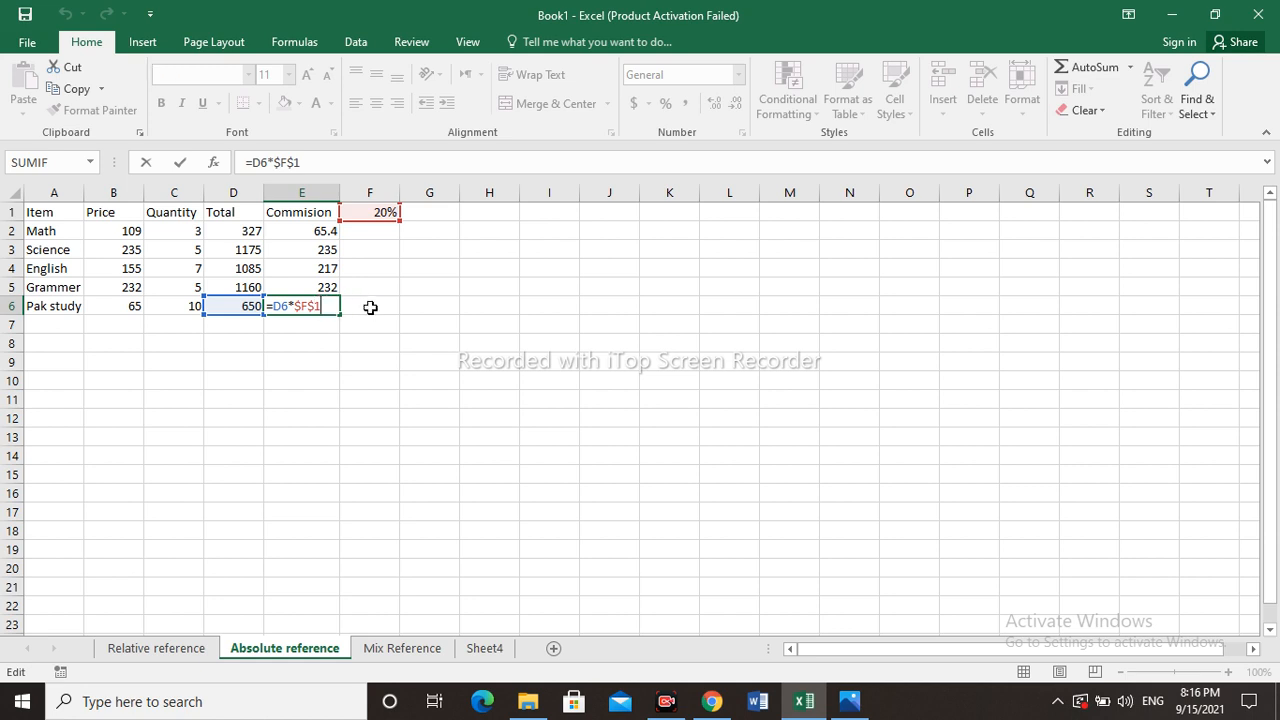
{"action": "left_click", "coordinate": [370, 307]}
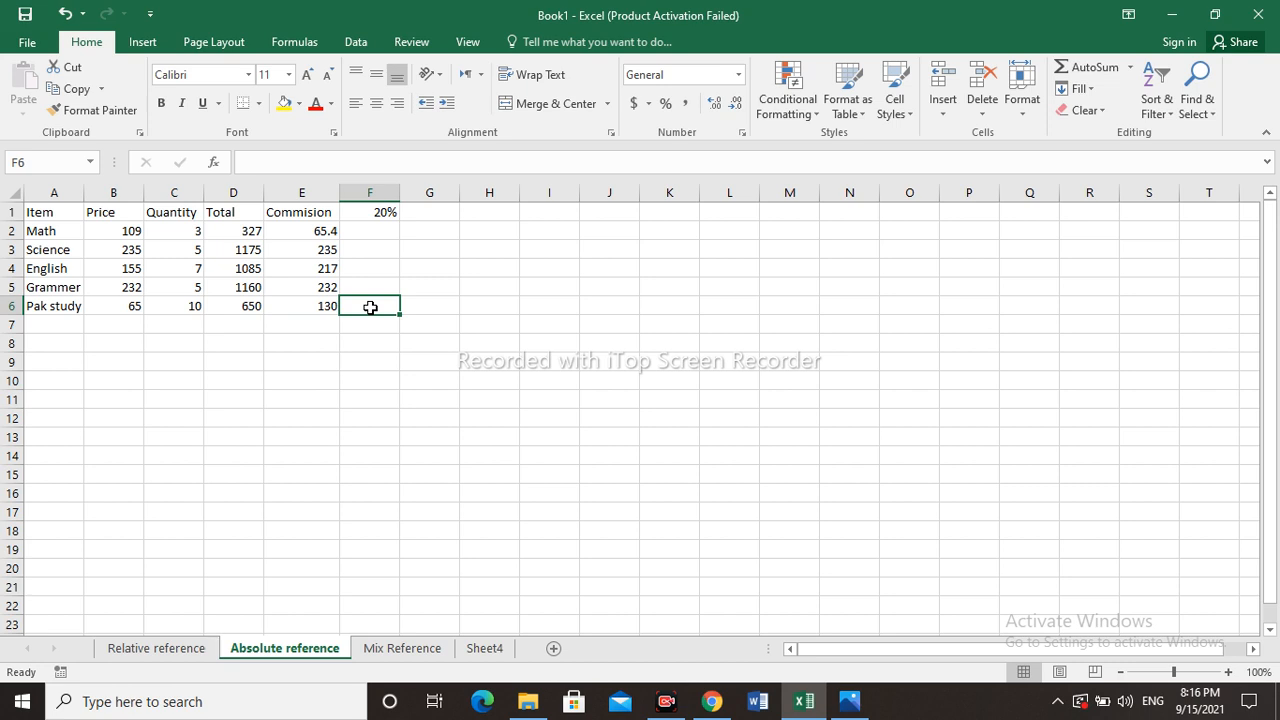
- On the Mix Reference sheet, enter the formula =D3*E2 in cell E3
{"action": "left_click", "coordinate": [405, 650]}
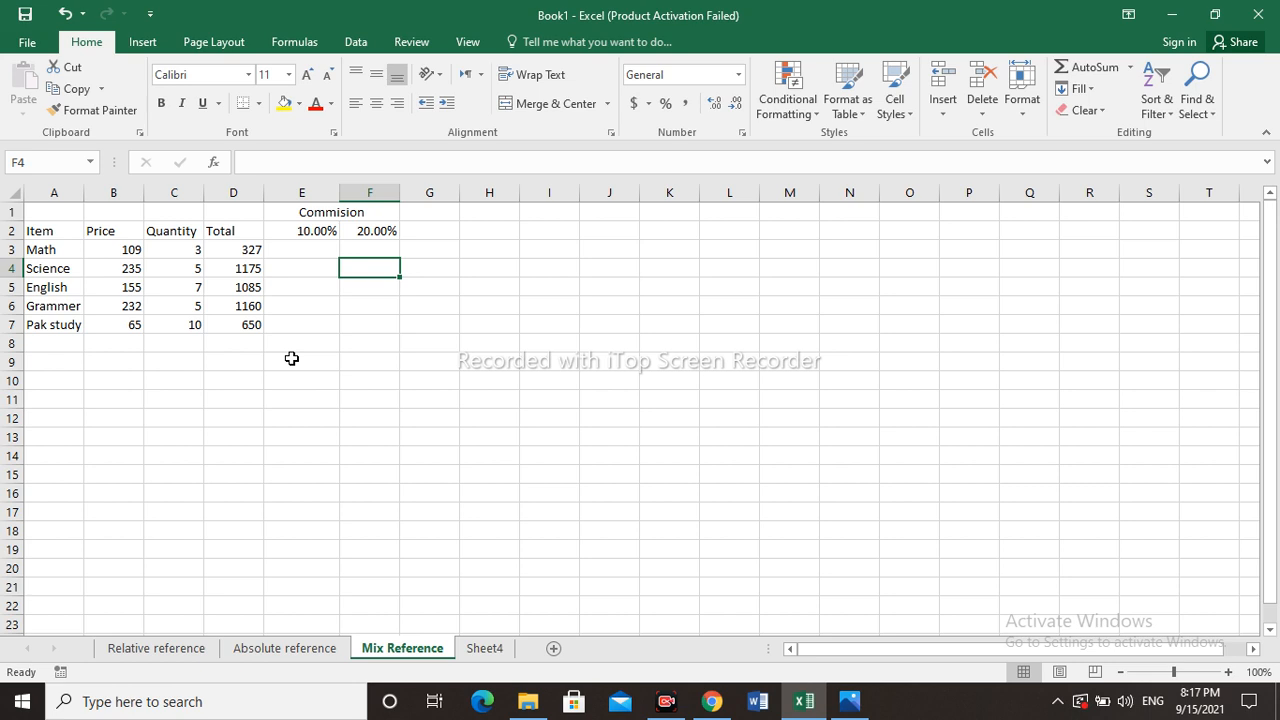
{"action": "left_click", "coordinate": [300, 250]}
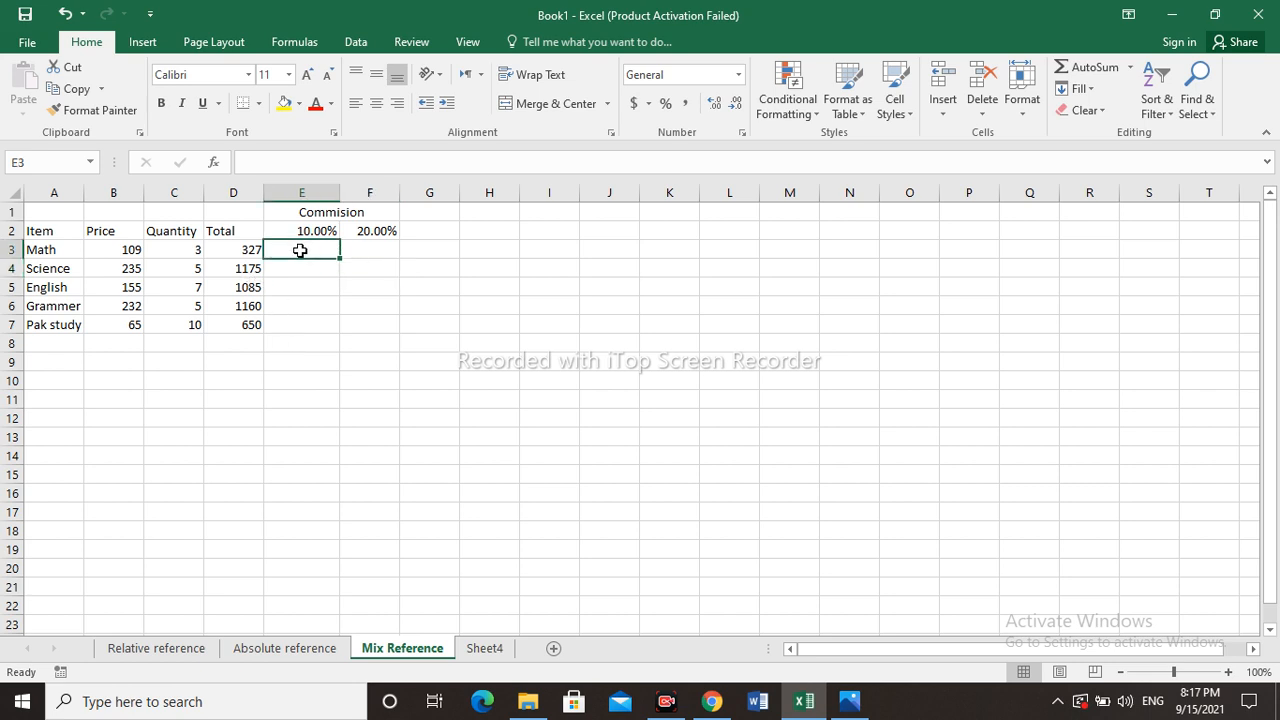
{"action": "type", "text": "="}
{"action": "left_click", "coordinate": [250, 251]}
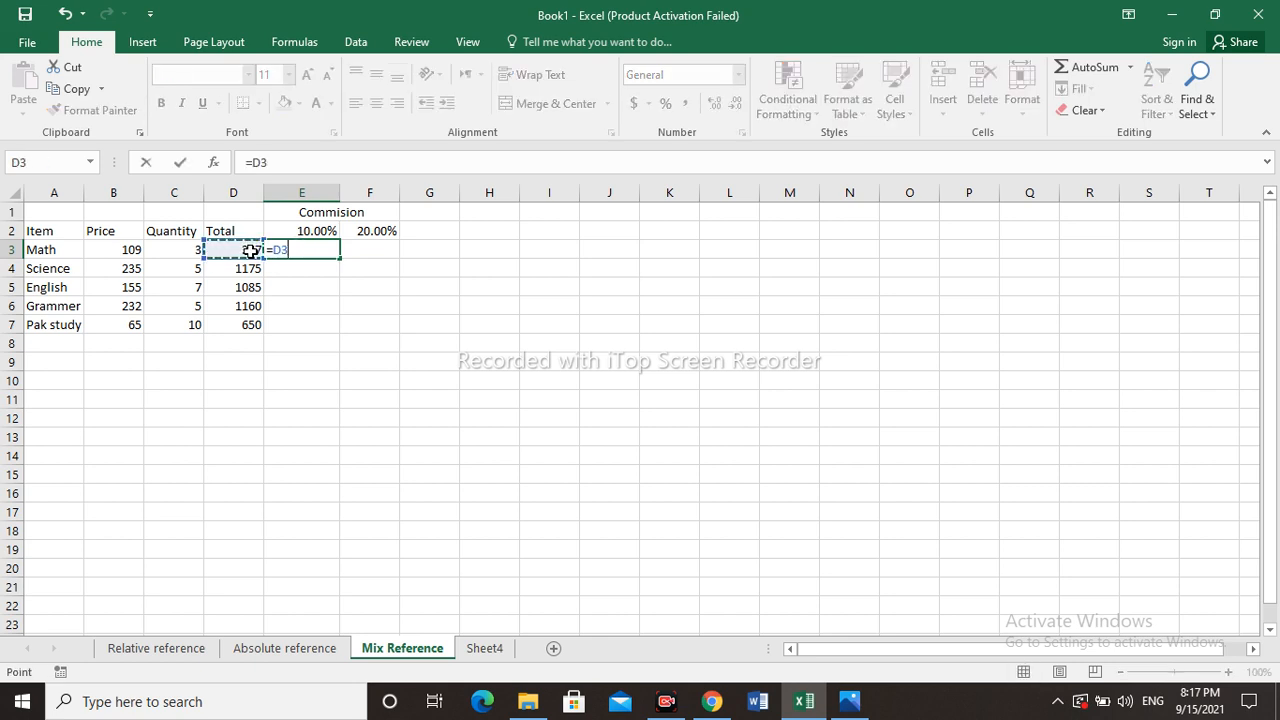
{"action": "type", "text": "*"}
{"action": "left_click", "coordinate": [315, 232]}
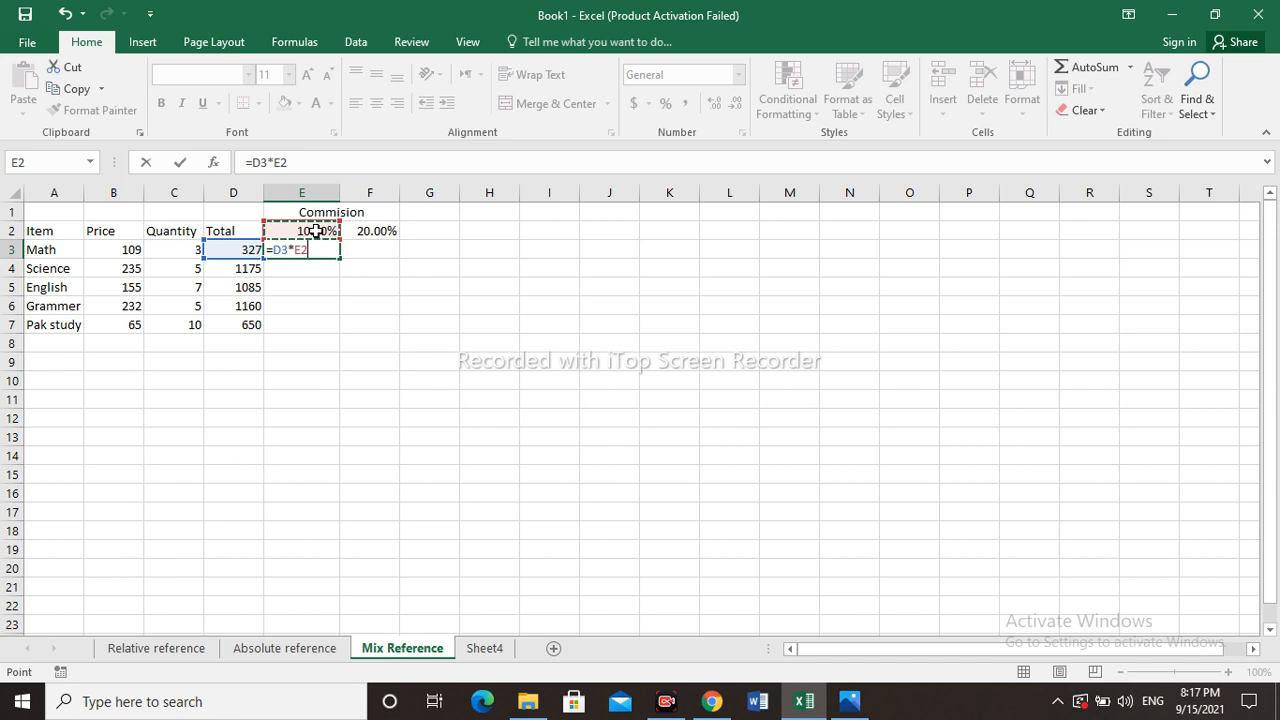
{"action": "key", "text": "Return"}
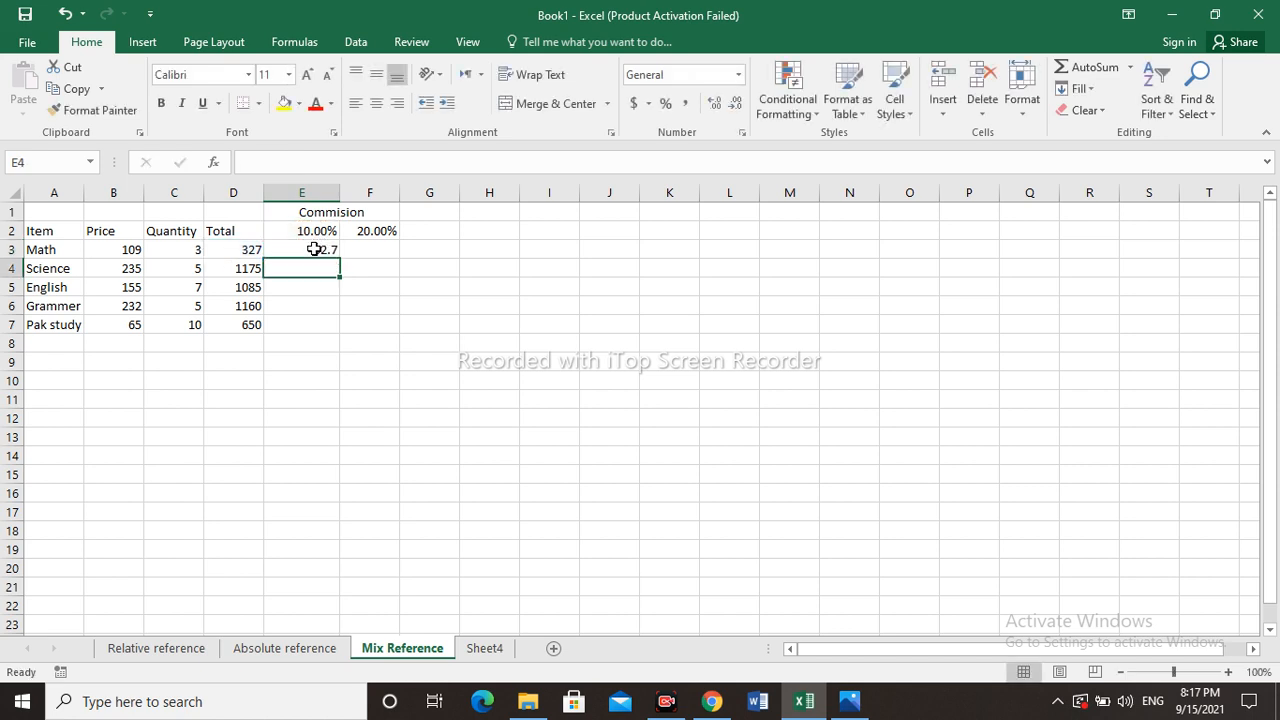
- Fill the E3 formula down through E7
{"action": "left_click", "coordinate": [318, 248]}
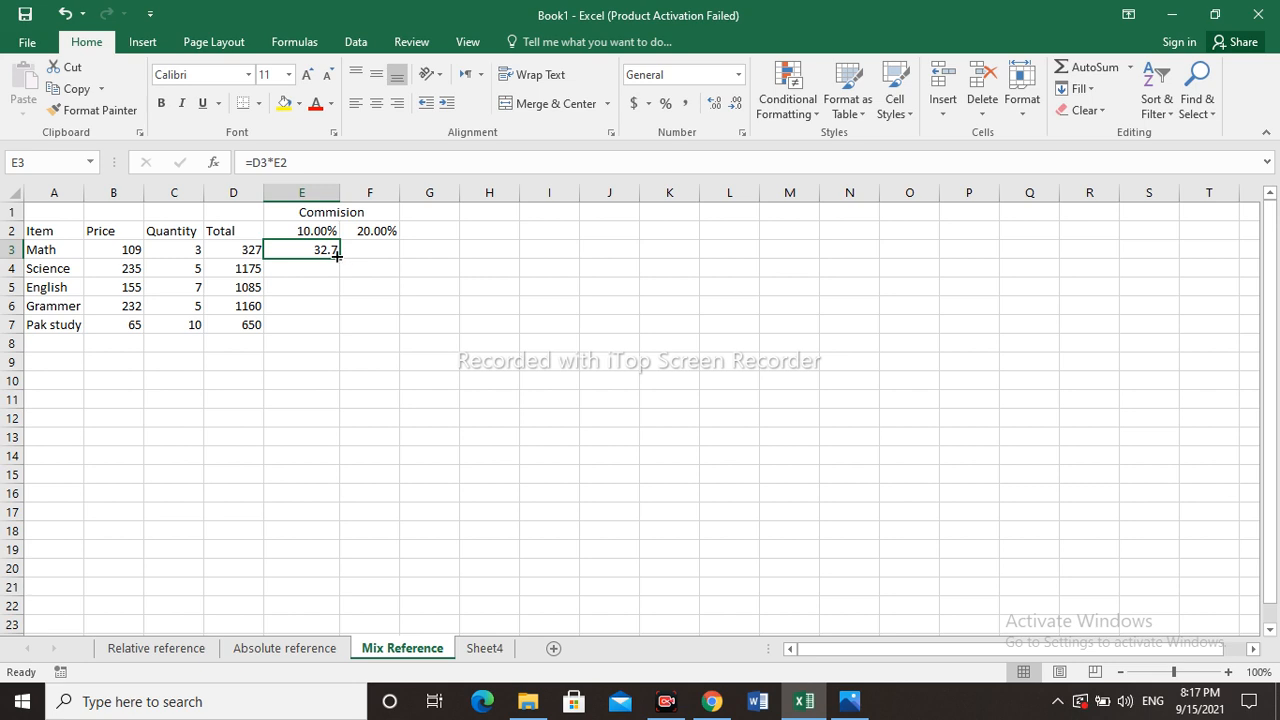
{"action": "left_click_drag", "start_coordinate": [339, 258], "coordinate": [339, 333]}
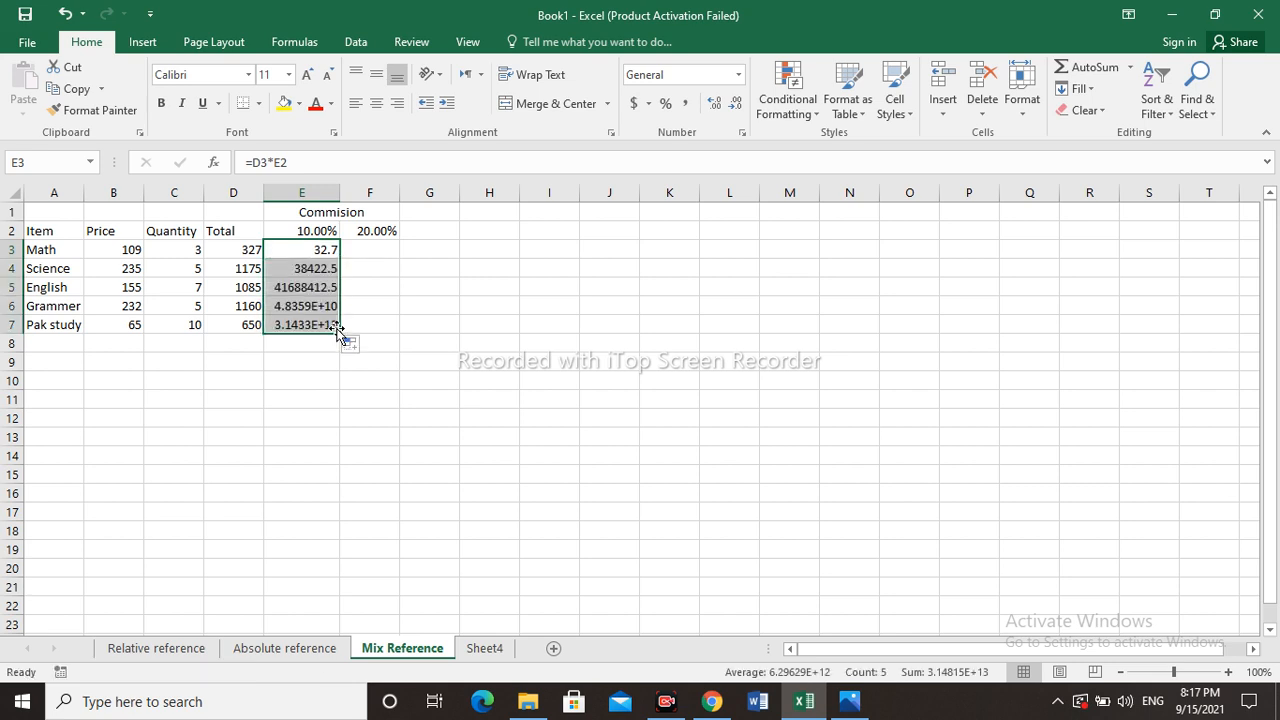
- Inspect the copied formula in cell E4
{"action": "left_click", "coordinate": [318, 268]}
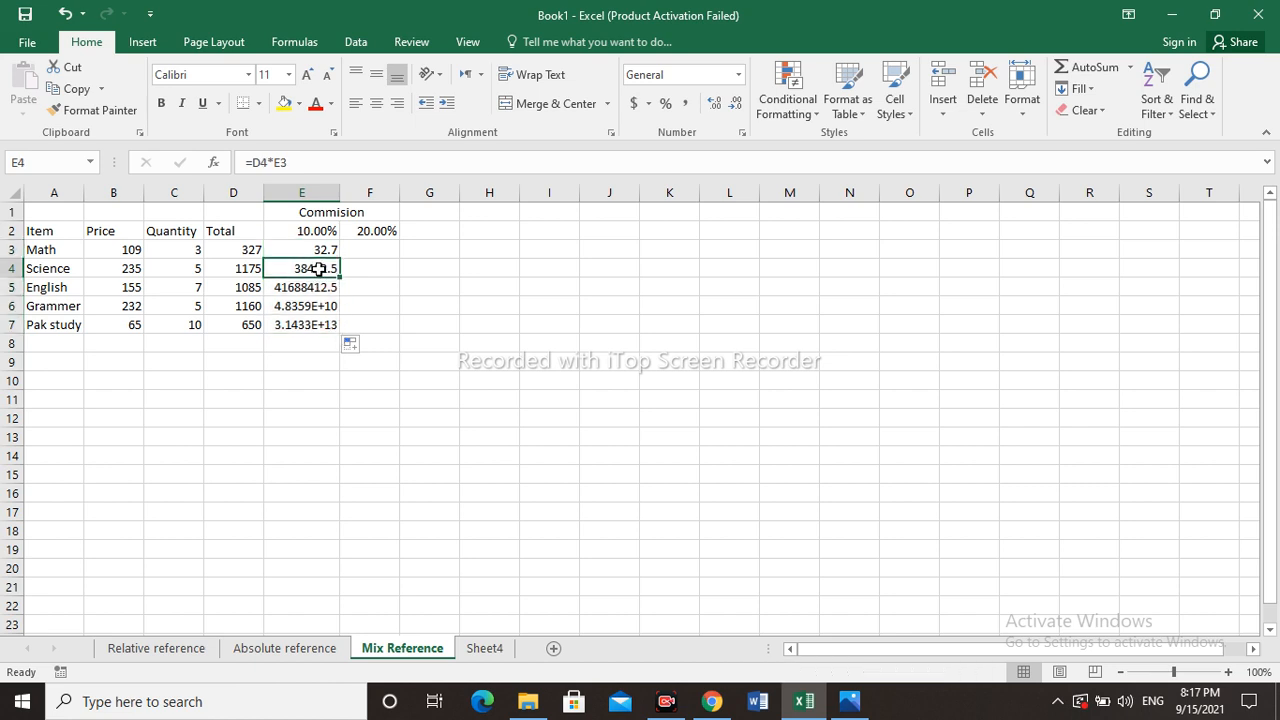
{"action": "double_click", "coordinate": [318, 268]}
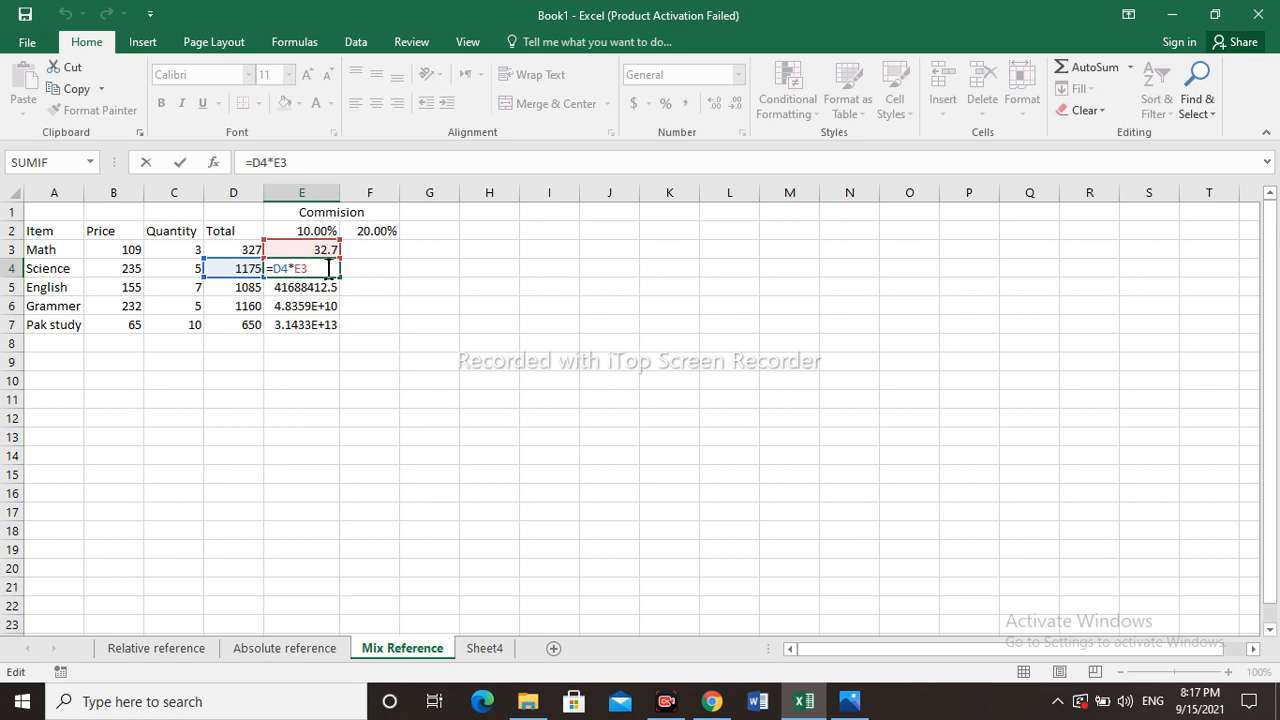
{"action": "key", "text": "Return"}
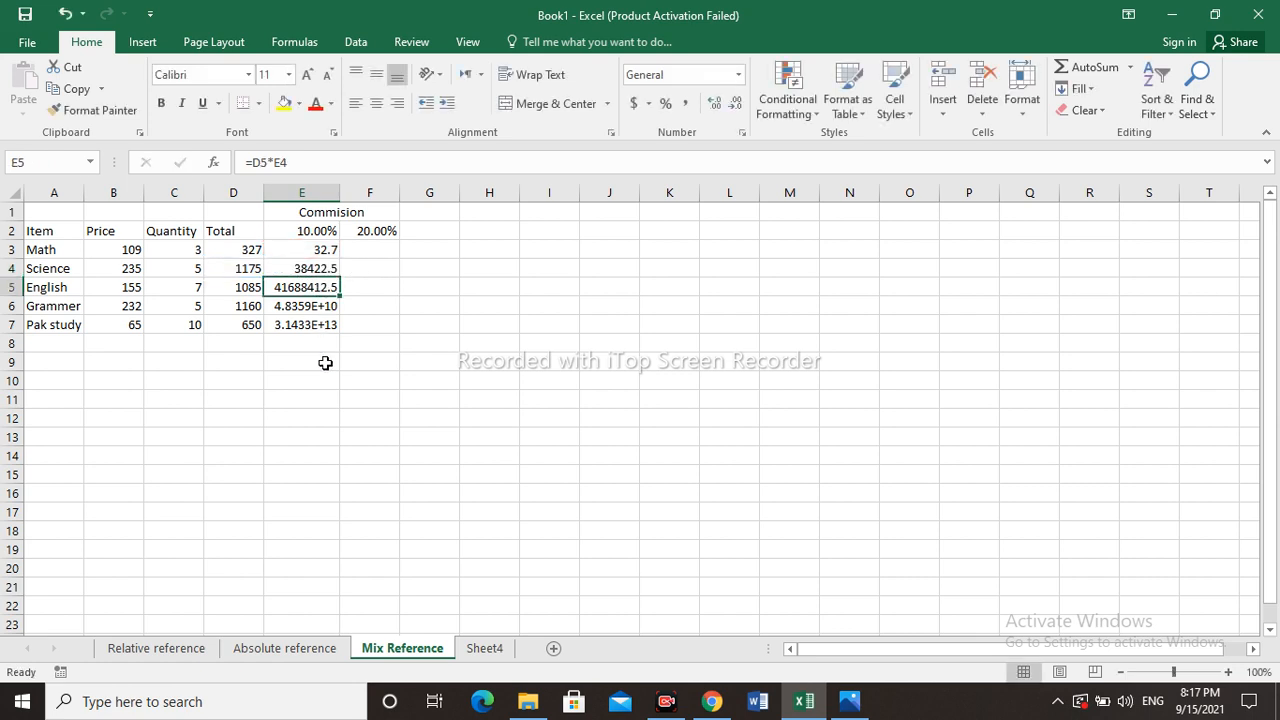
- Clear the copied formulas from E7 back up through E4
{"action": "left_click", "coordinate": [323, 361]}
{"action": "left_click", "coordinate": [321, 324]}
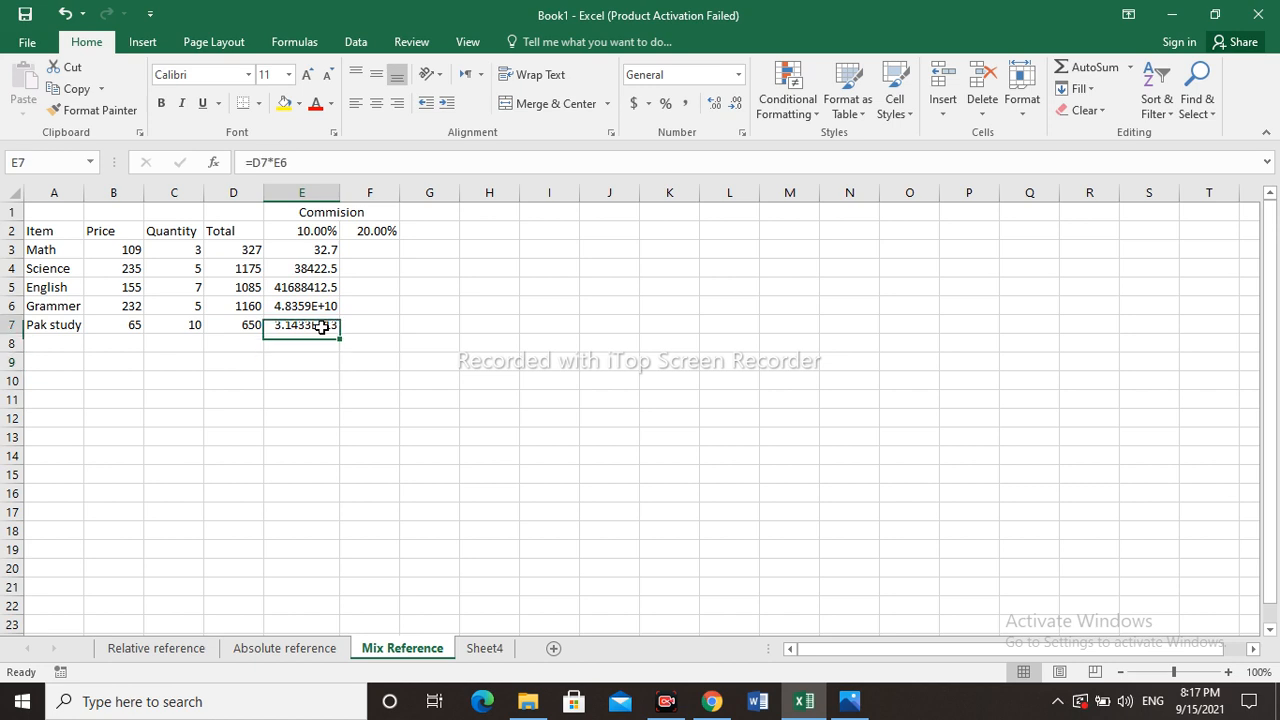
{"action": "double_click", "coordinate": [321, 325]}
{"action": "key", "text": "BackSpace"}
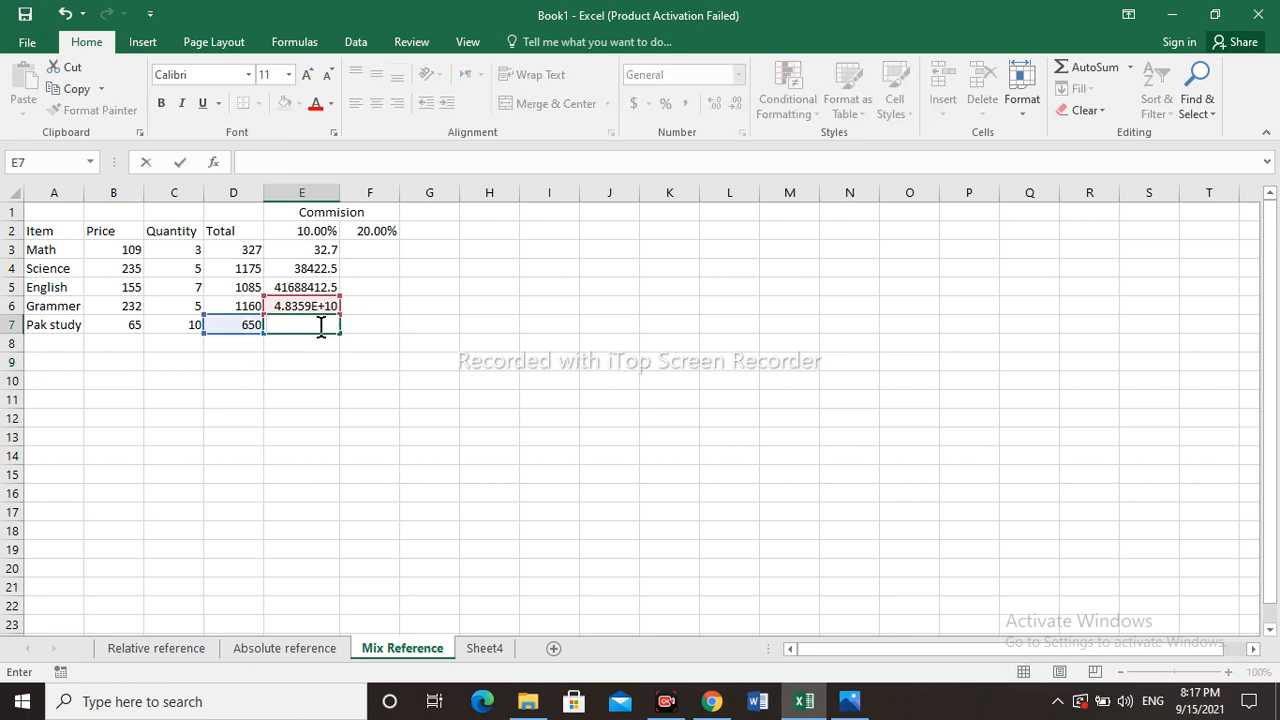
{"action": "key", "text": "Up"}
{"action": "key", "text": "BackSpace"}
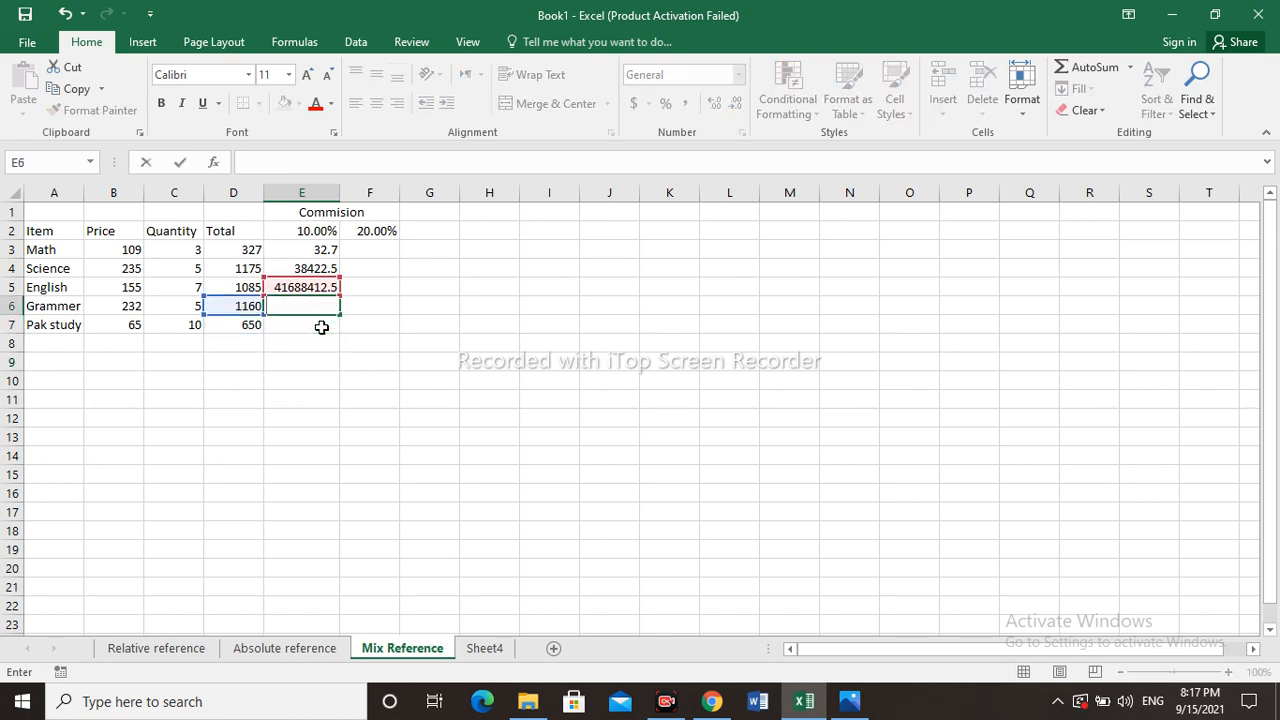
{"action": "key", "text": "Up"}
{"action": "key", "text": "BackSpace"}
{"action": "key", "text": "Up"}
{"action": "key", "text": "BackSpace"}
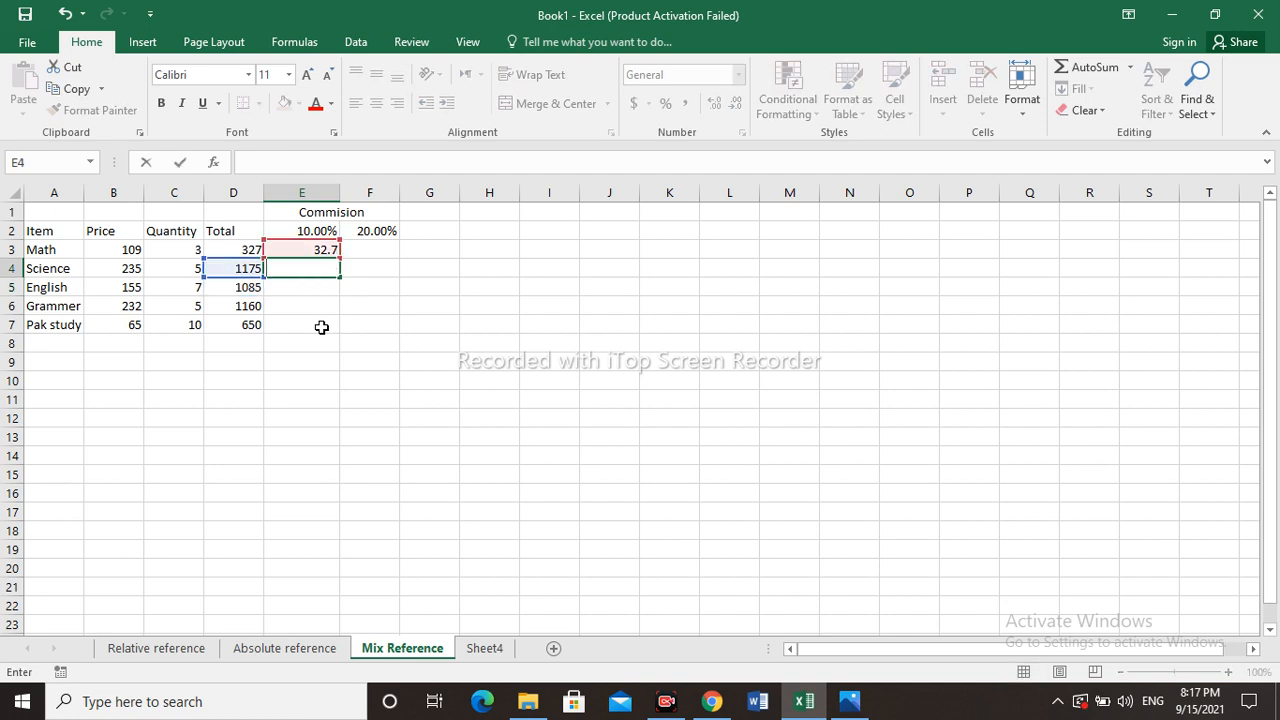
- Edit E3's formula to =D3*E$2, locking the row of the commission rate reference
{"action": "left_click", "coordinate": [320, 249]}
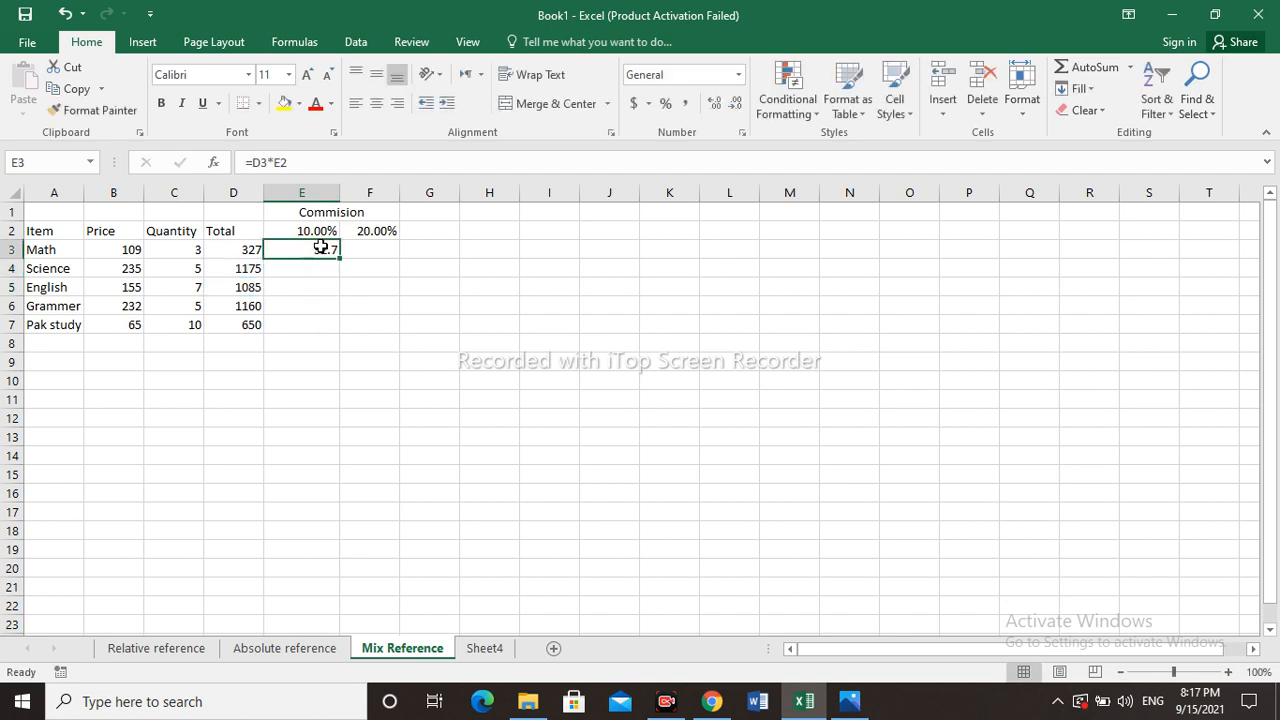
{"action": "double_click", "coordinate": [323, 250]}
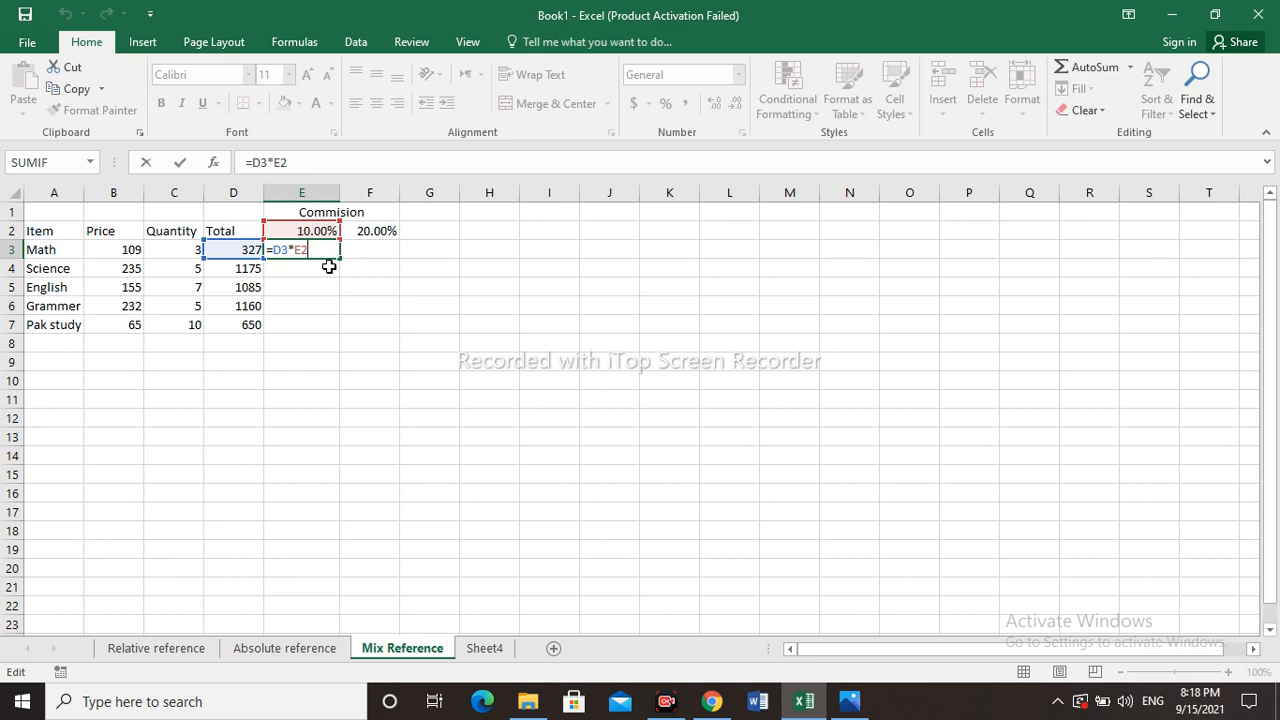
{"action": "key", "text": "F4"}
{"action": "key", "text": "F4"}
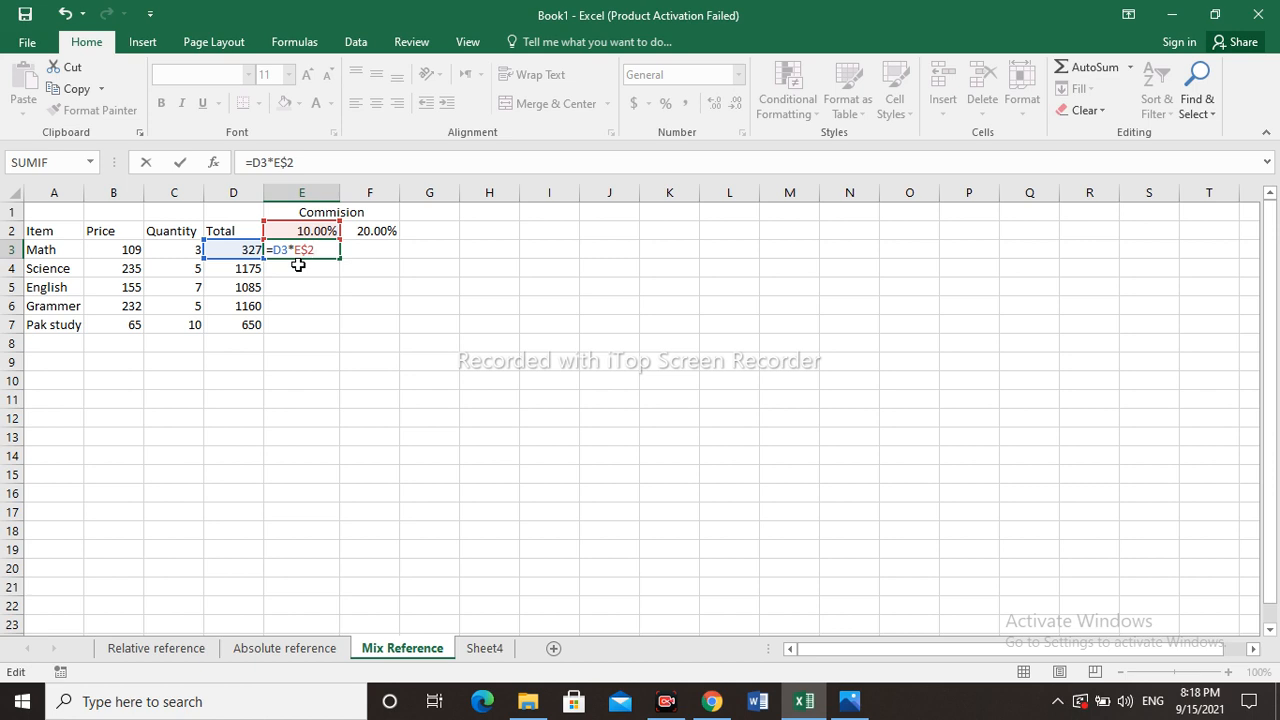
{"action": "key", "text": "Return"}
- Fill the mixed-reference E3 formula down through E7
{"action": "left_click", "coordinate": [309, 249]}
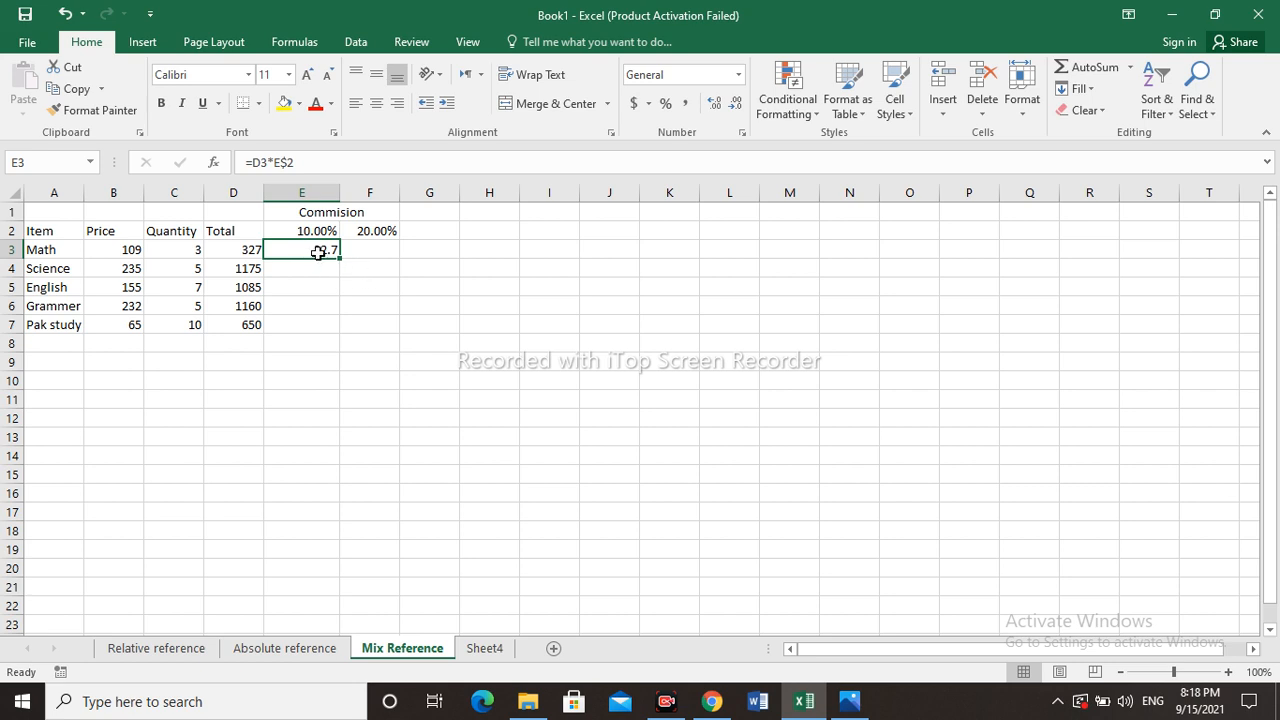
{"action": "double_click", "coordinate": [317, 252]}
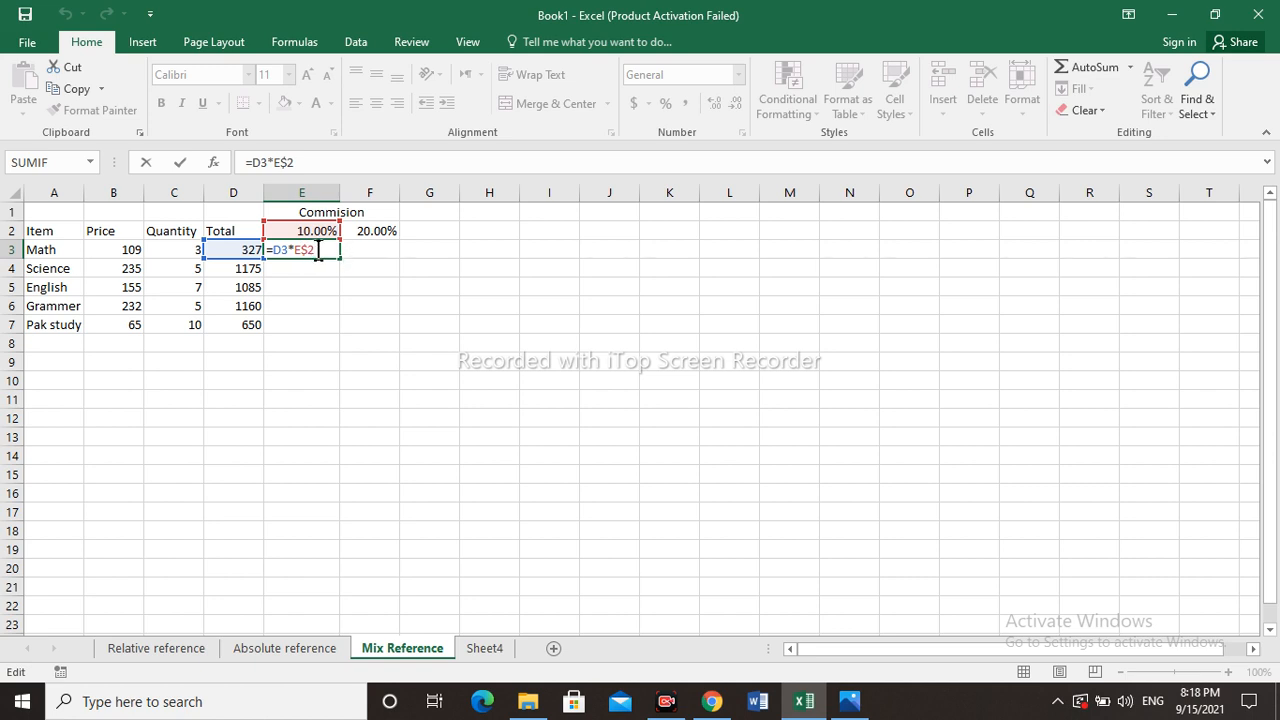
{"action": "key", "text": "Return"}
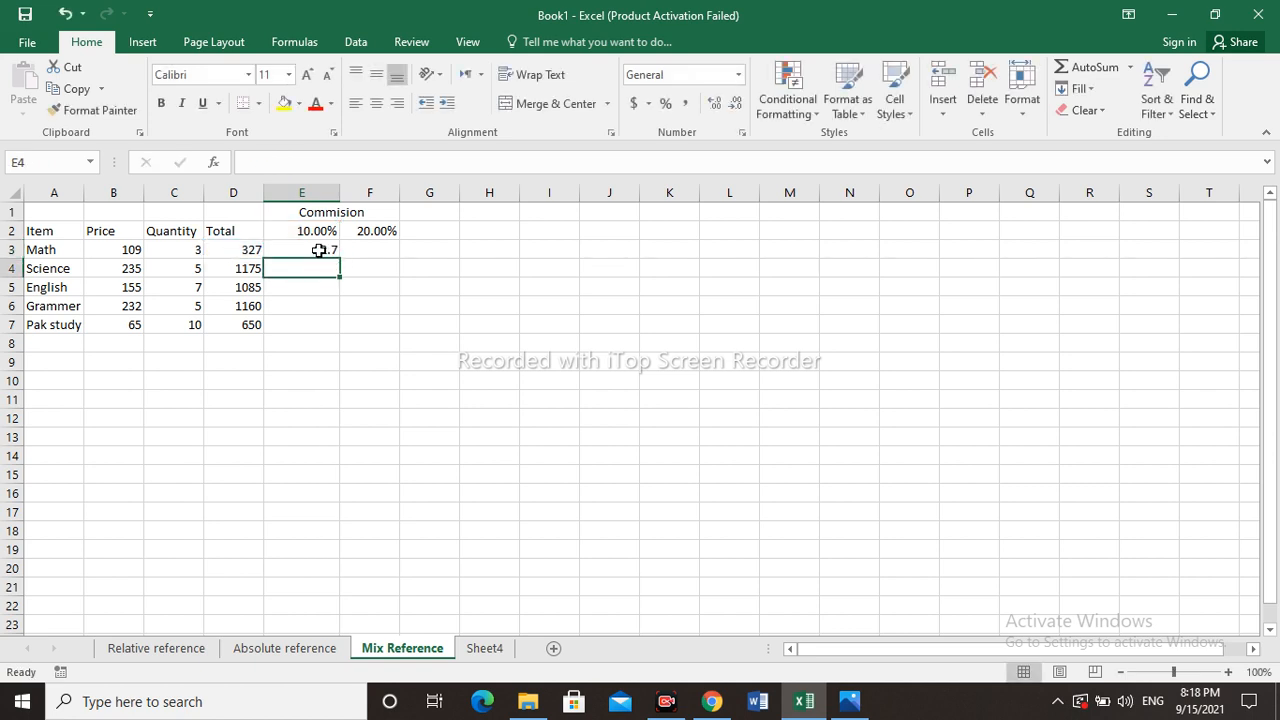
{"action": "left_click", "coordinate": [318, 250]}
{"action": "left_click_drag", "start_coordinate": [339, 260], "coordinate": [340, 334]}
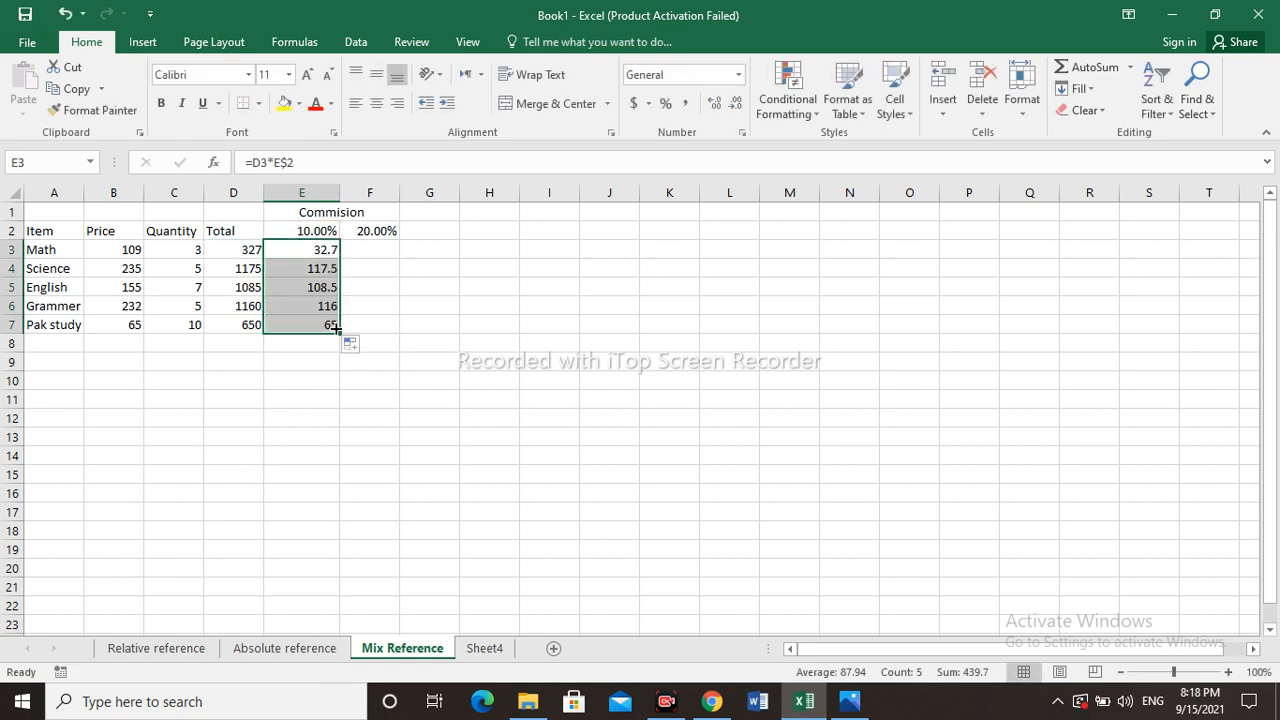
- Inspect the copied commission formulas in cells E5 and E6
{"action": "left_click", "coordinate": [328, 302]}
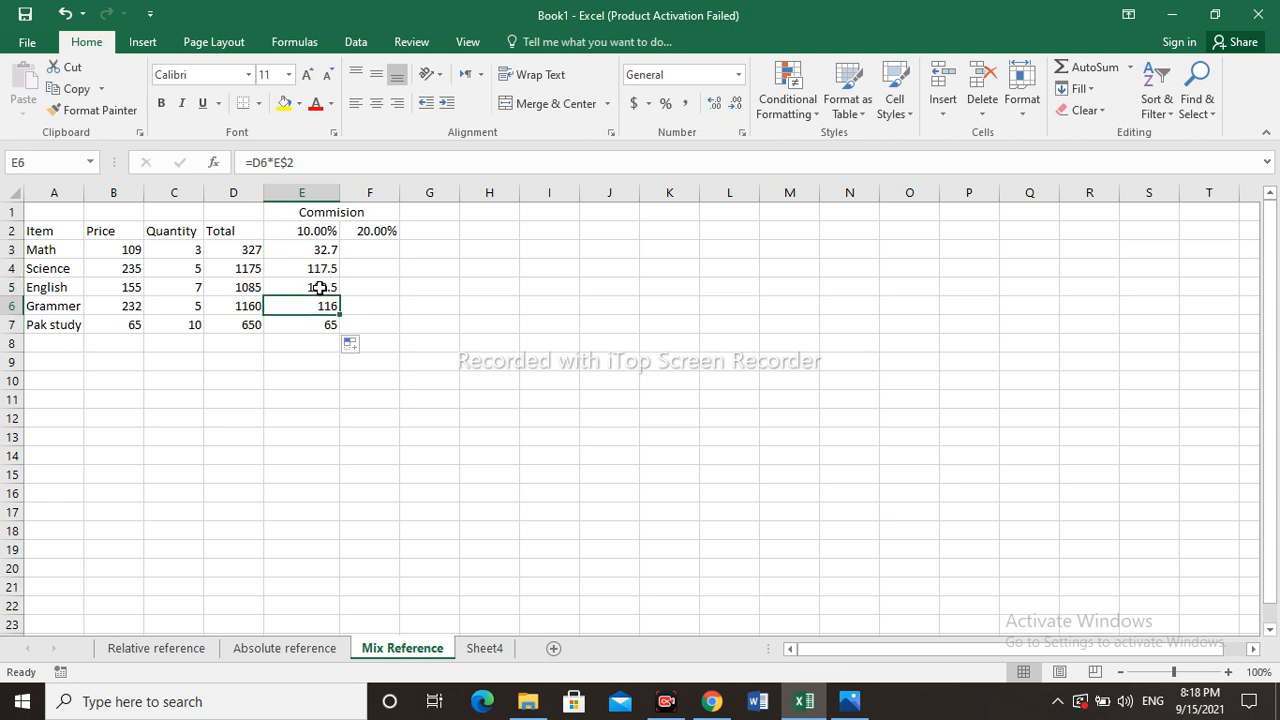
{"action": "left_click", "coordinate": [318, 288]}
{"action": "double_click", "coordinate": [324, 287]}
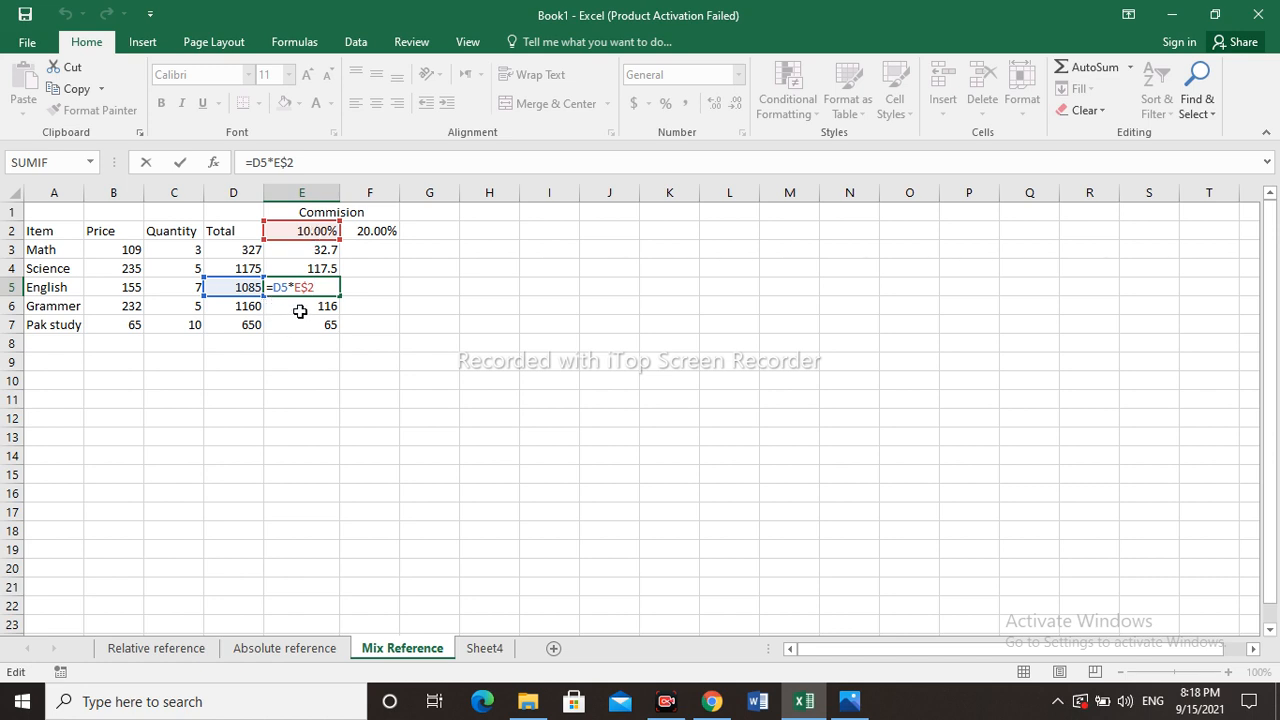
{"action": "key", "text": "Return"}
{"action": "key", "text": "Down"}
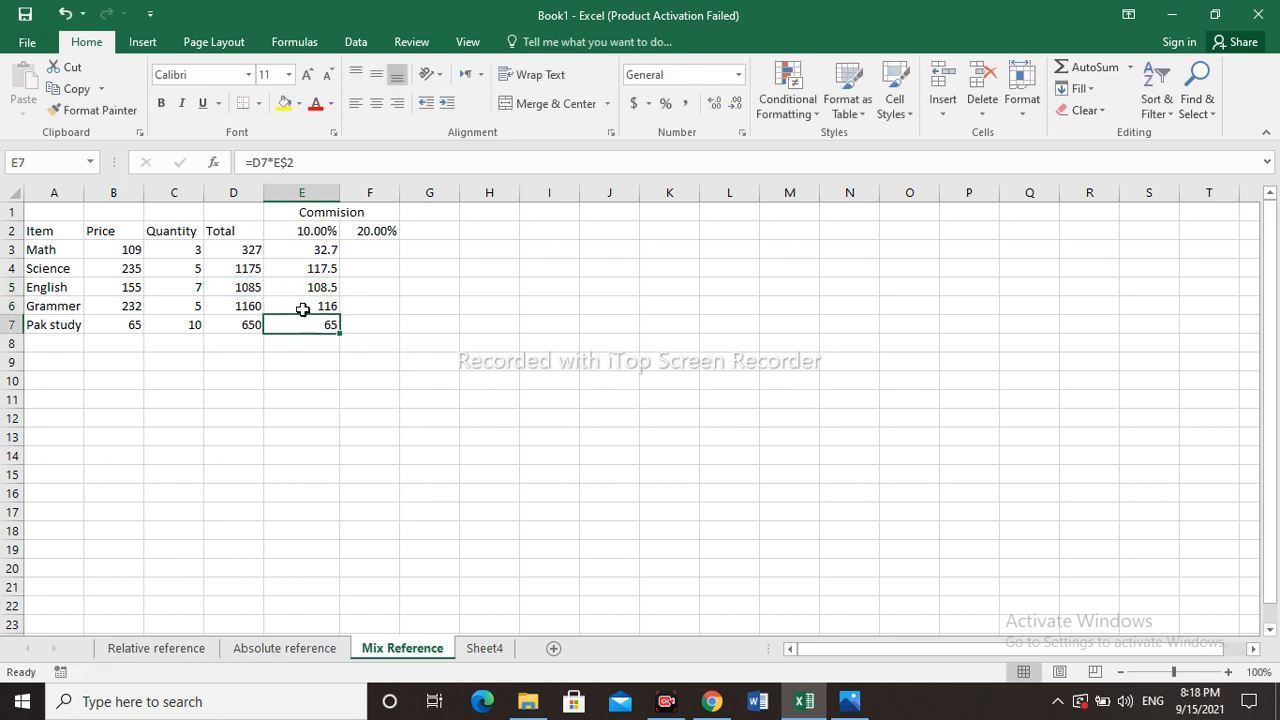
{"action": "double_click", "coordinate": [302, 307]}
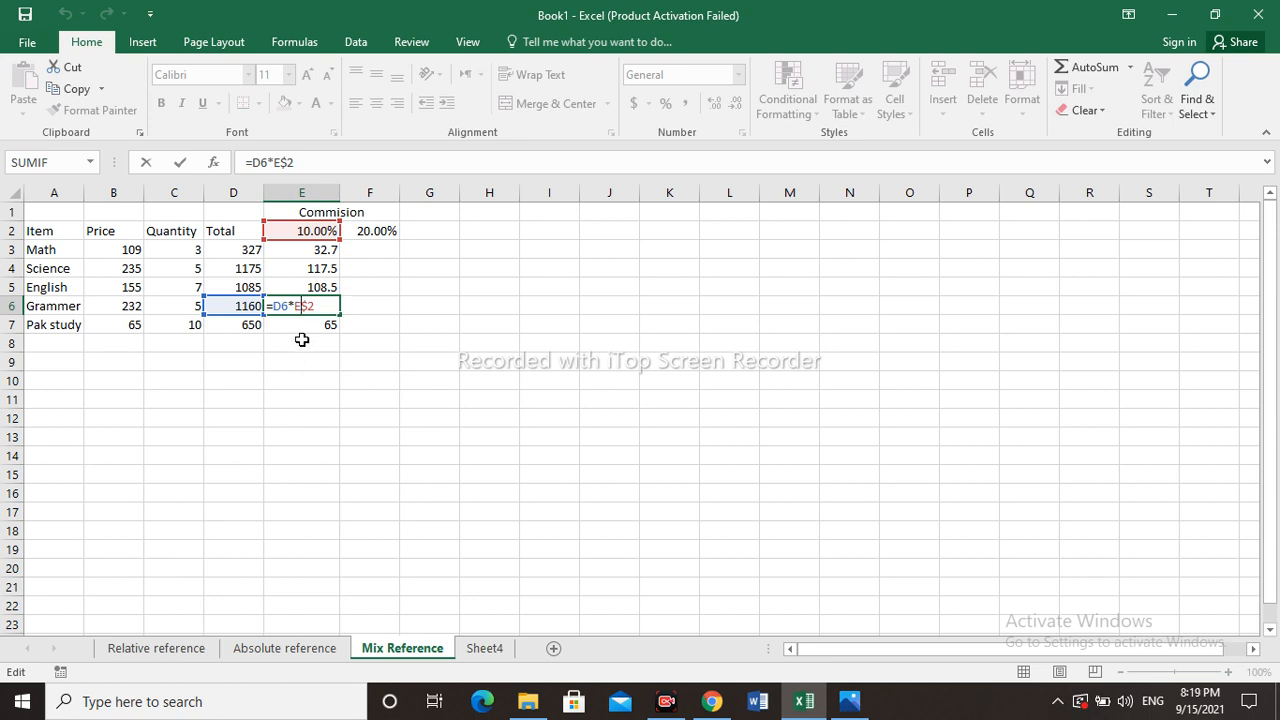
{"action": "key", "text": "Return"}
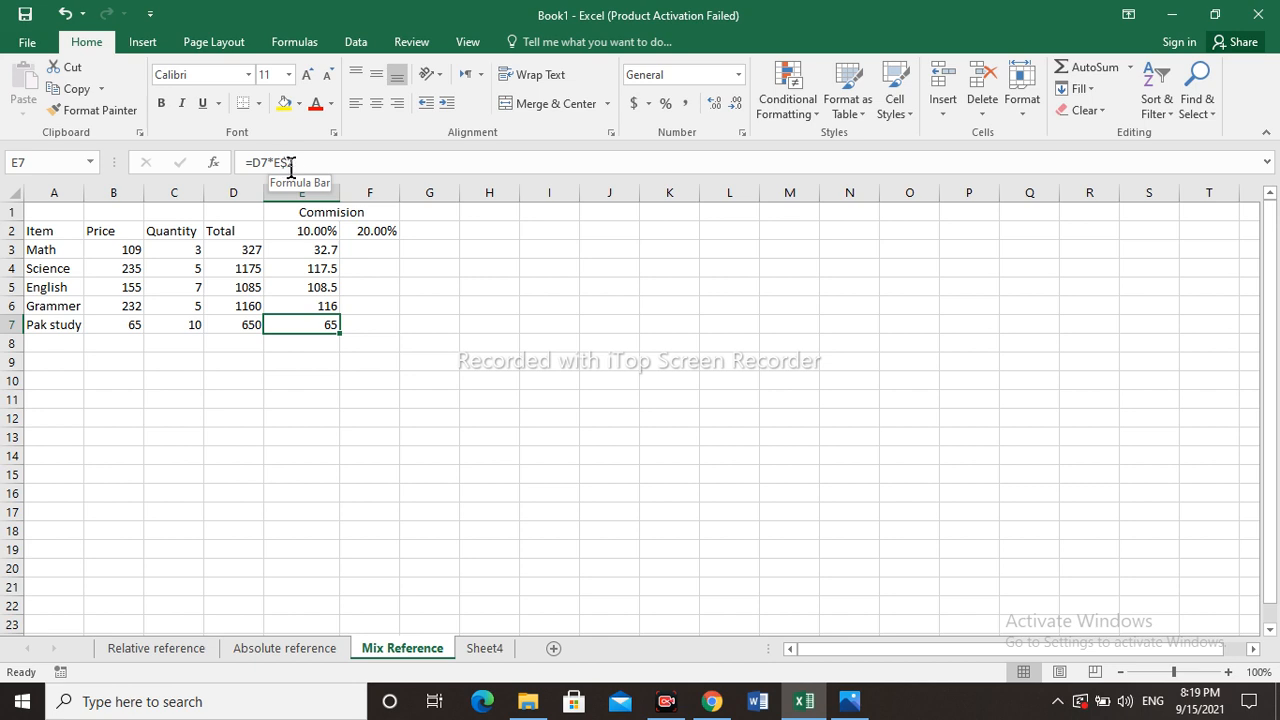
- Enter the formula =D3*F$2 in cell F3
{"action": "left_click", "coordinate": [367, 249]}
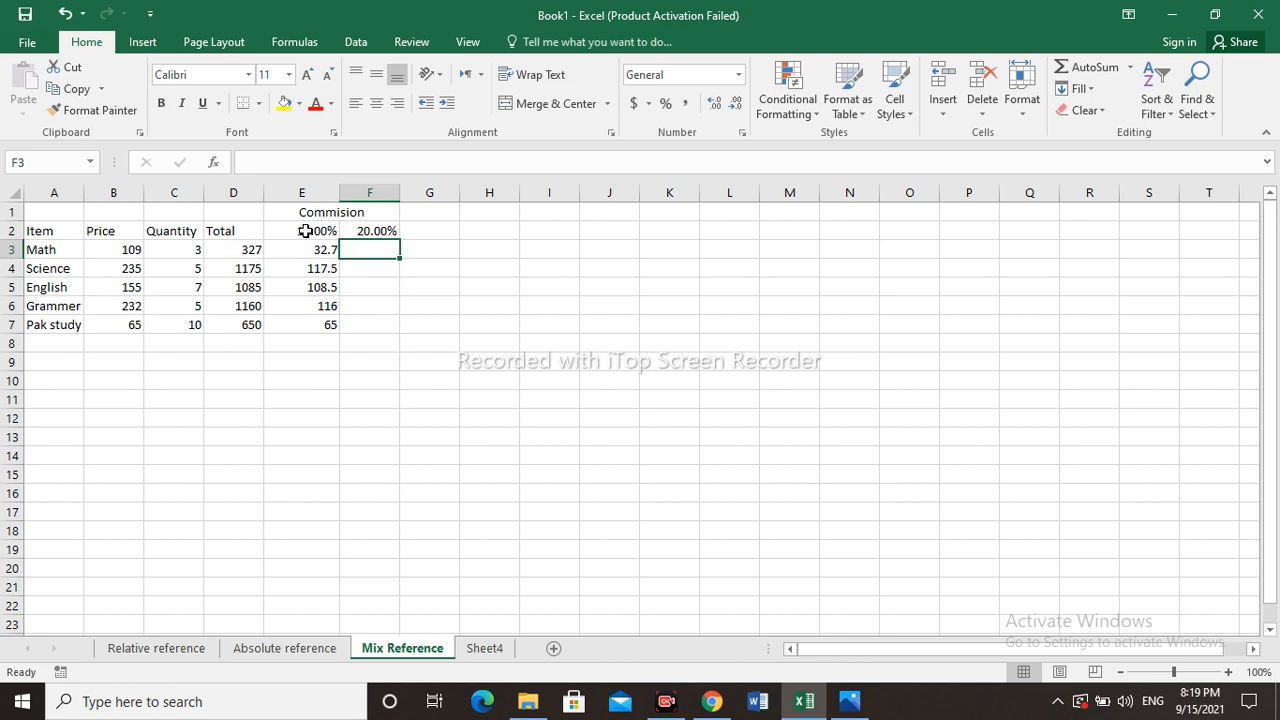
{"action": "type", "text": "="}
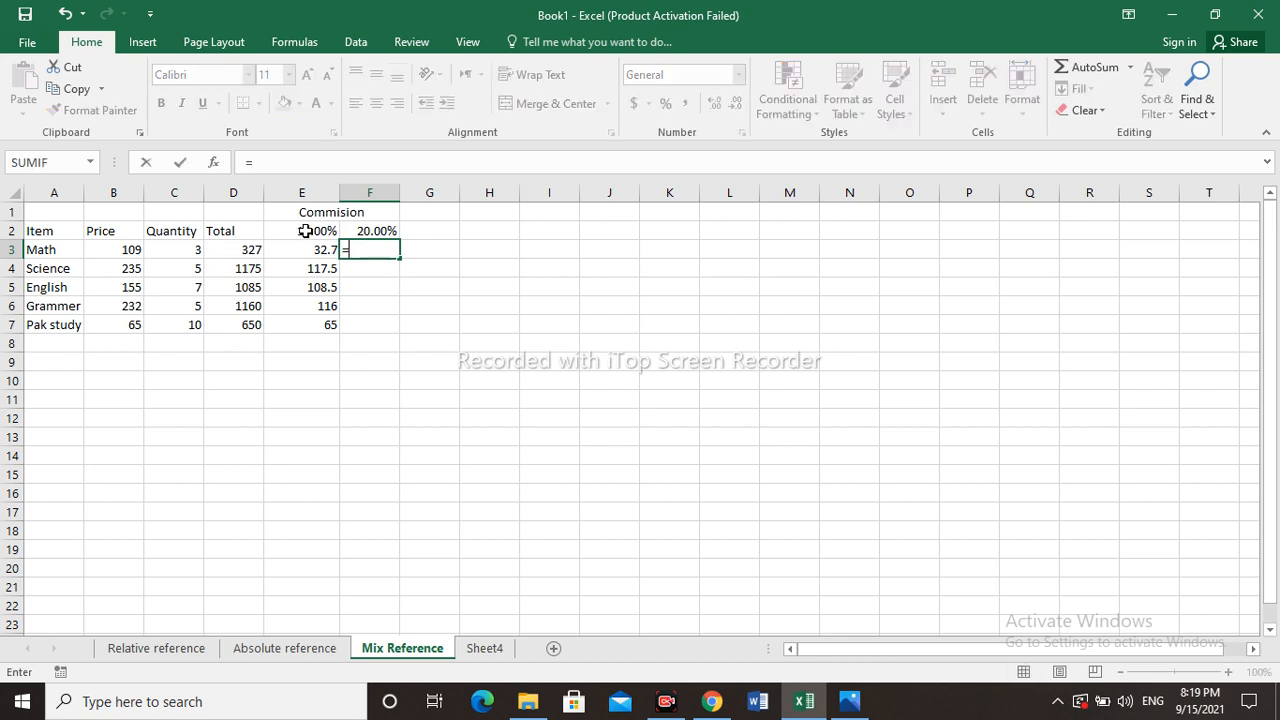
{"action": "left_click", "coordinate": [244, 248]}
{"action": "type", "text": "*"}
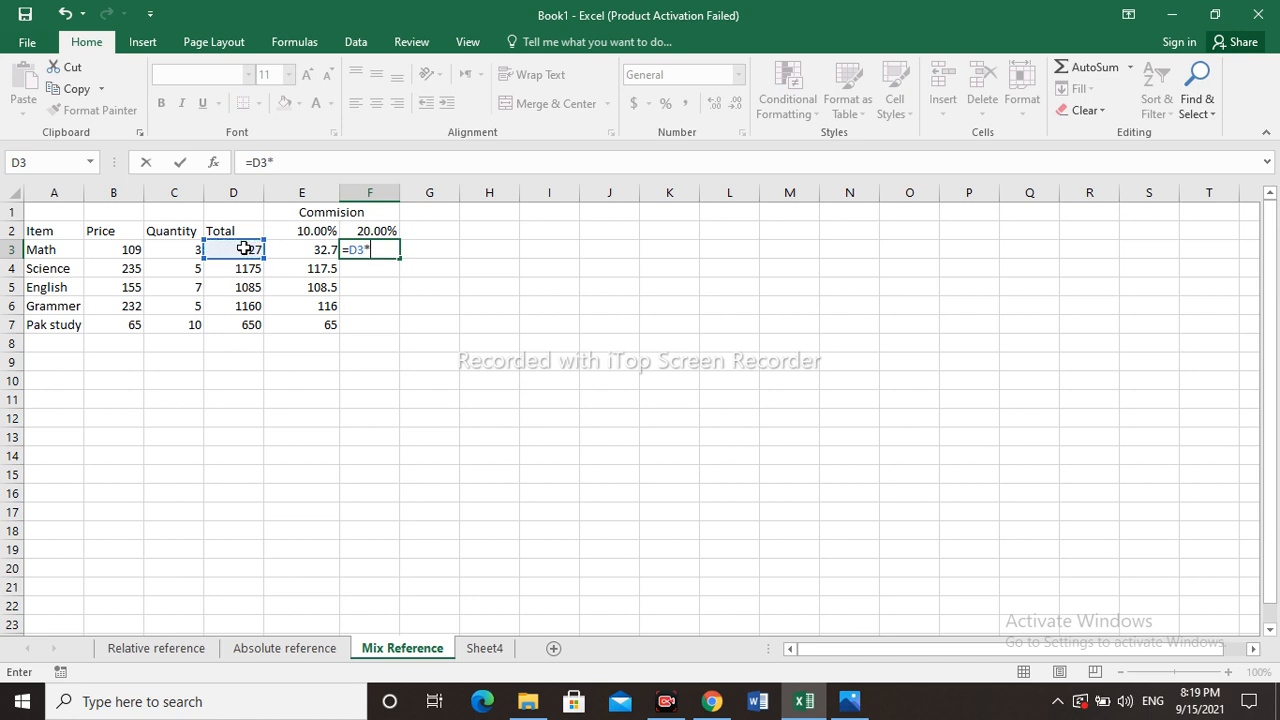
{"action": "left_click", "coordinate": [368, 231]}
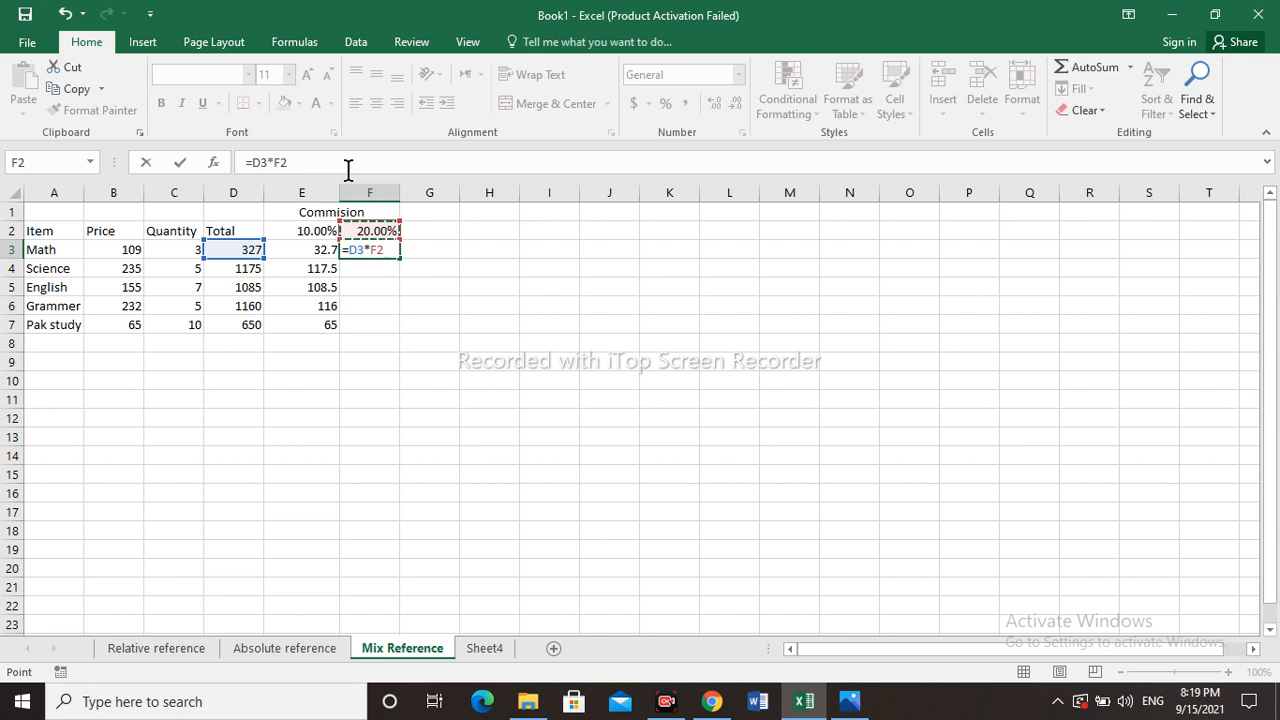
{"action": "key", "text": "F4"}
{"action": "key", "text": "F4"}
{"action": "key", "text": "Return"}
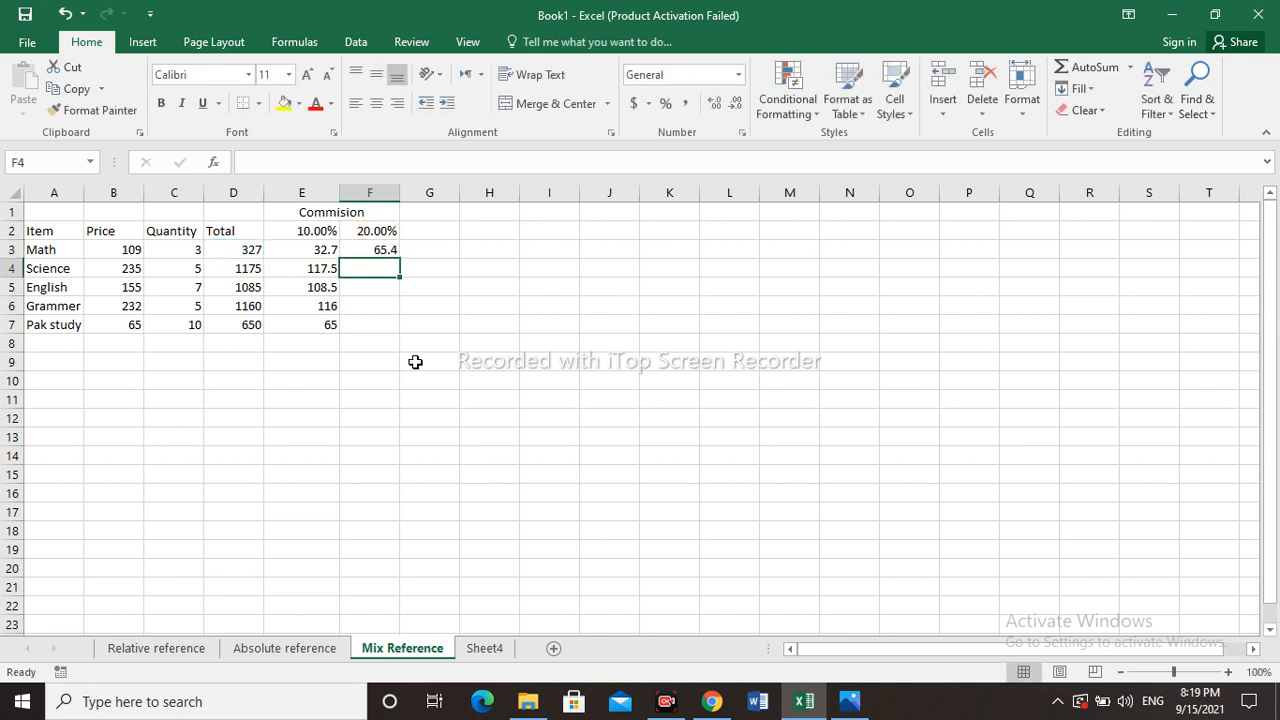
- Fill the F3 formula down through F7
{"action": "left_click", "coordinate": [380, 250]}
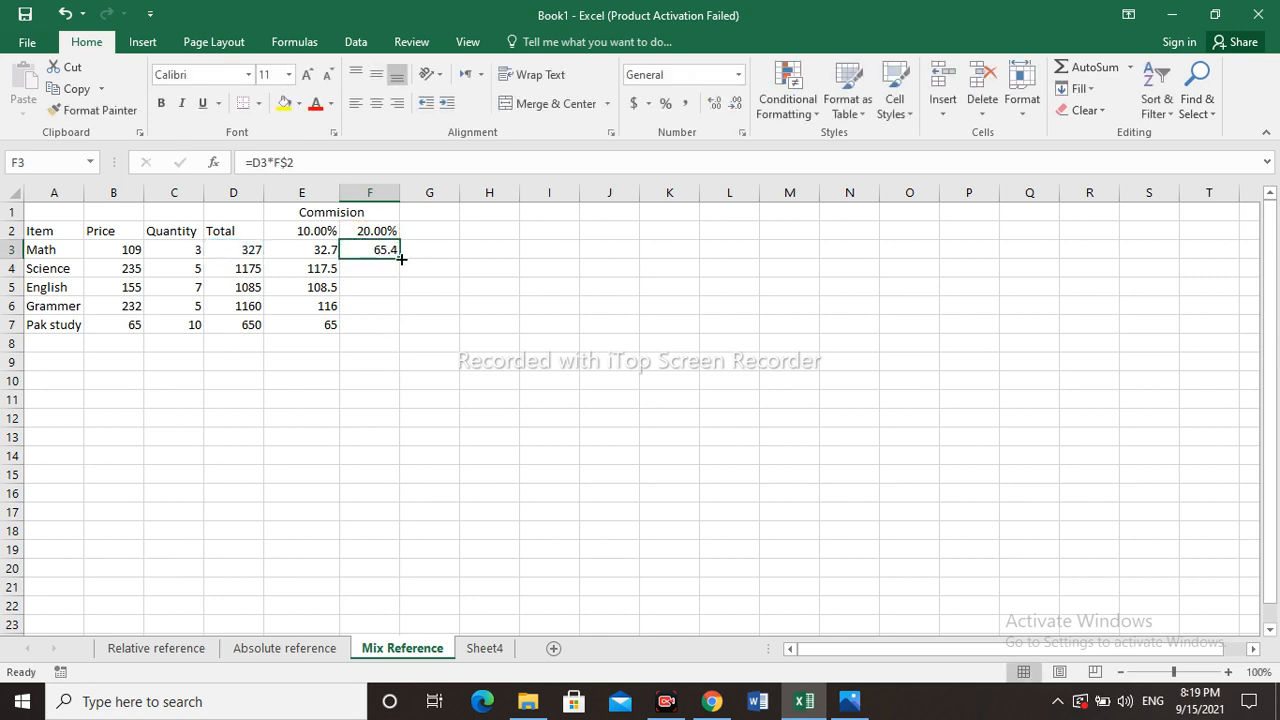
{"action": "left_click_drag", "start_coordinate": [400, 258], "coordinate": [406, 333]}
{"action": "left_click", "coordinate": [446, 306]}
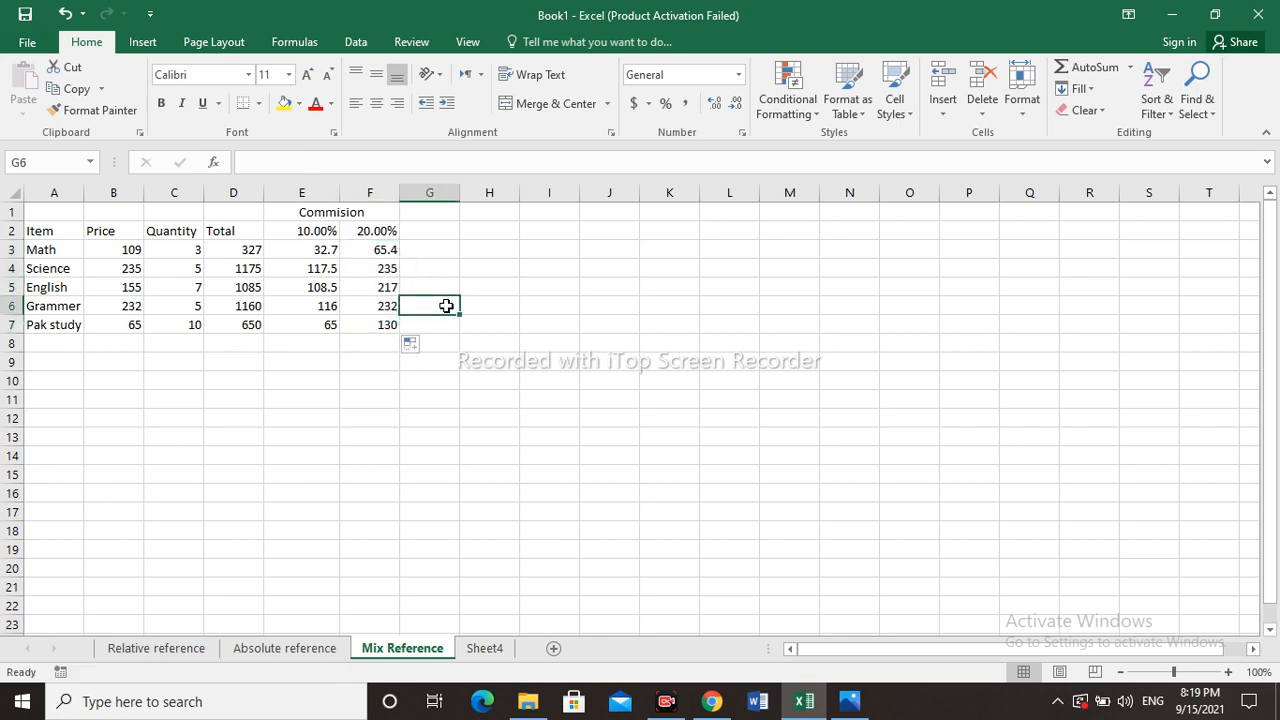
- Inspect the copied commission formulas in cells F7 and F3
{"action": "left_click", "coordinate": [382, 327]}
{"action": "double_click", "coordinate": [382, 327]}
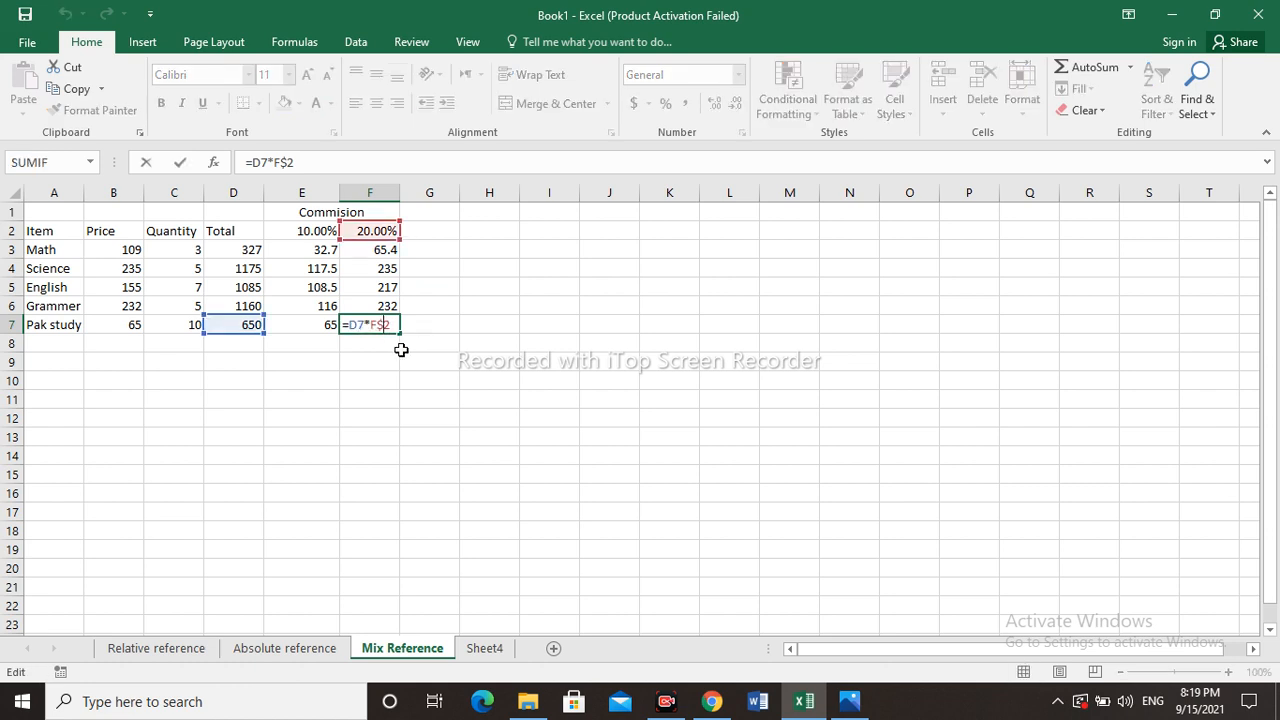
{"action": "left_click", "coordinate": [401, 349]}
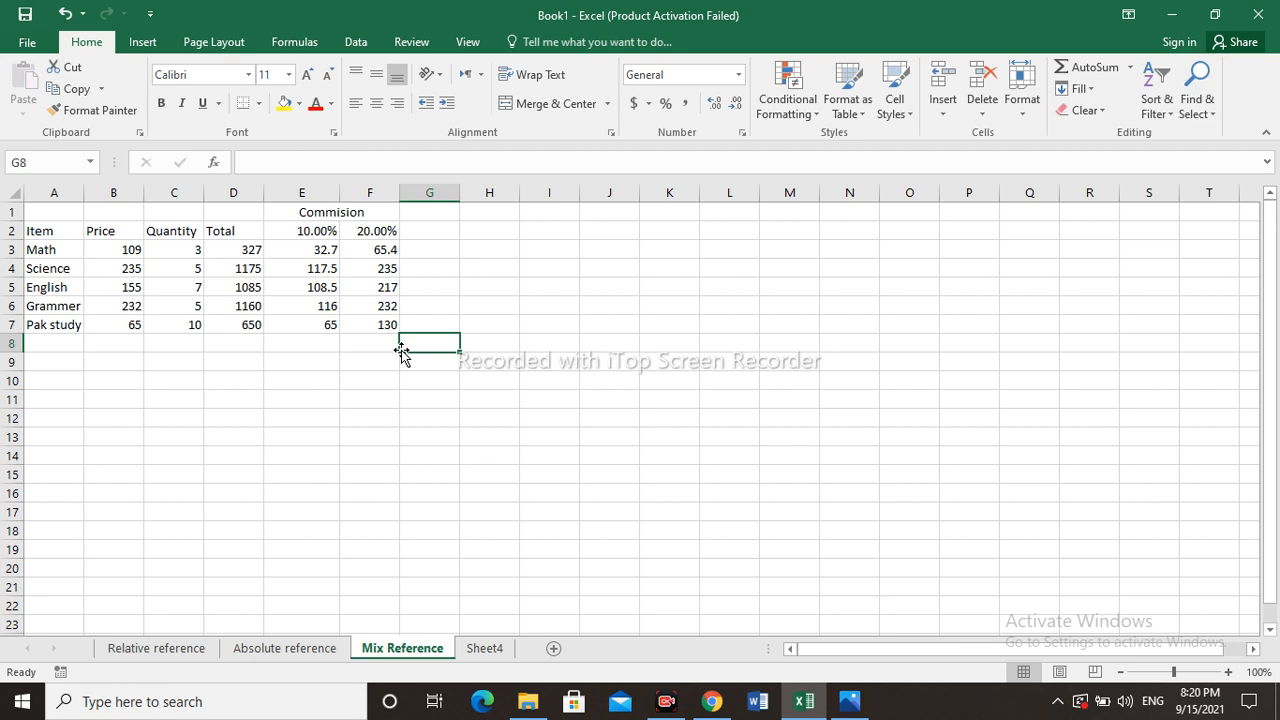
{"action": "left_click", "coordinate": [383, 255]}
{"action": "key", "text": "ctrl+Down"}
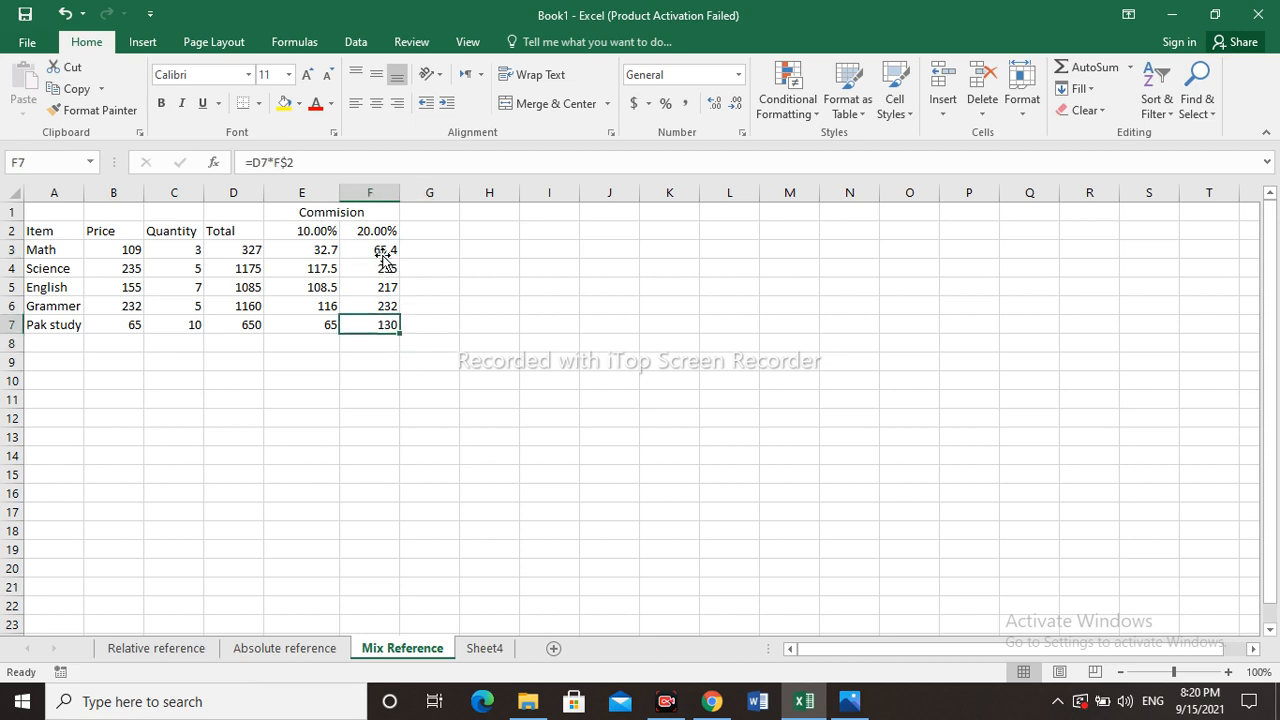
{"action": "left_click", "coordinate": [383, 251]}
{"action": "double_click", "coordinate": [383, 251]}
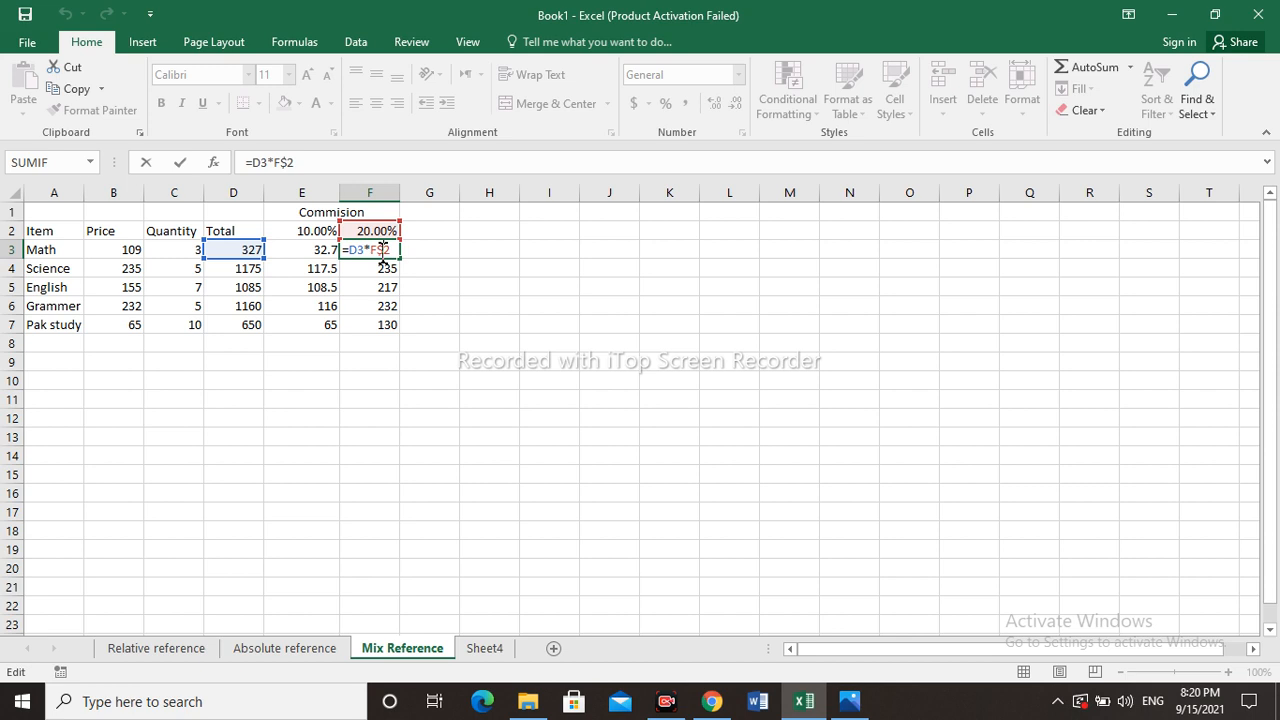
{"action": "left_click", "coordinate": [443, 283]}
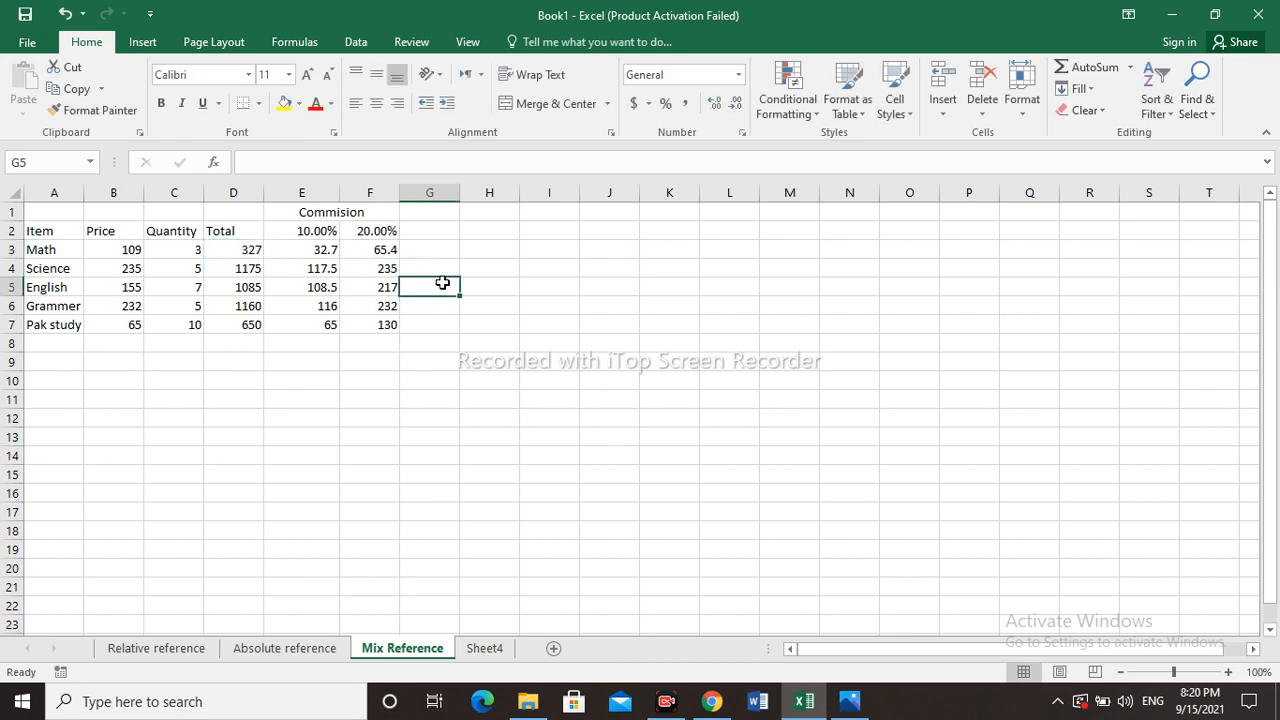